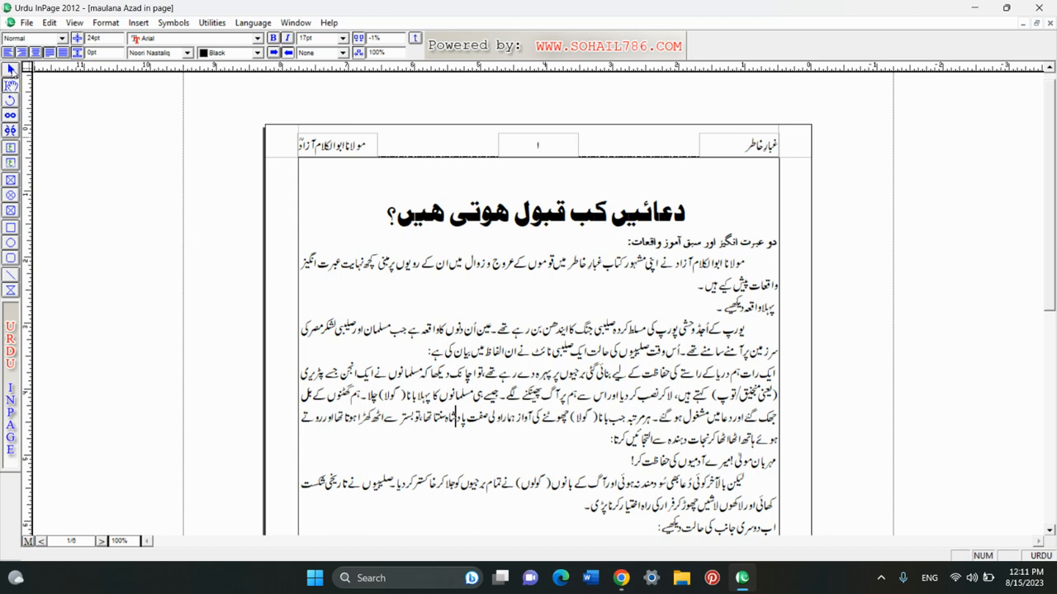
left_click(24, 24)
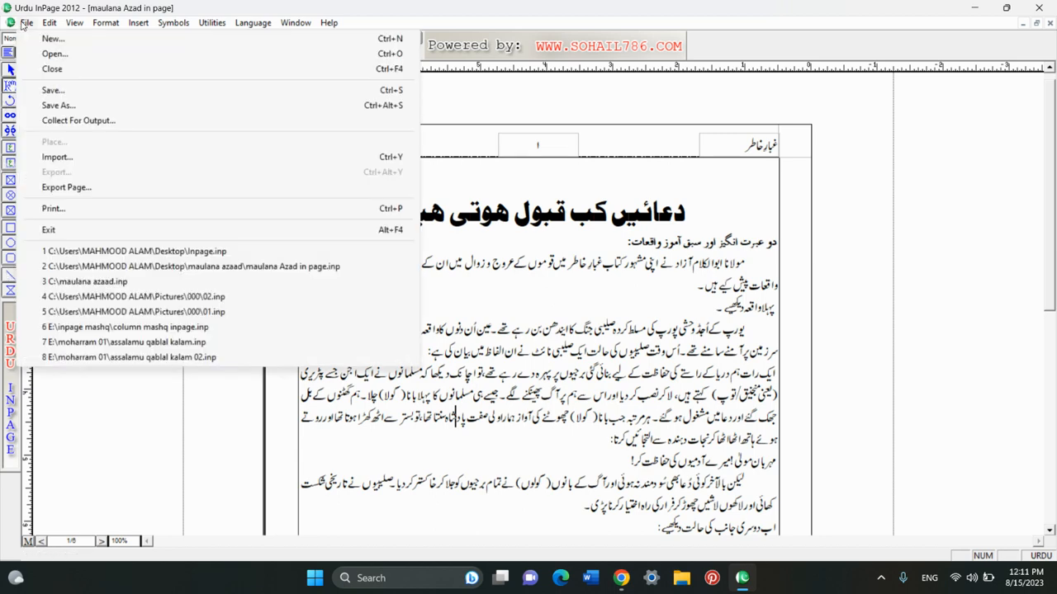
left_click(23, 24)
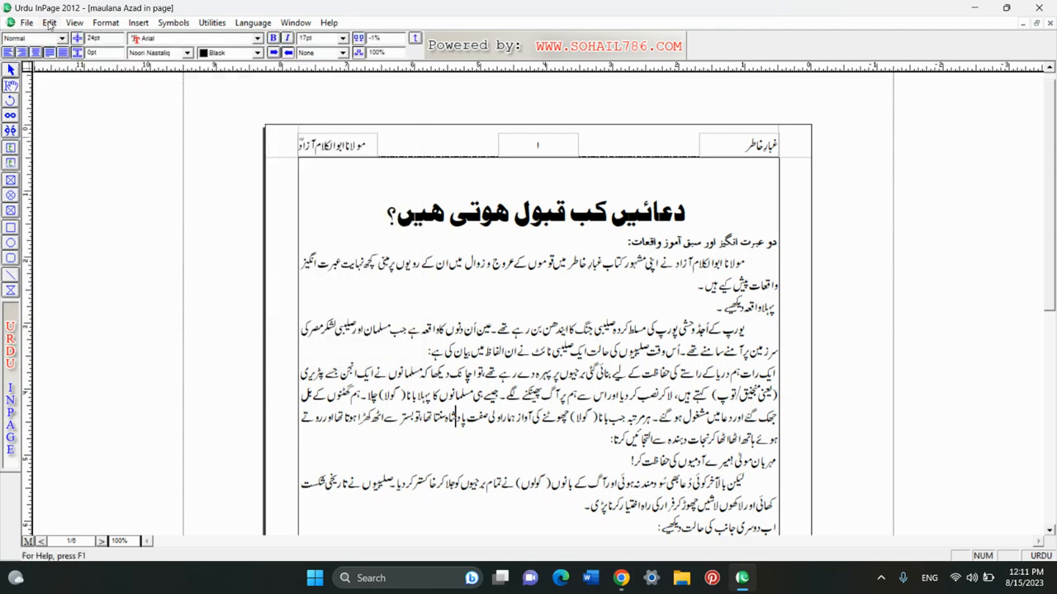
left_click(50, 22)
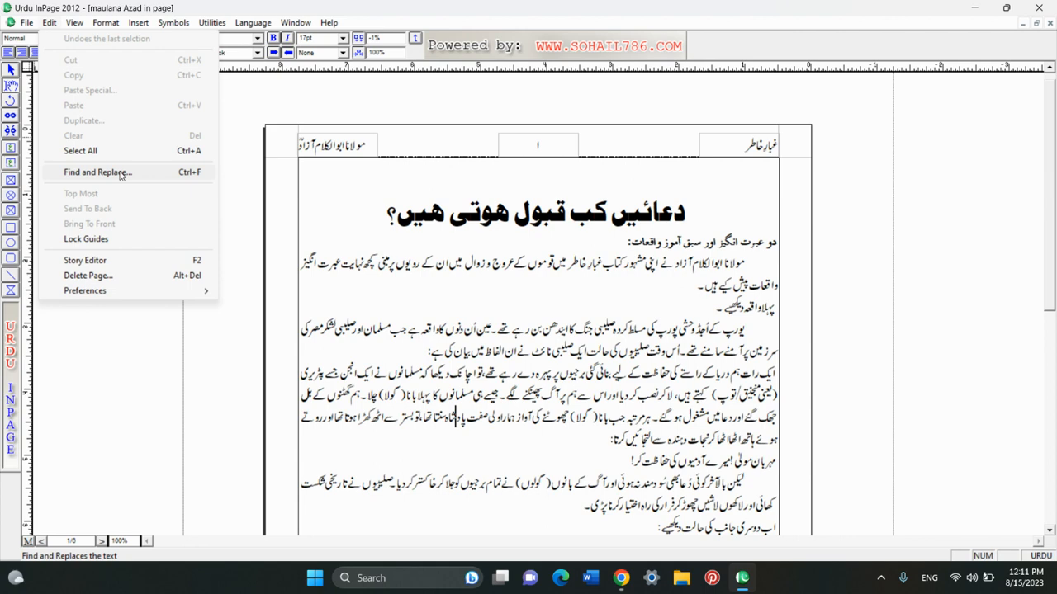
left_click(653, 313)
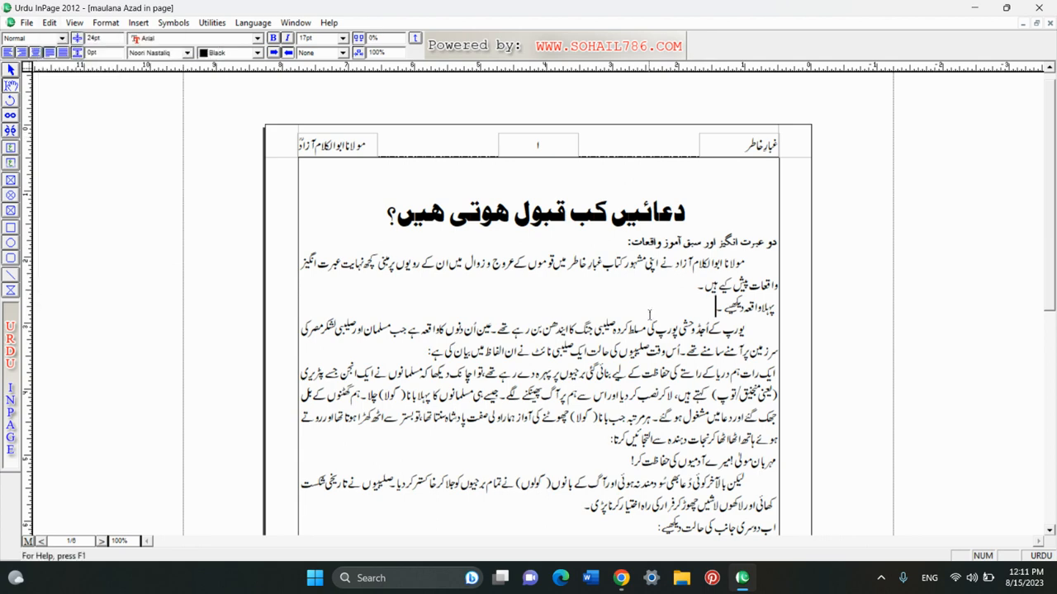
left_click(414, 355)
left_click(775, 242)
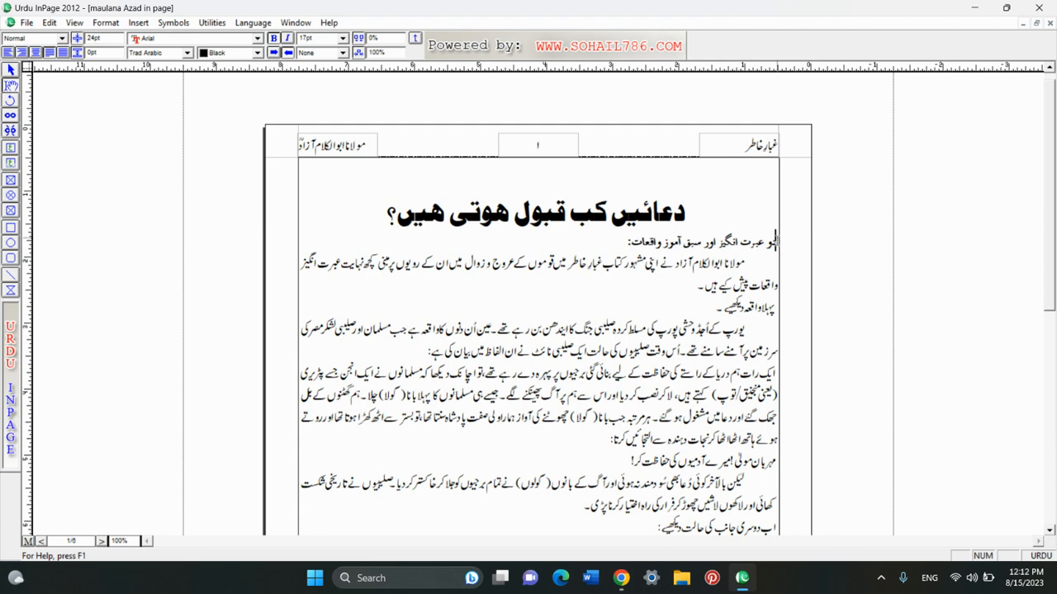
left_click_drag(775, 241, 504, 330)
left_click(469, 335)
scroll(437, 297, "up", 1)
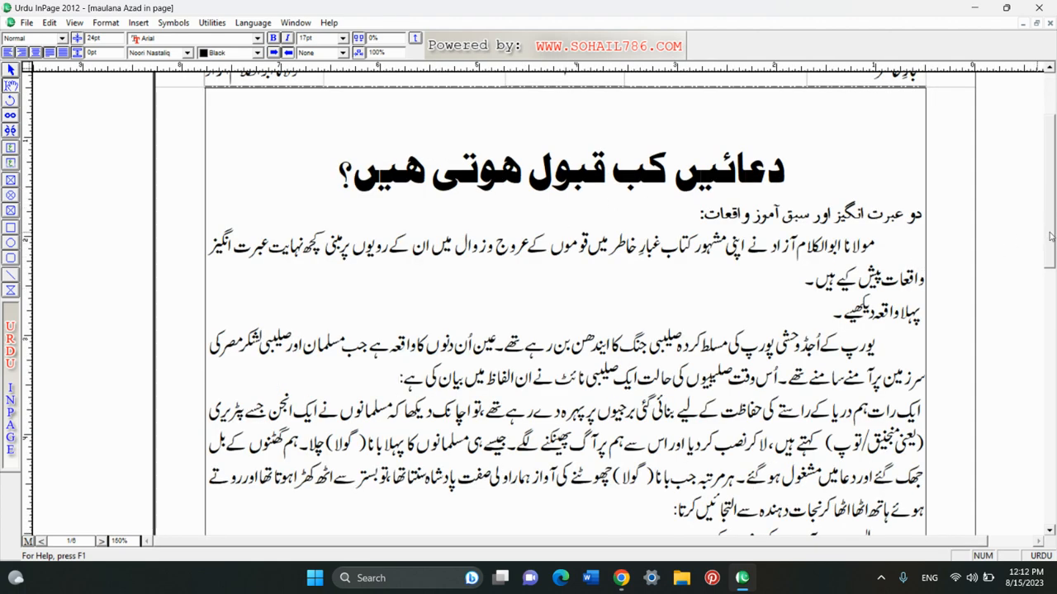
left_click_drag(1050, 238, 1053, 189)
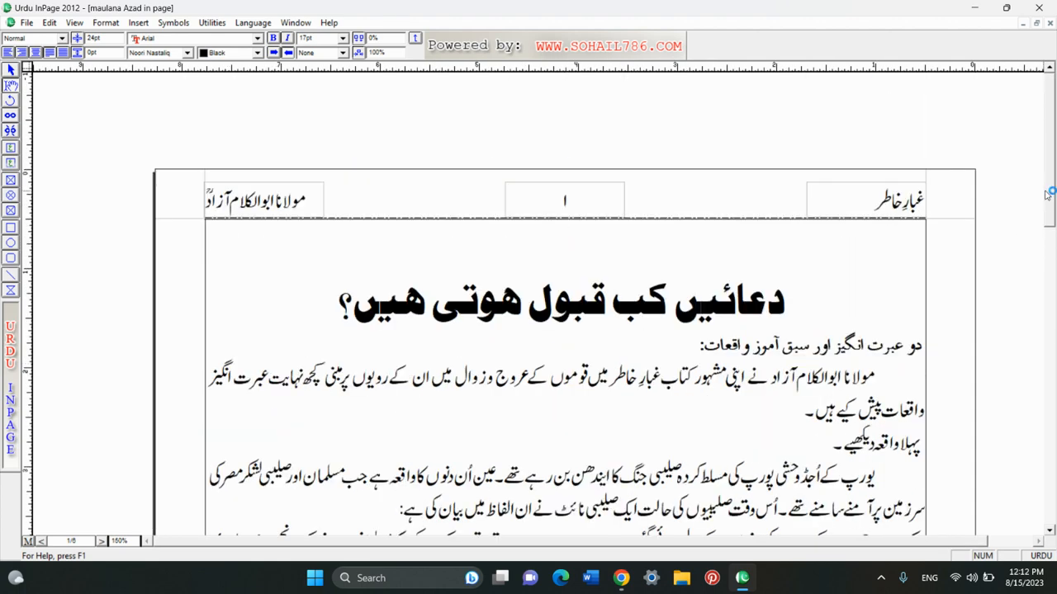
scroll(1044, 195, "down", 1)
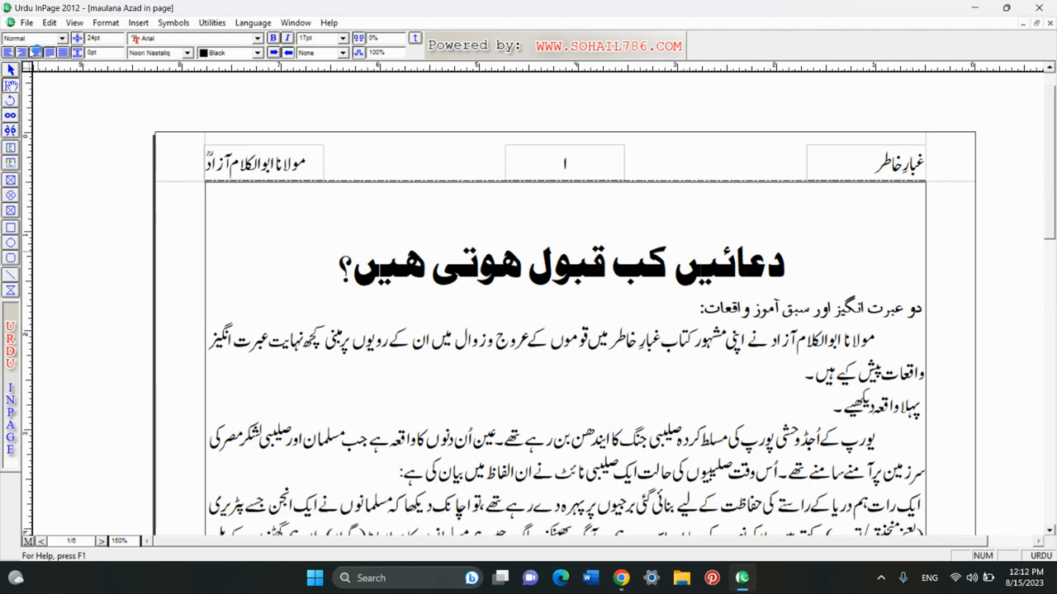
left_click(50, 22)
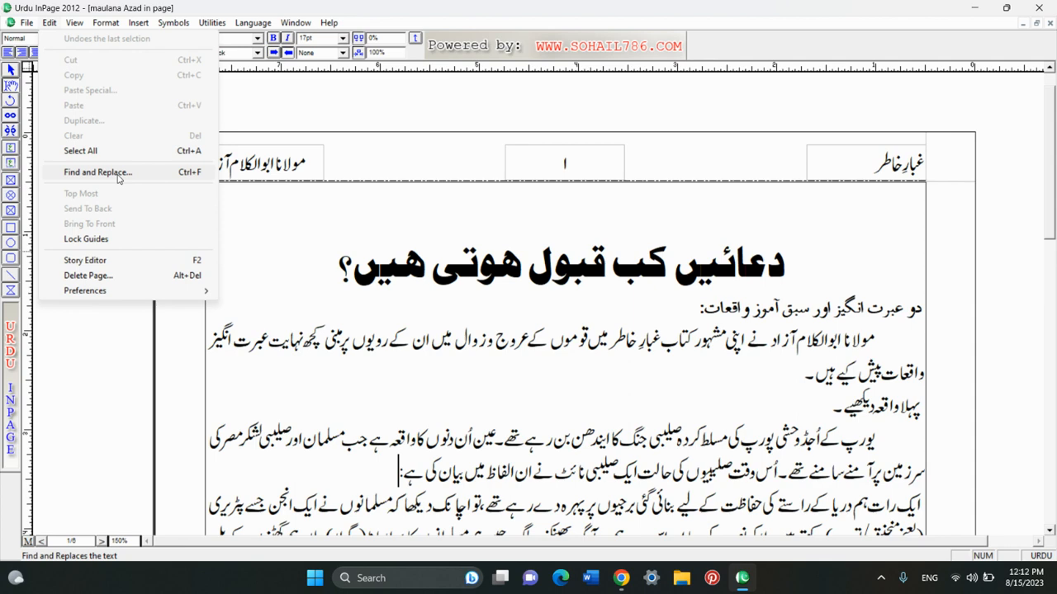
left_click(336, 400)
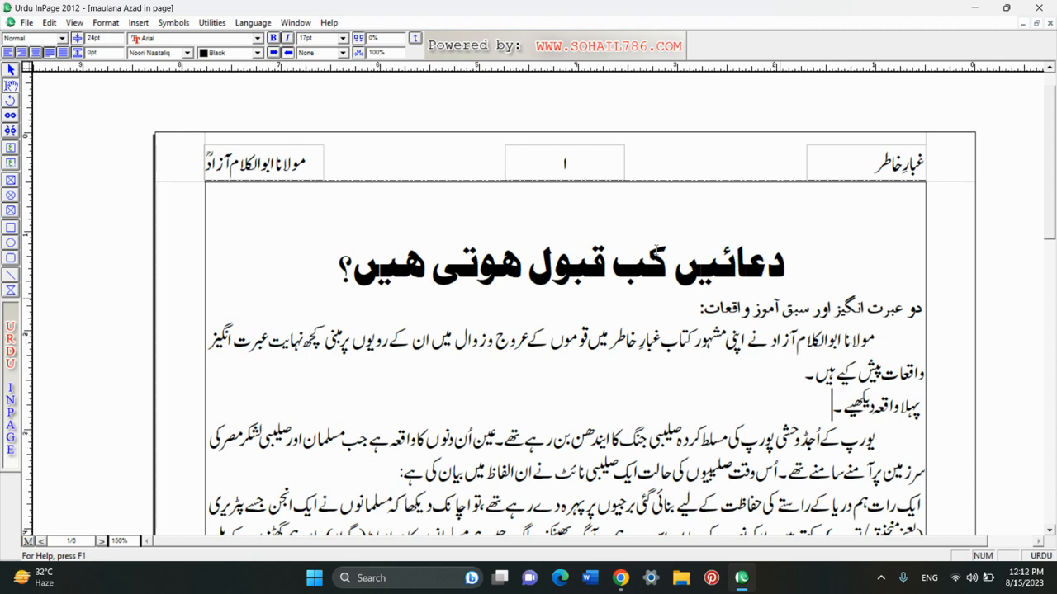
- Open Find and Replace and enter "مولاناابوالکلام آزاد" as the text to find
left_click(49, 23)
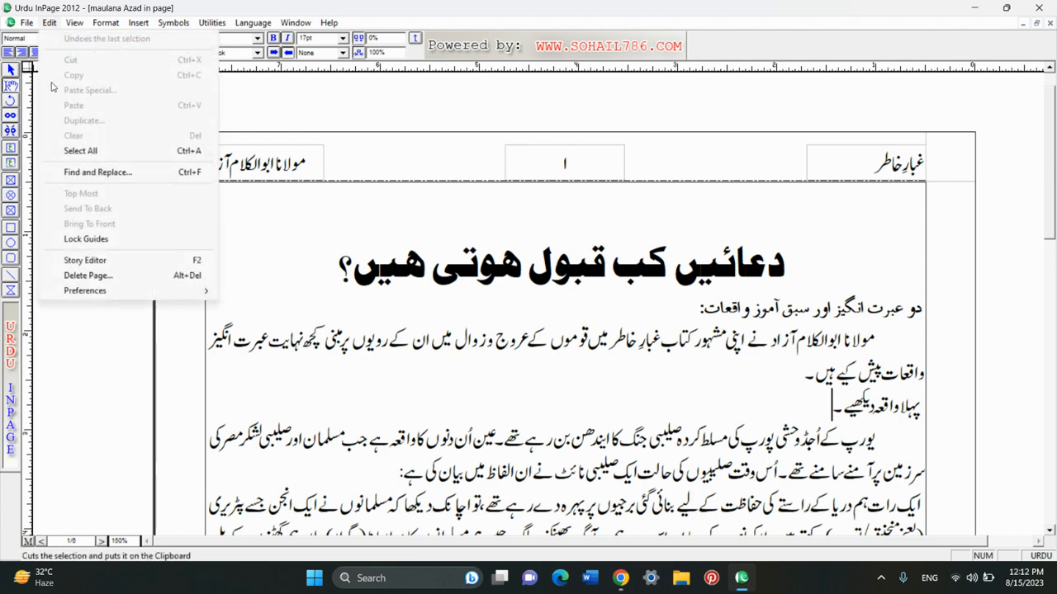
left_click(115, 173)
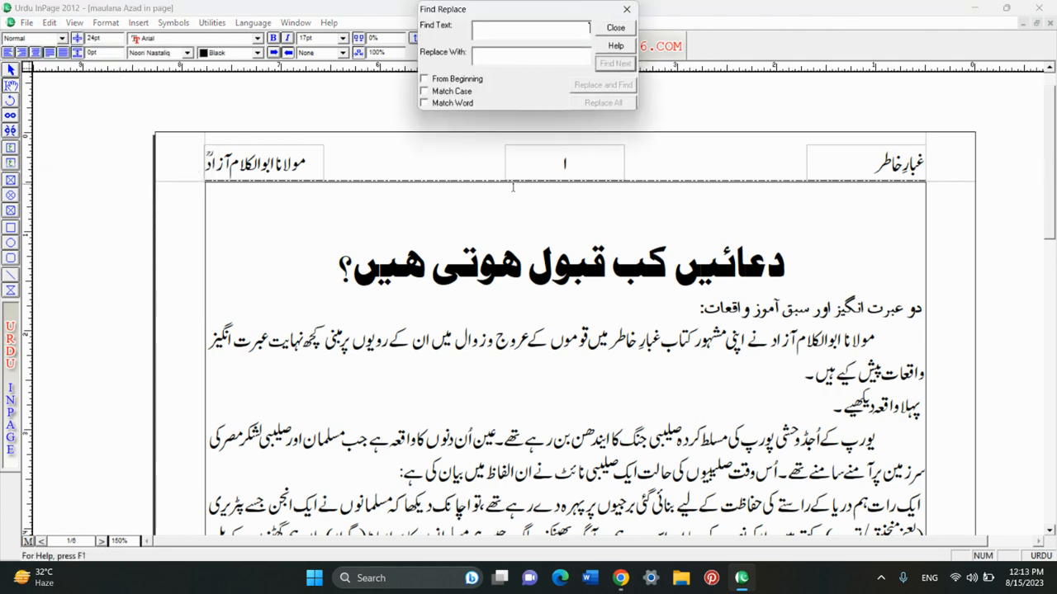
left_click_drag(512, 11, 513, 38)
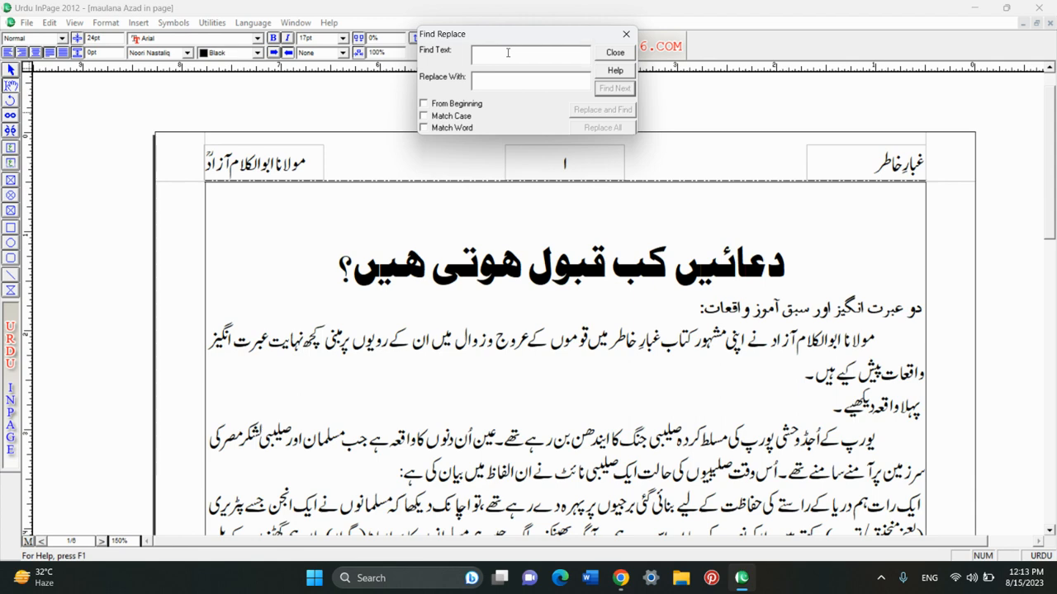
type("مولا")
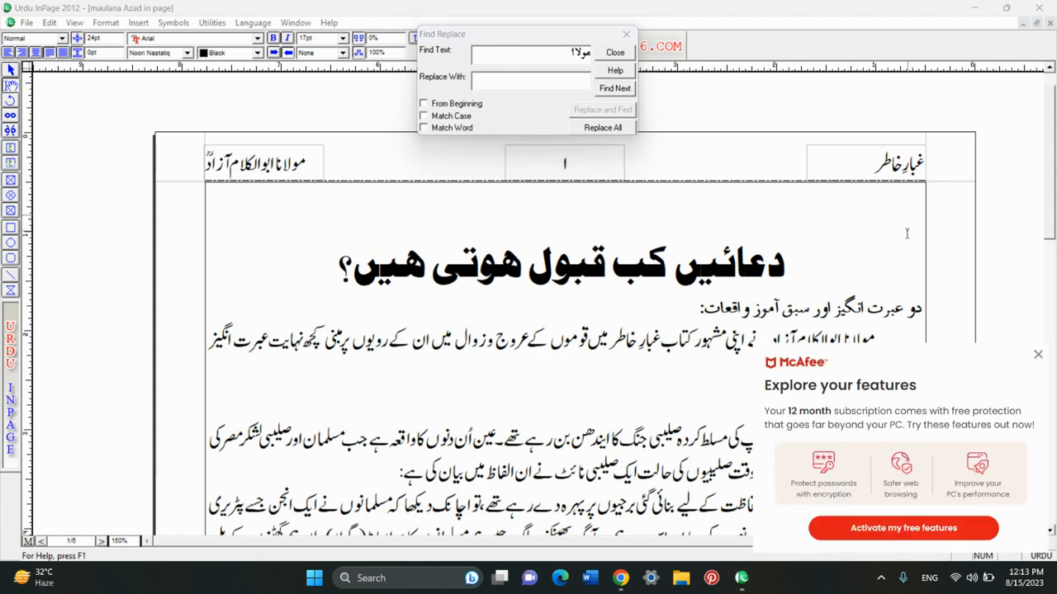
left_click(1038, 354)
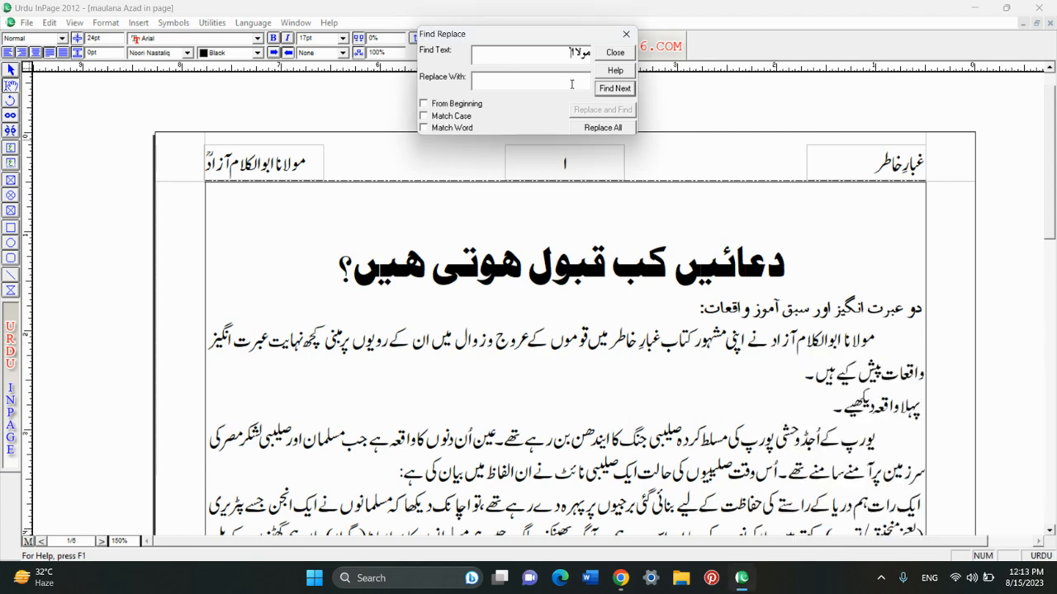
type("نا")
key("BackSpace")
type("نا ابوالکلام آزاد")
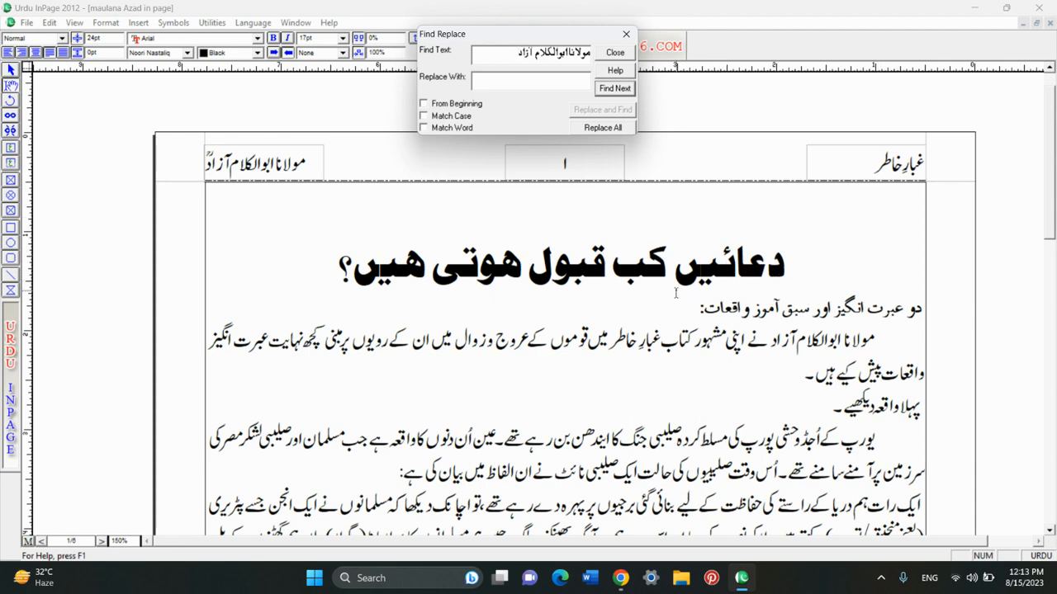
- Search from the beginning of the document and go through every occurrence of the phrase until the search ends
left_click(424, 104)
left_click(614, 88)
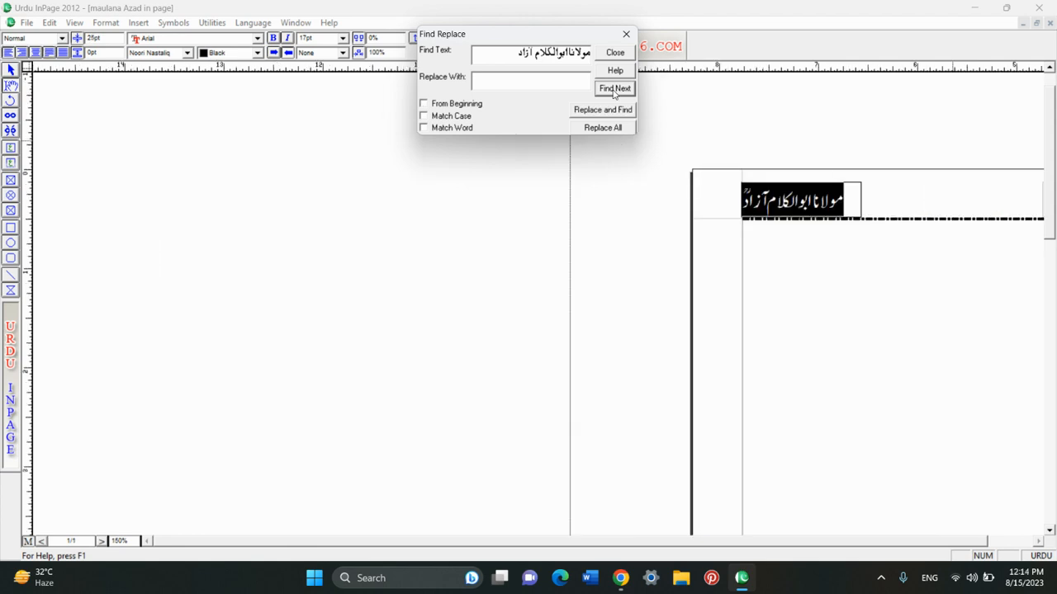
left_click(613, 88)
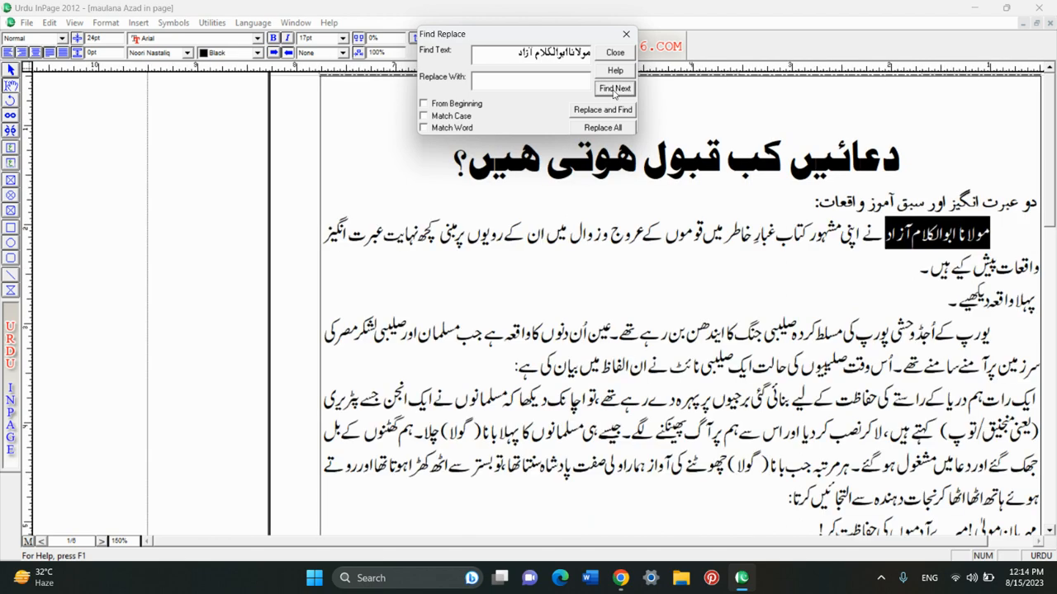
left_click(613, 88)
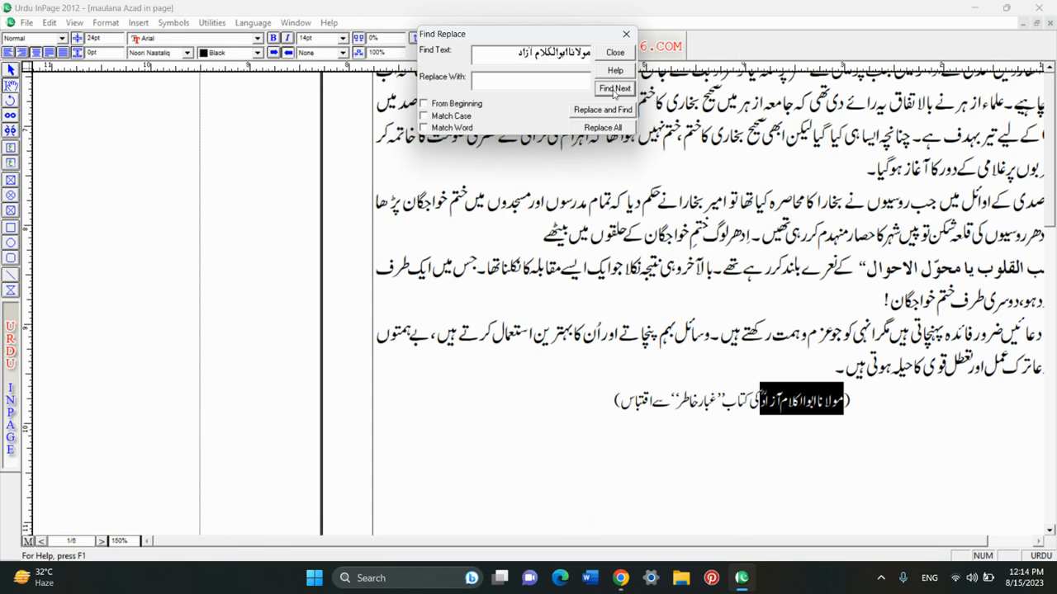
left_click(613, 88)
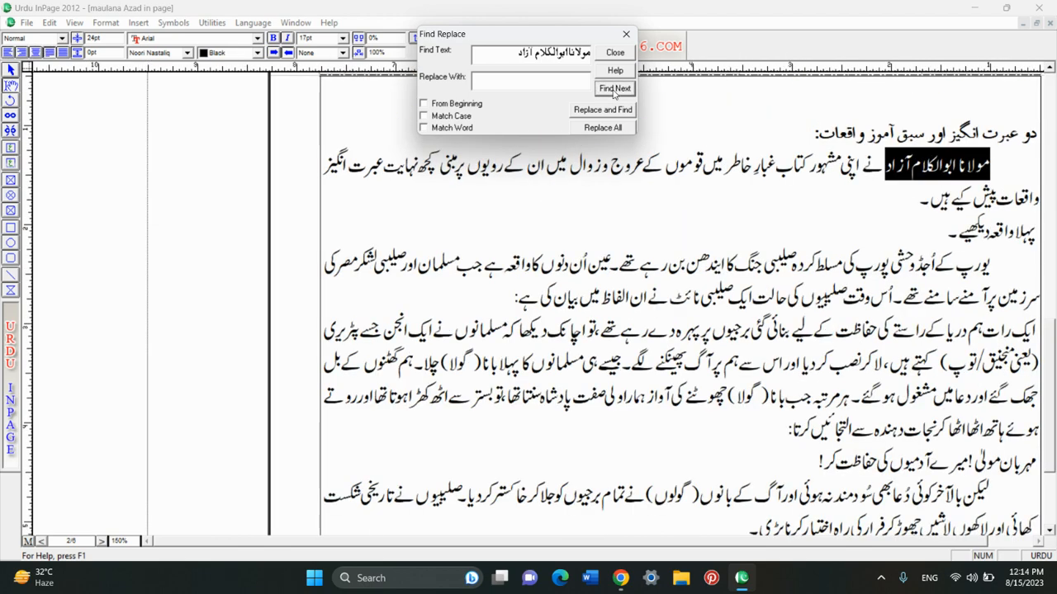
left_click(613, 88)
left_click(614, 88)
left_click(613, 89)
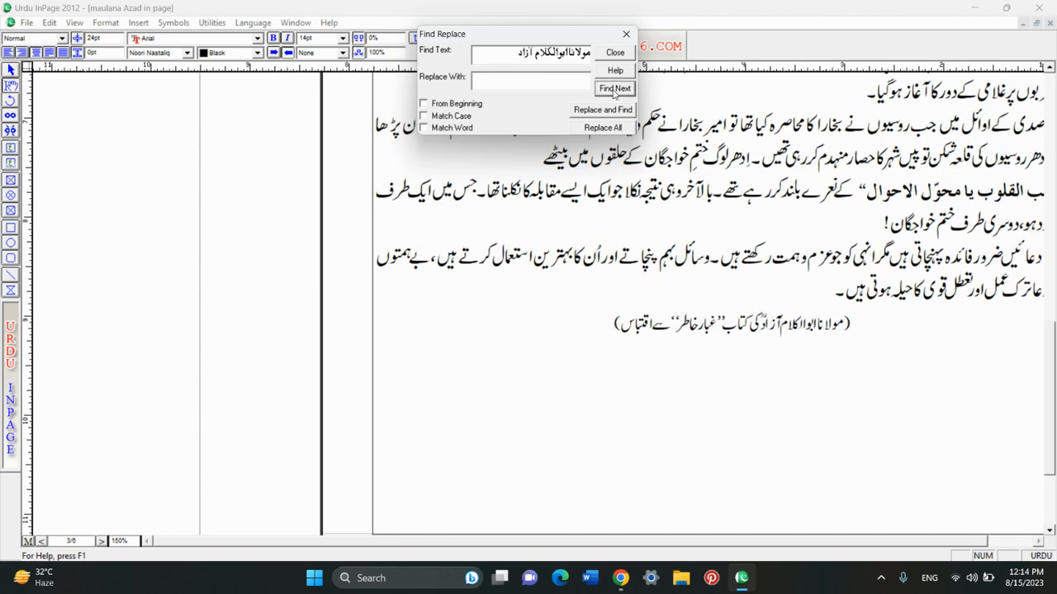
left_click(613, 88)
left_click(613, 88)
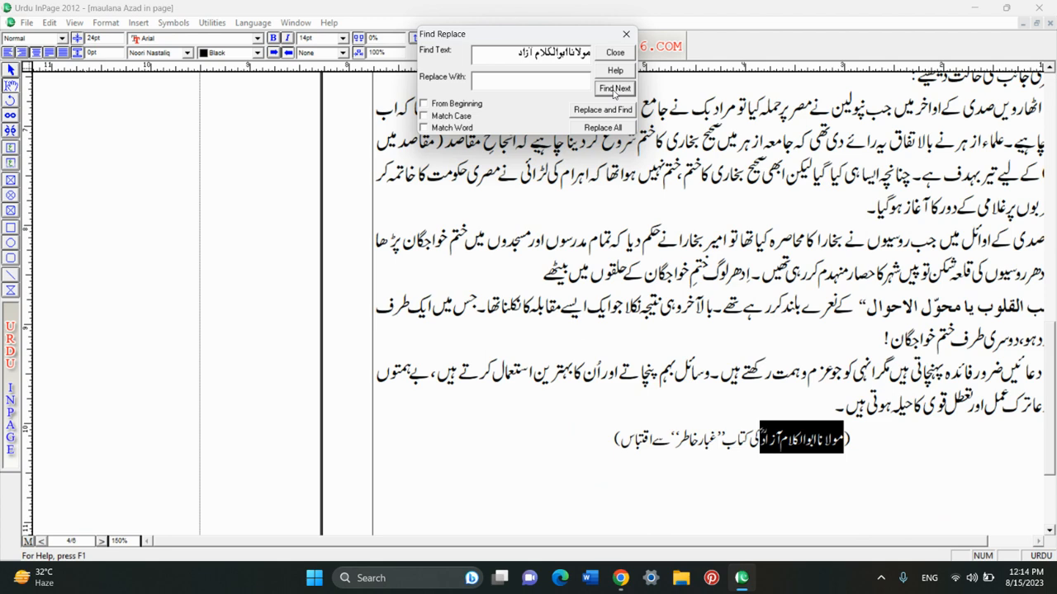
left_click(613, 89)
left_click(613, 89)
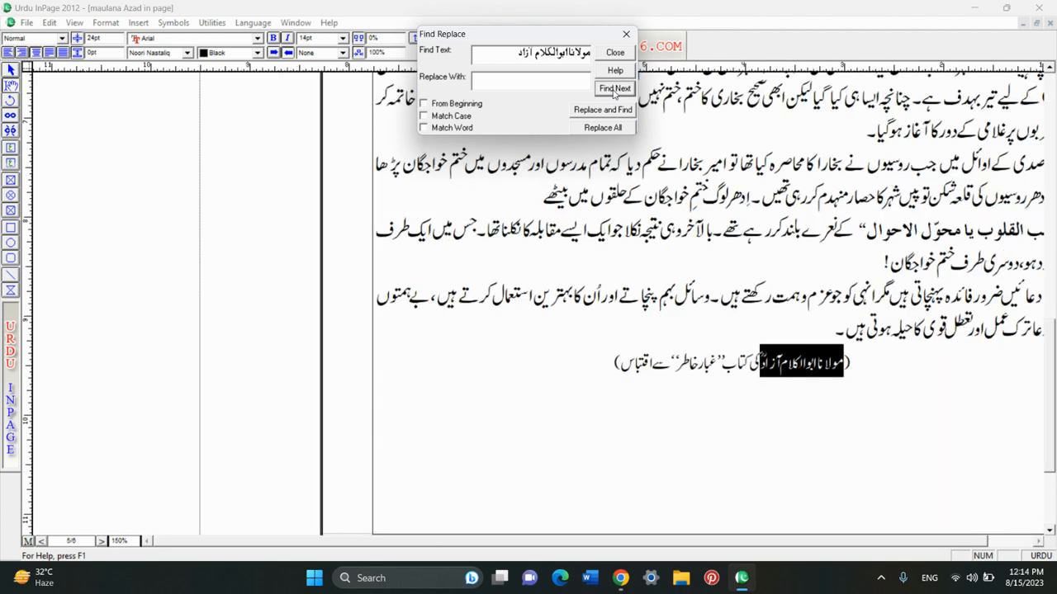
left_click(614, 88)
left_click(614, 88)
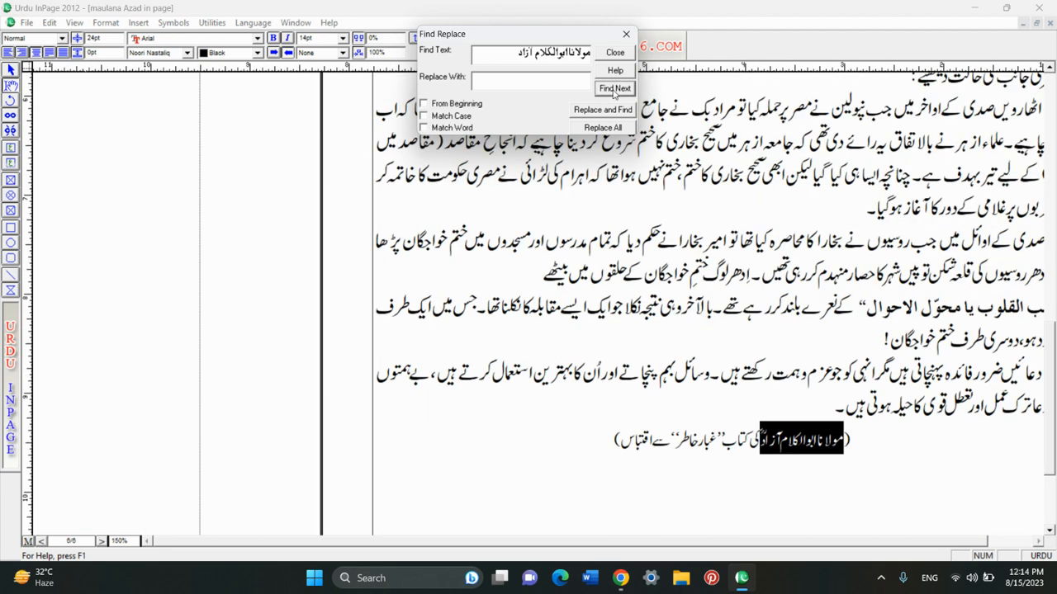
left_click(613, 88)
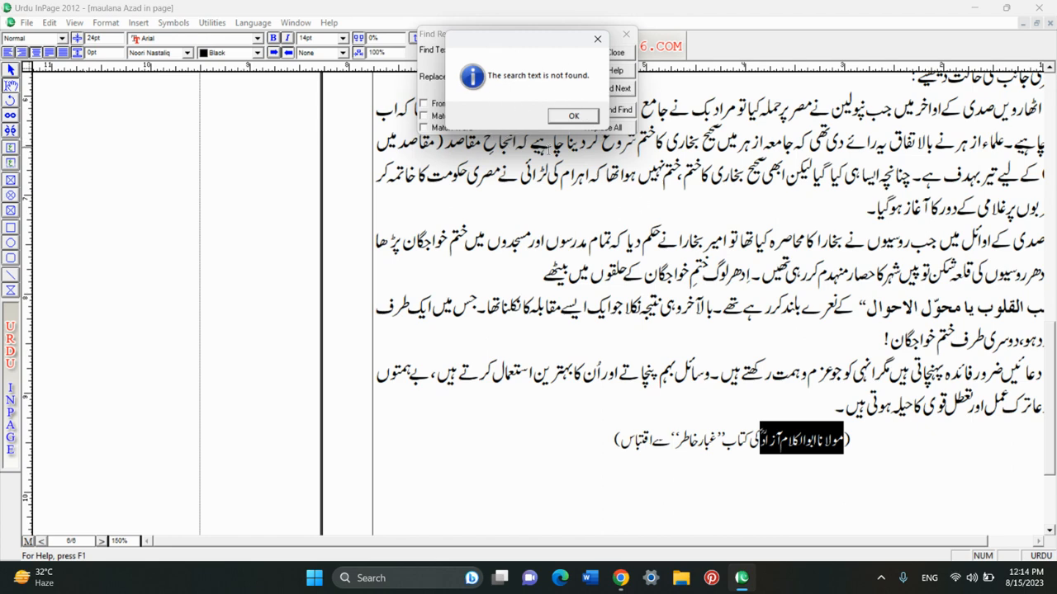
left_click(583, 117)
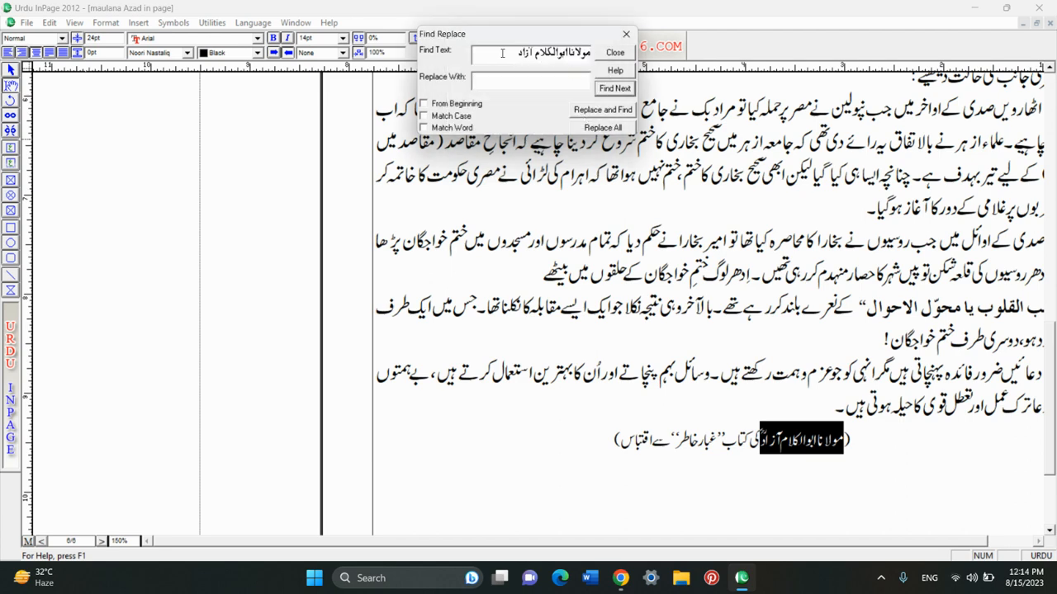
- Clear the search text and close the Find Replace dialog
left_click_drag(502, 53, 567, 55)
key("BackSpace")
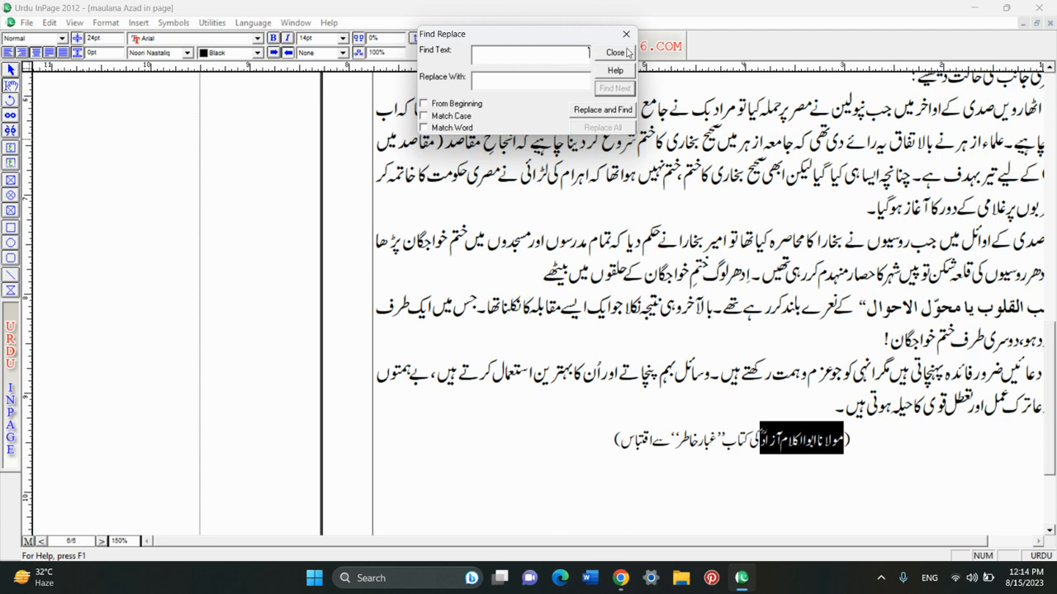
left_click(615, 52)
- Return to the start of the document and bring the first page's header into view
left_click(589, 347)
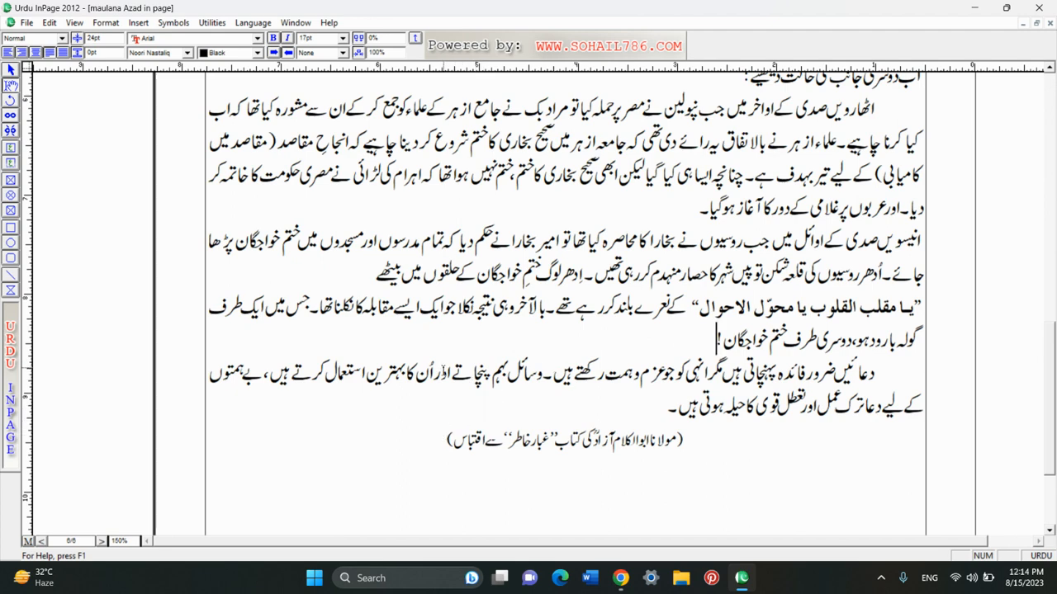
key("ctrl+Home")
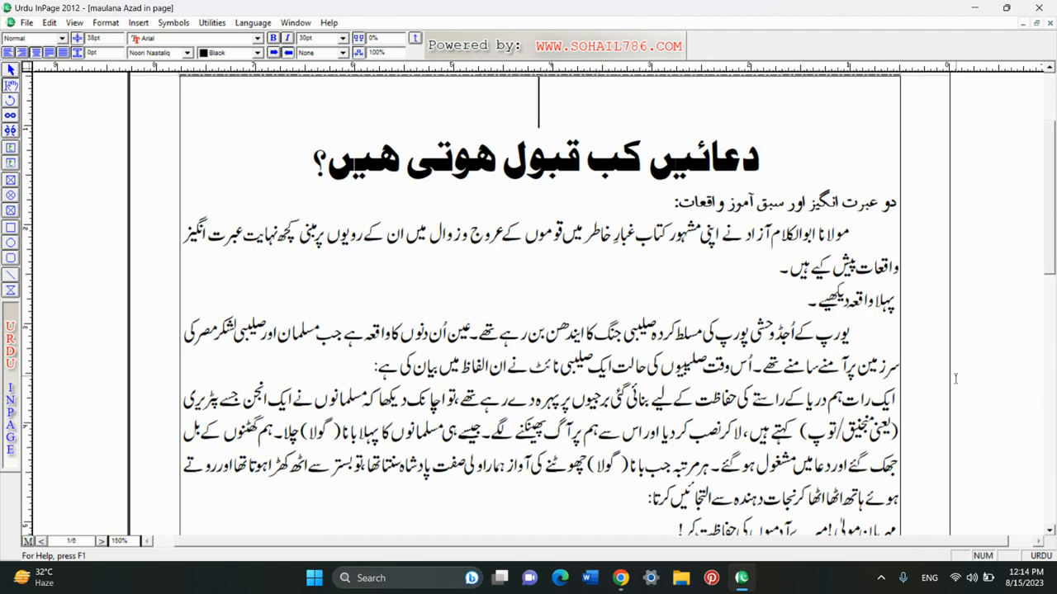
scroll(1054, 235, "up", 2)
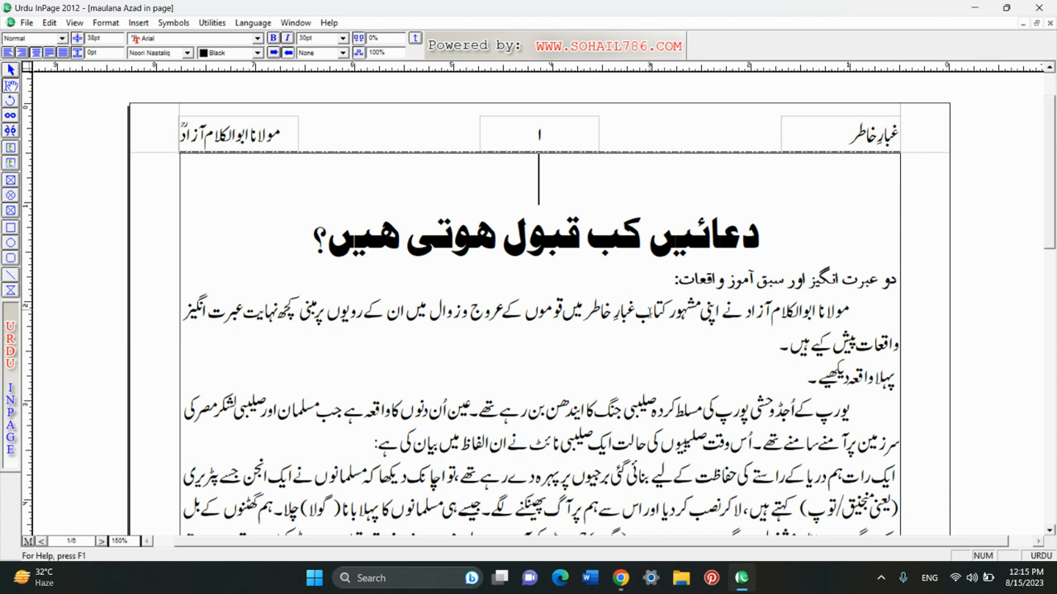
left_click(634, 312)
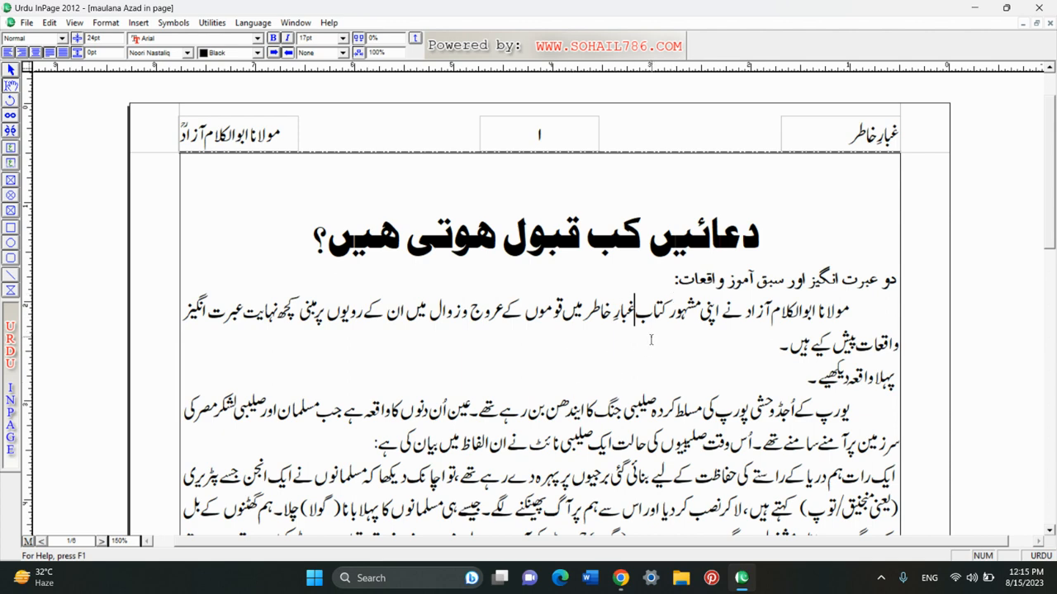
left_click_drag(634, 313, 665, 314)
left_click(635, 318)
double_click(642, 317)
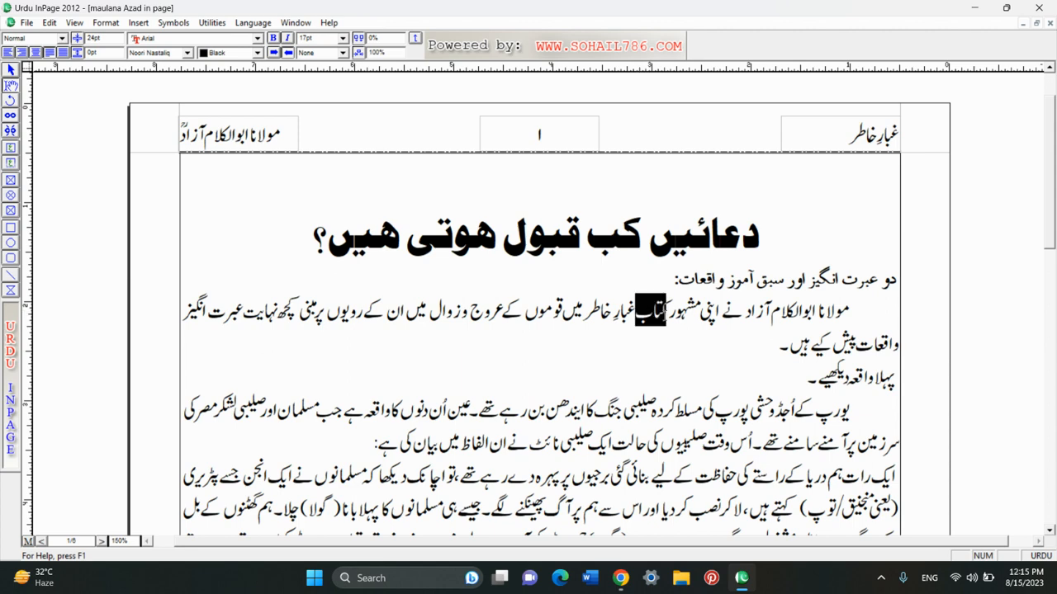
left_click(635, 316)
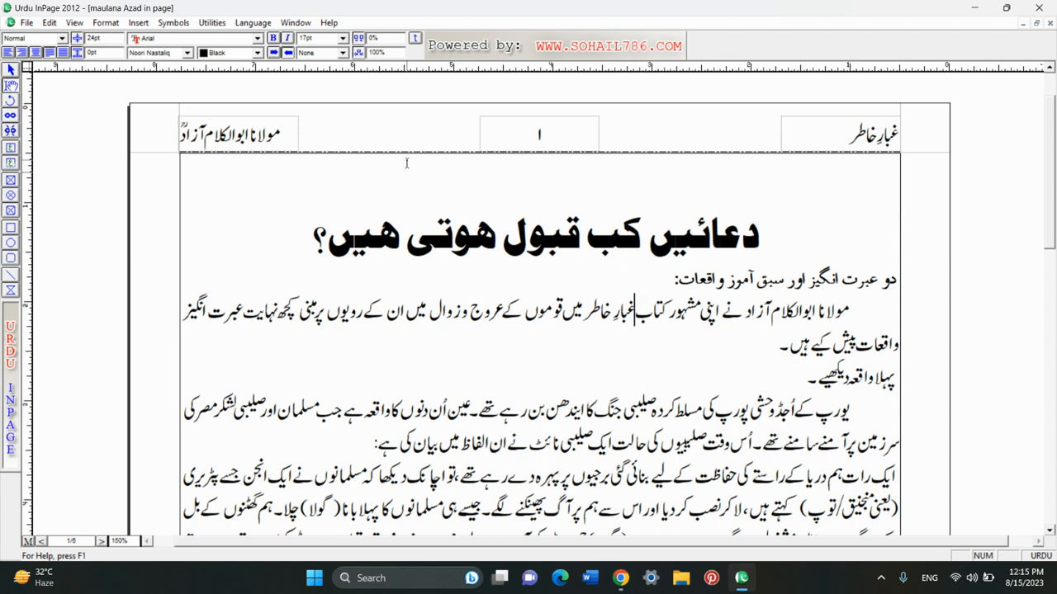
- Open Find and Replace, enter "کتاب" as the text to find and "نثرپارہ" as its replacement, and set the search to run from the beginning
left_click(49, 23)
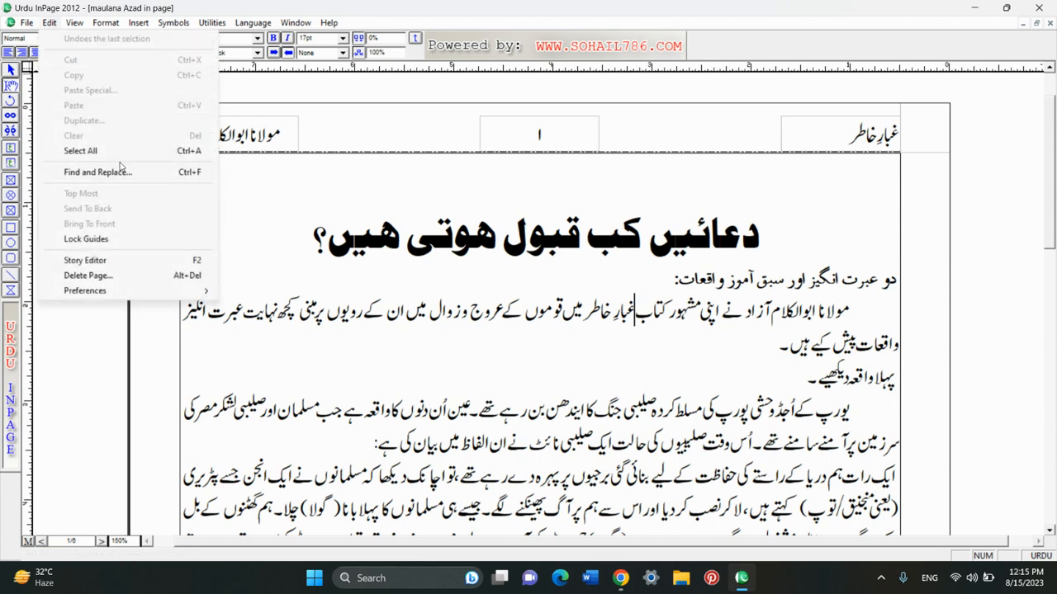
left_click(95, 171)
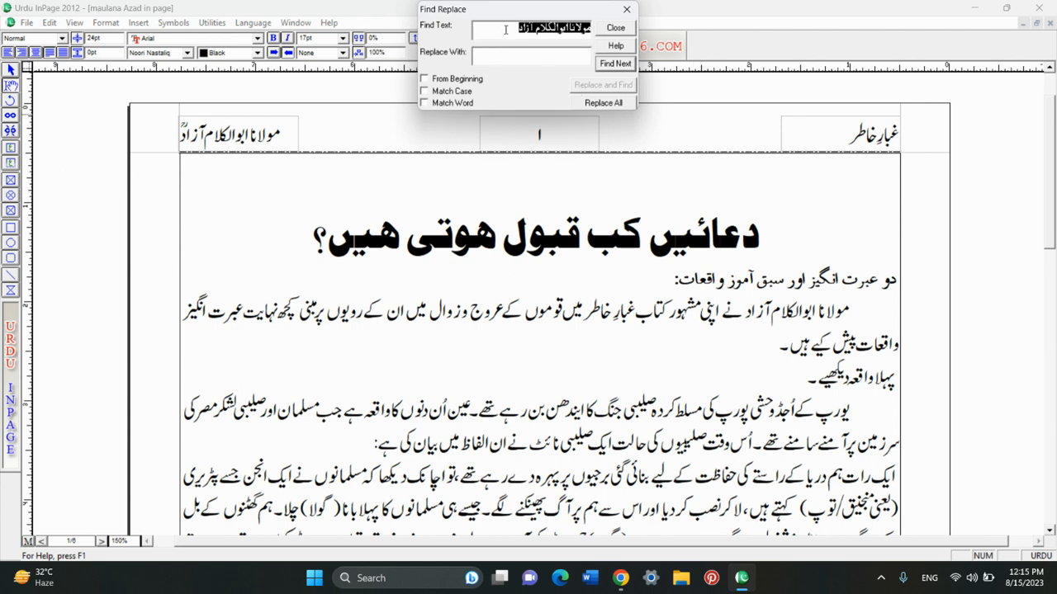
left_click_drag(506, 30, 597, 30)
left_click_drag(522, 15, 523, 46)
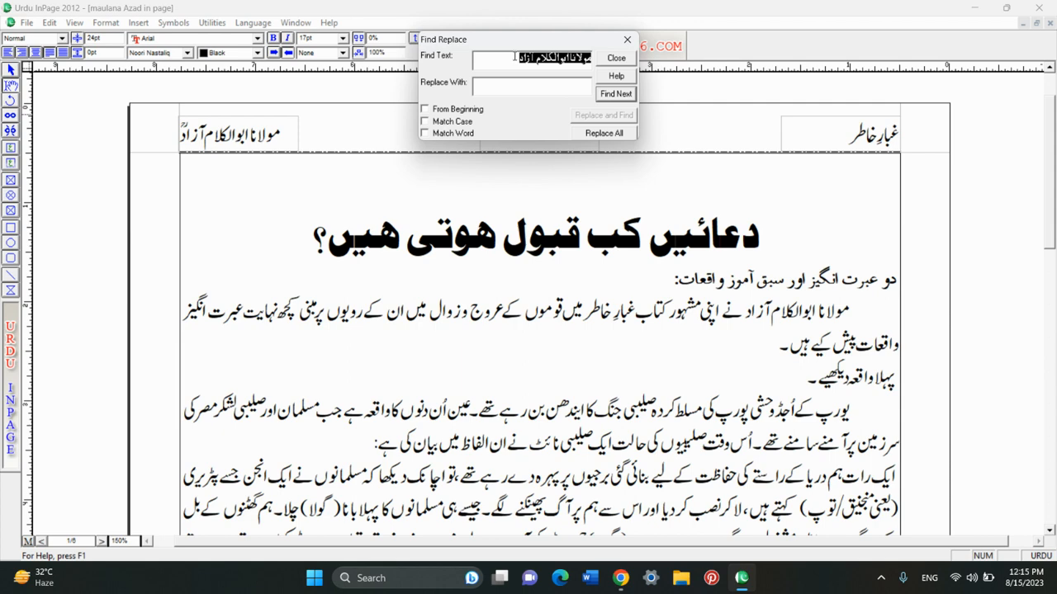
type("ک")
type("اب")
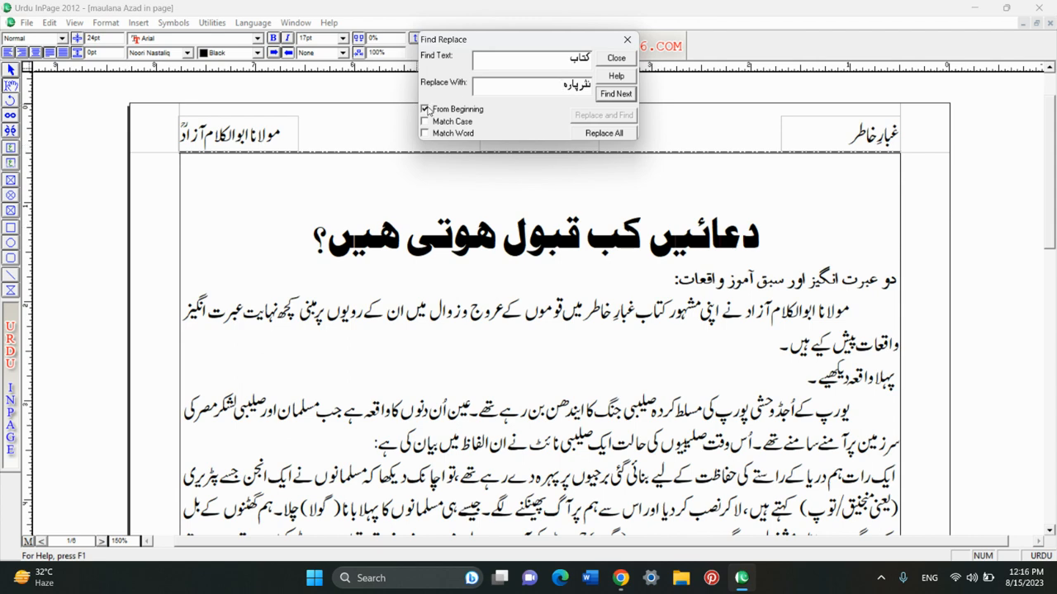
- Replace all occurrences of "کتاب" in the document with "نثرپارہ" and close the Find Replace dialog
left_click(605, 134)
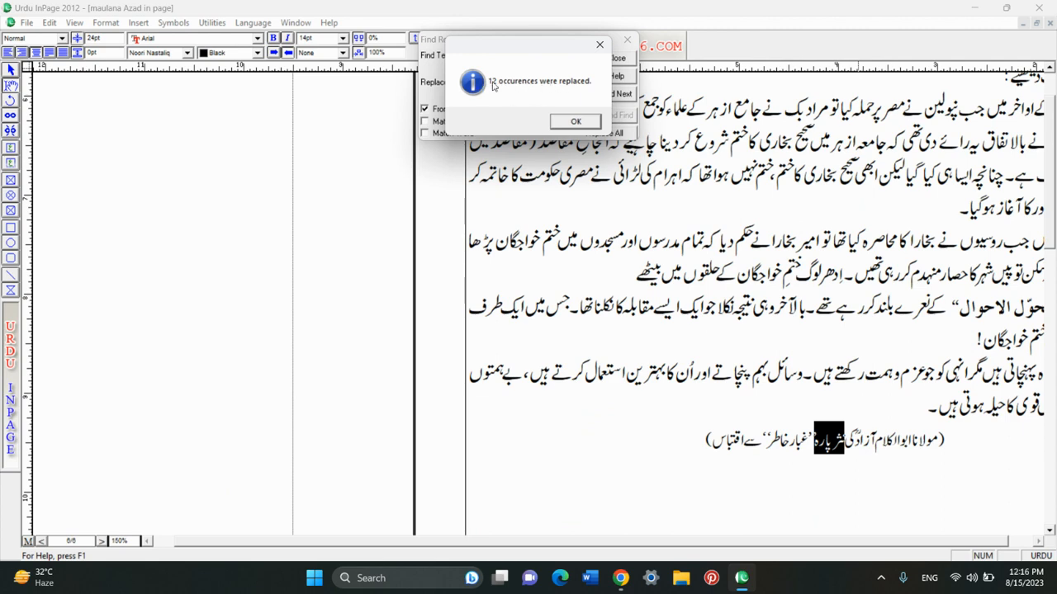
left_click(576, 121)
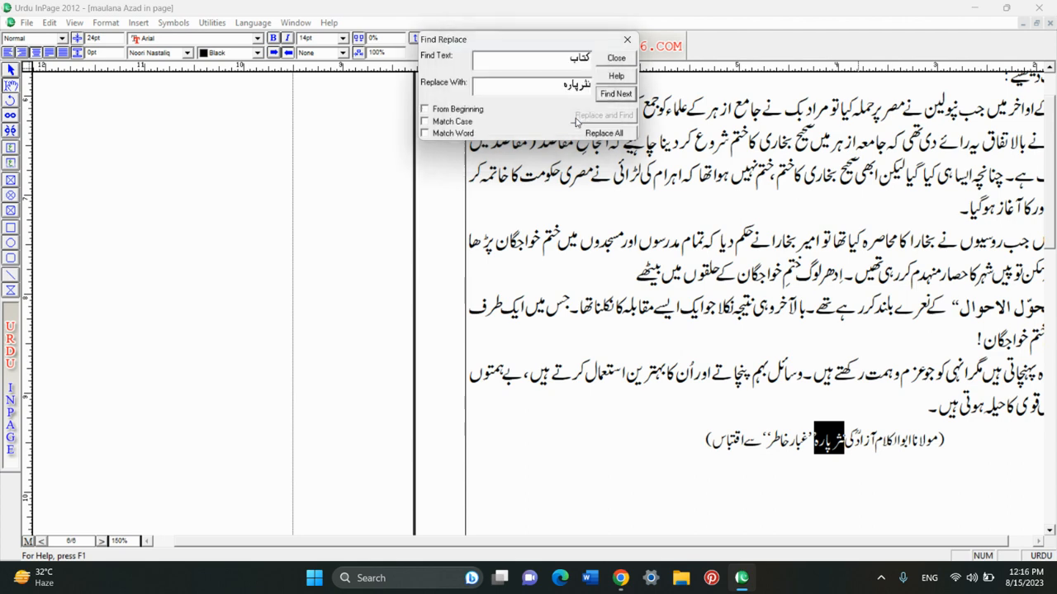
left_click(626, 41)
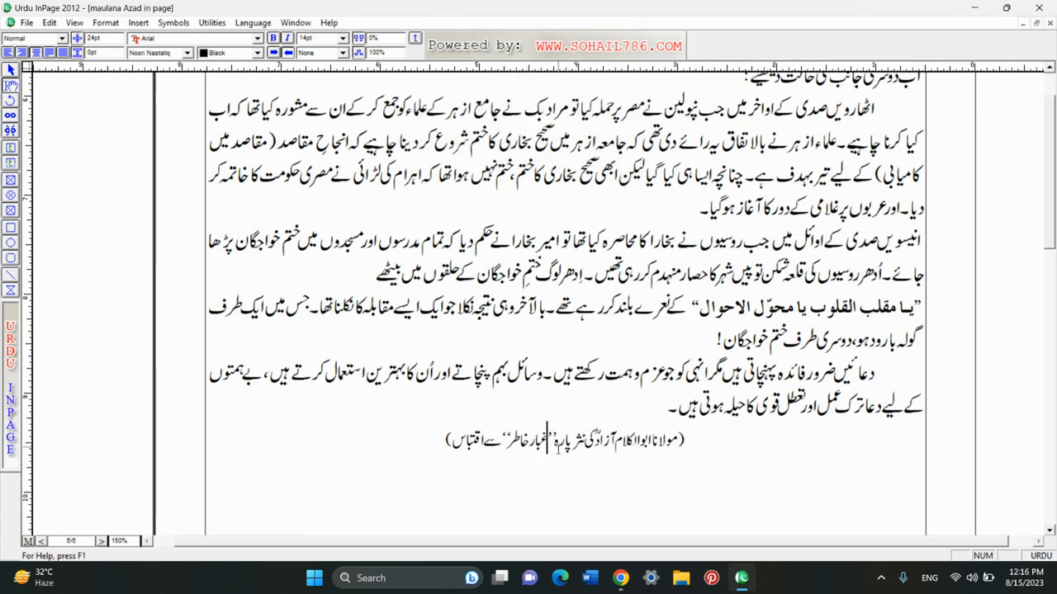
- Return to the start of the document and place the cursor at the replaced word in the opening paragraph
left_click(374, 448)
key("ctrl+Home")
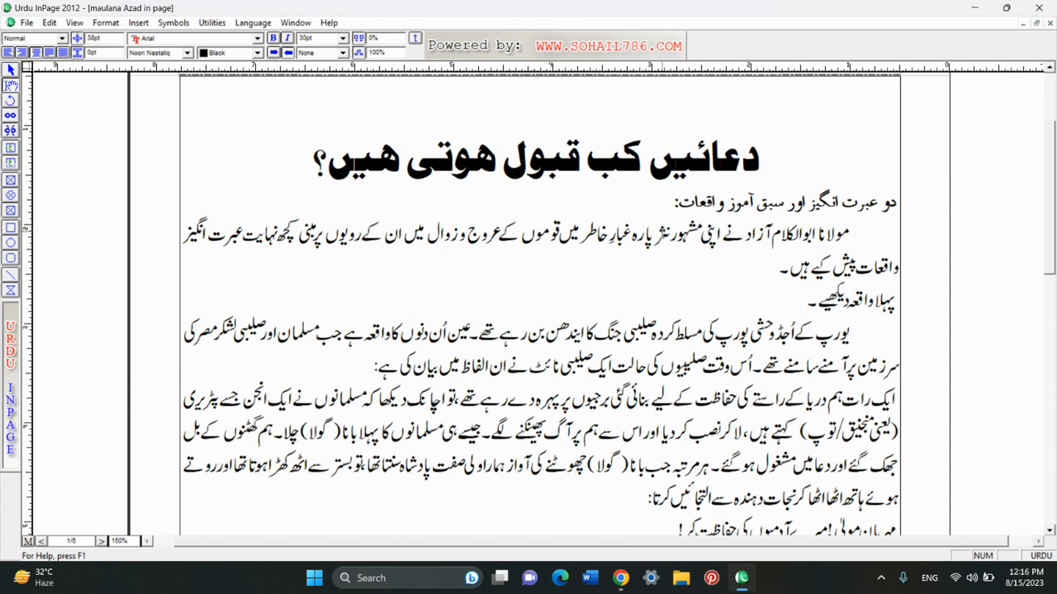
left_click(632, 235)
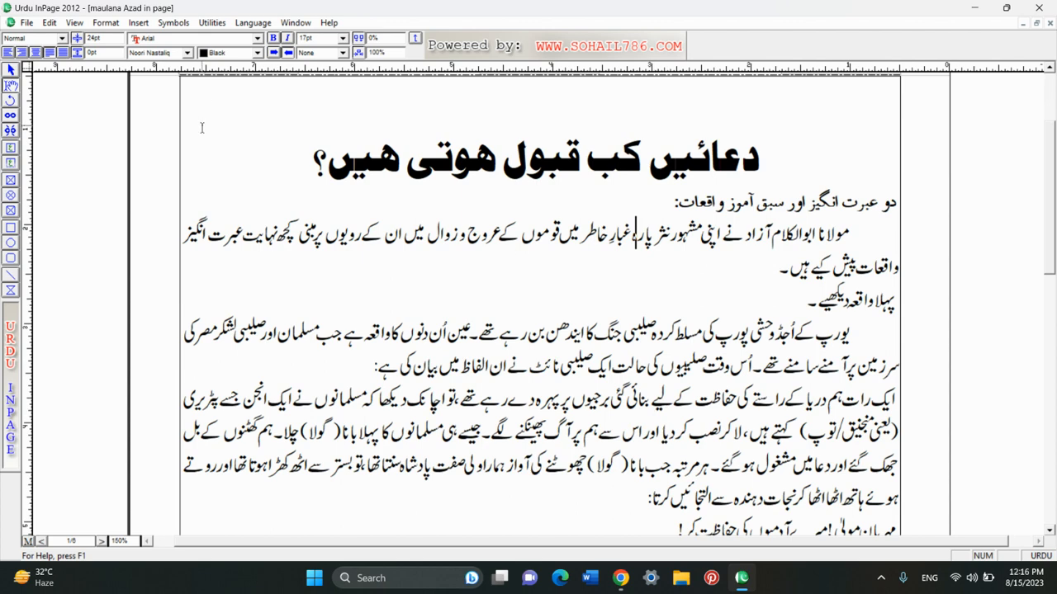
- Reopen Find and Replace and enter "نثرپارہ" as the text to find
left_click(44, 24)
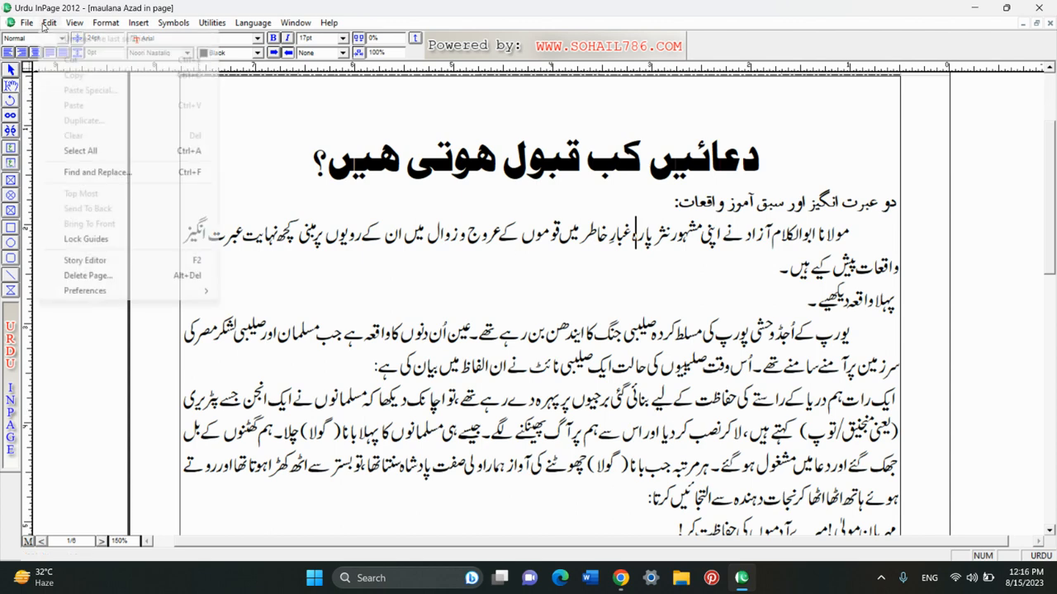
left_click(93, 172)
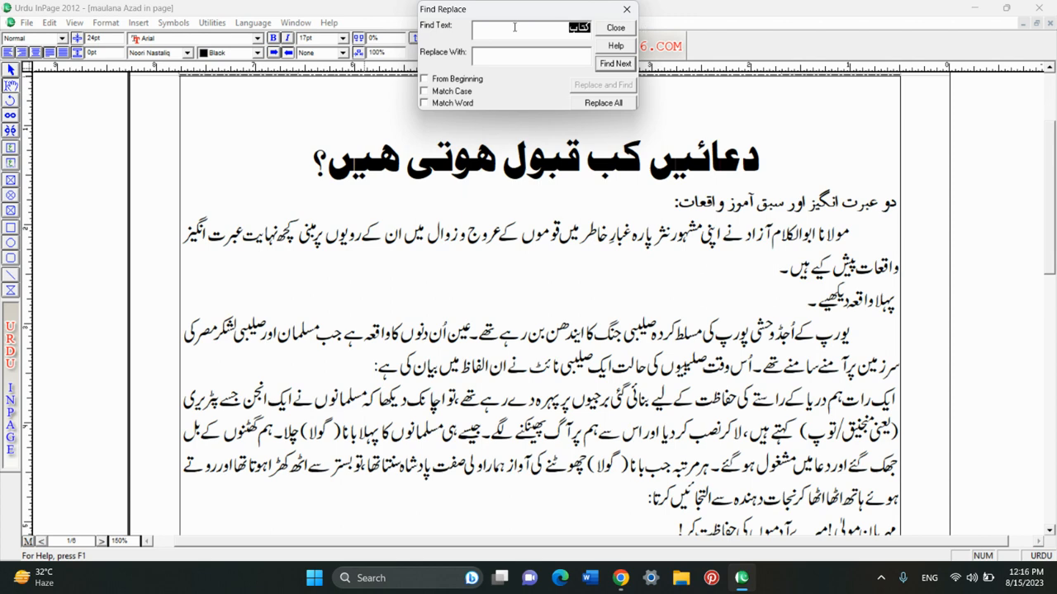
type("ت")
- Go through every occurrence of "نثرپارہ" until the search ends, and close the Find Replace dialog
left_click(615, 63)
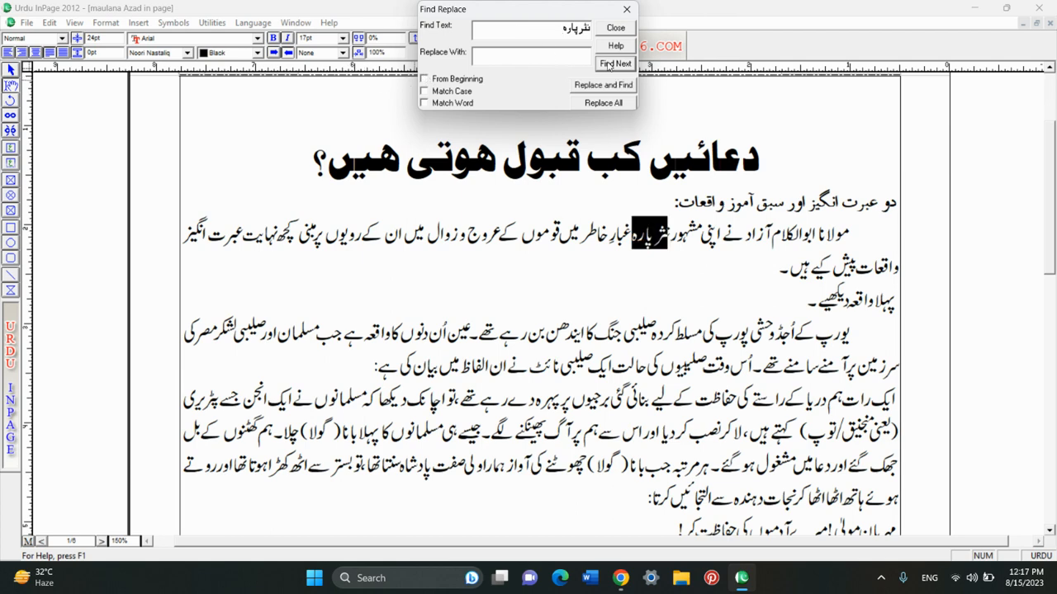
left_click(610, 66)
left_click(610, 65)
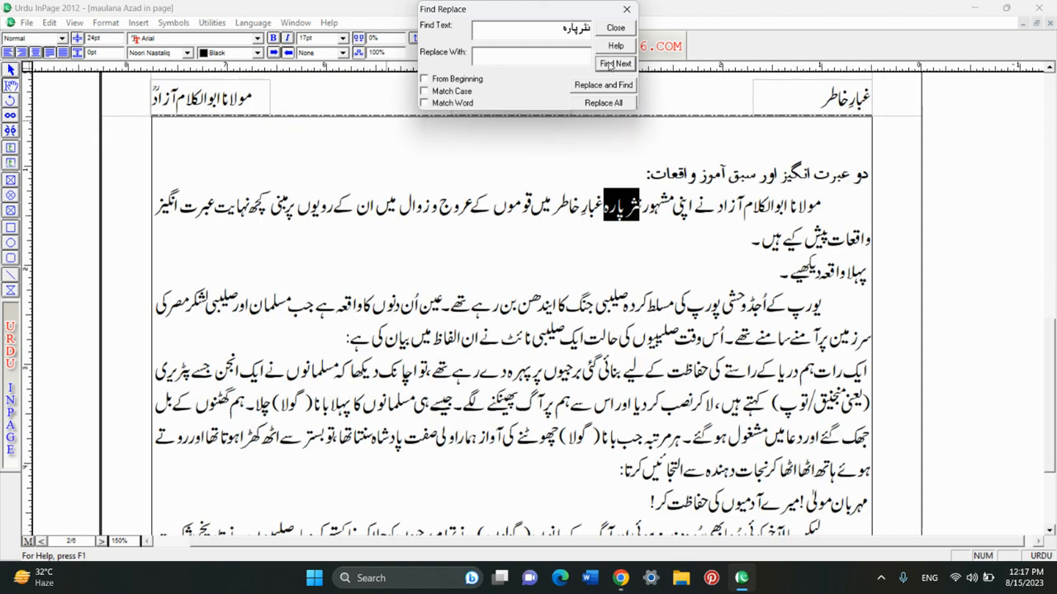
left_click(610, 65)
left_click(611, 65)
left_click(610, 65)
left_click(610, 65)
left_click(610, 66)
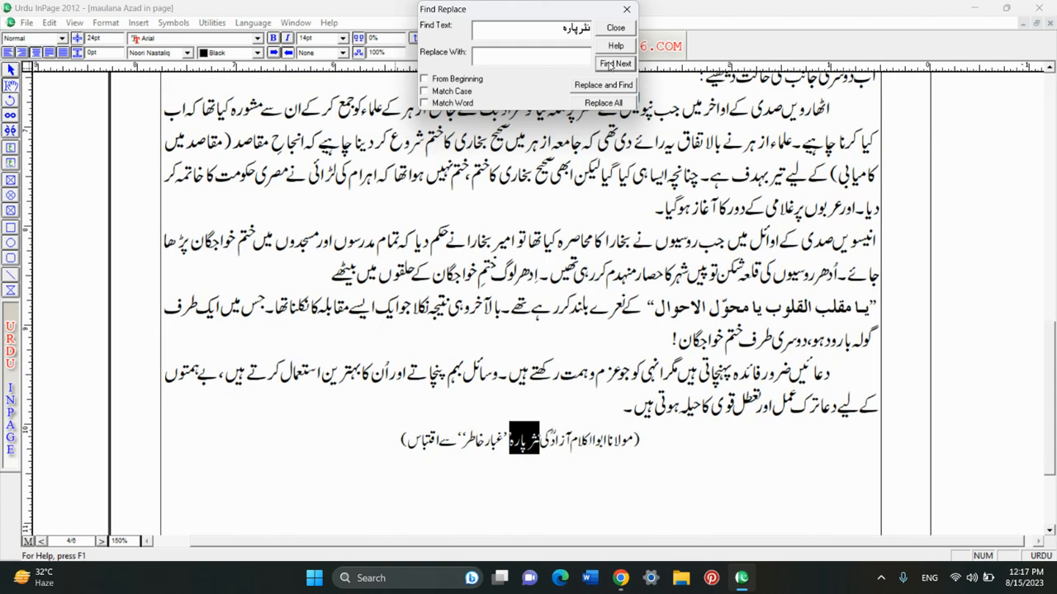
left_click(611, 65)
left_click(610, 65)
left_click(610, 65)
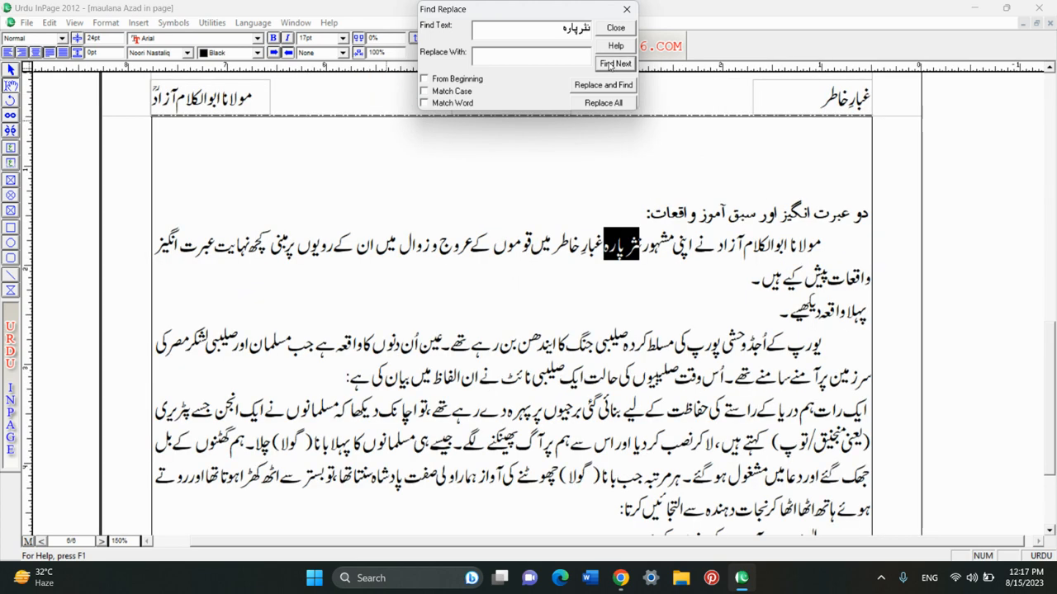
left_click(610, 65)
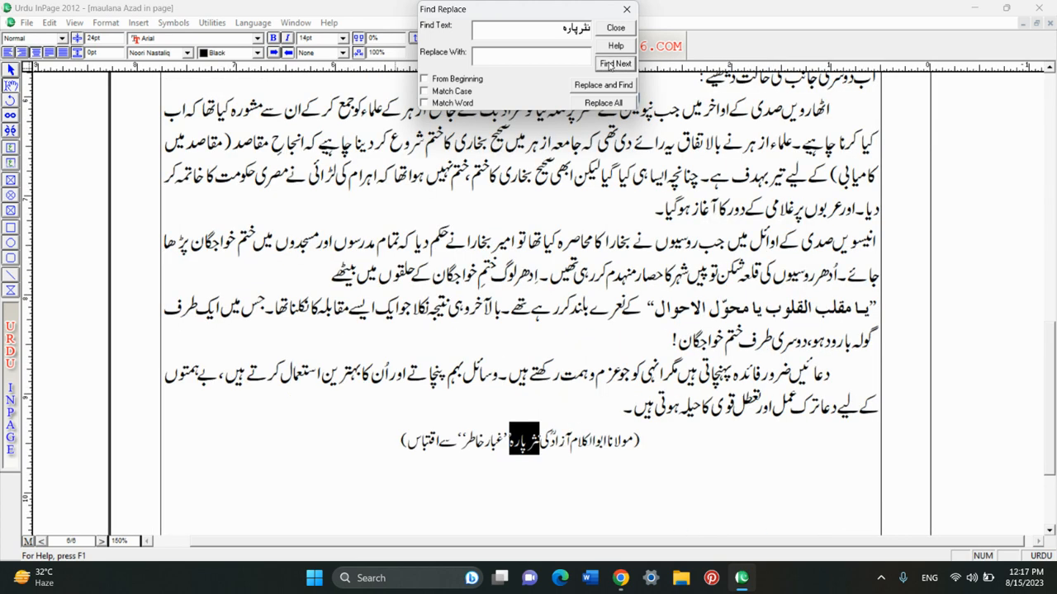
left_click(610, 66)
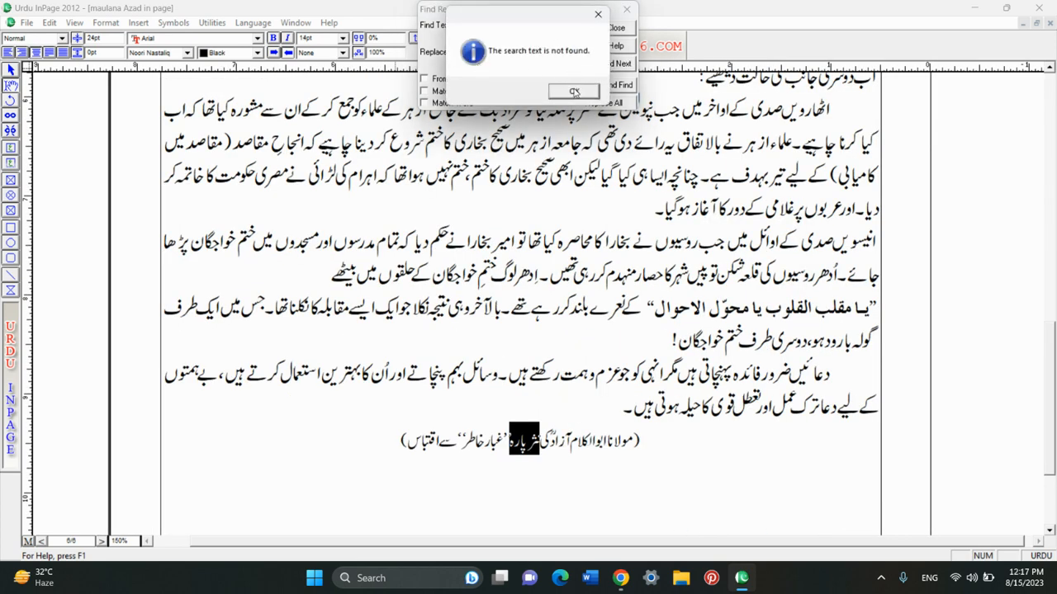
left_click(574, 92)
left_click(614, 30)
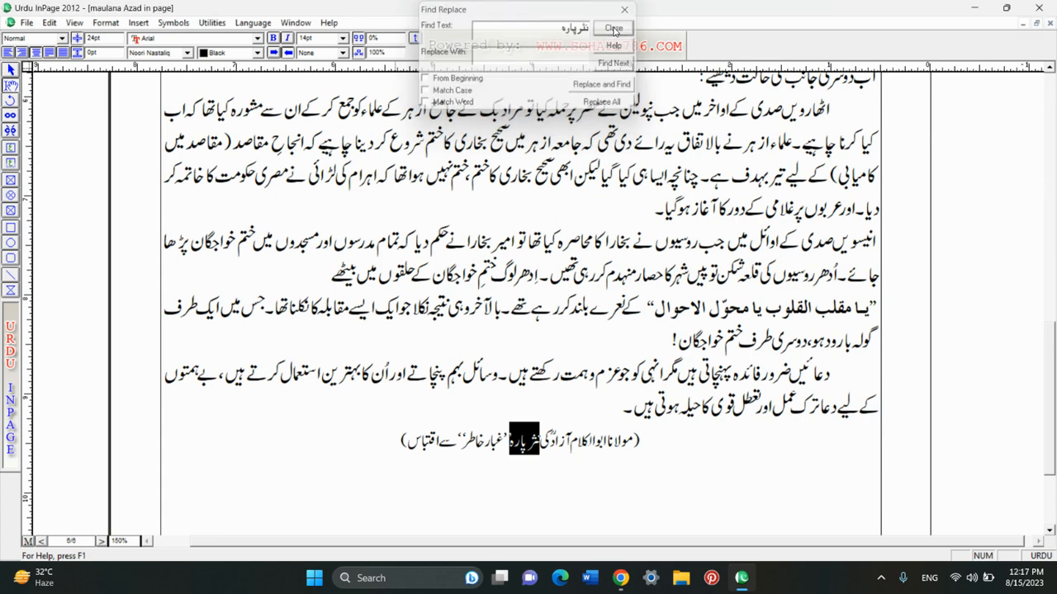
- Deselect the last match and go back to the first page with its header in view
left_click(622, 404)
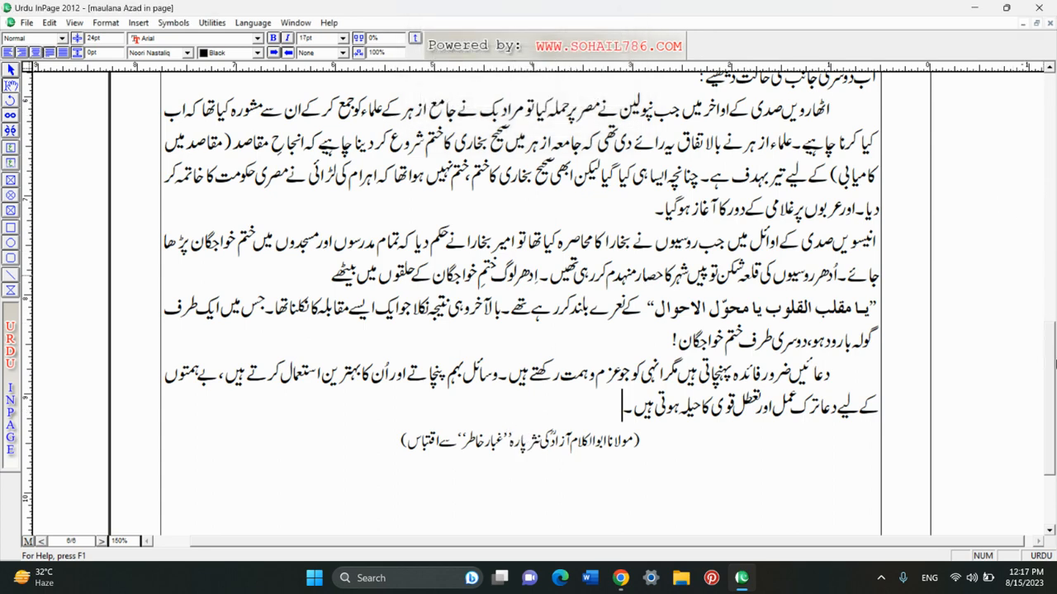
left_click_drag(1053, 372, 1047, 172)
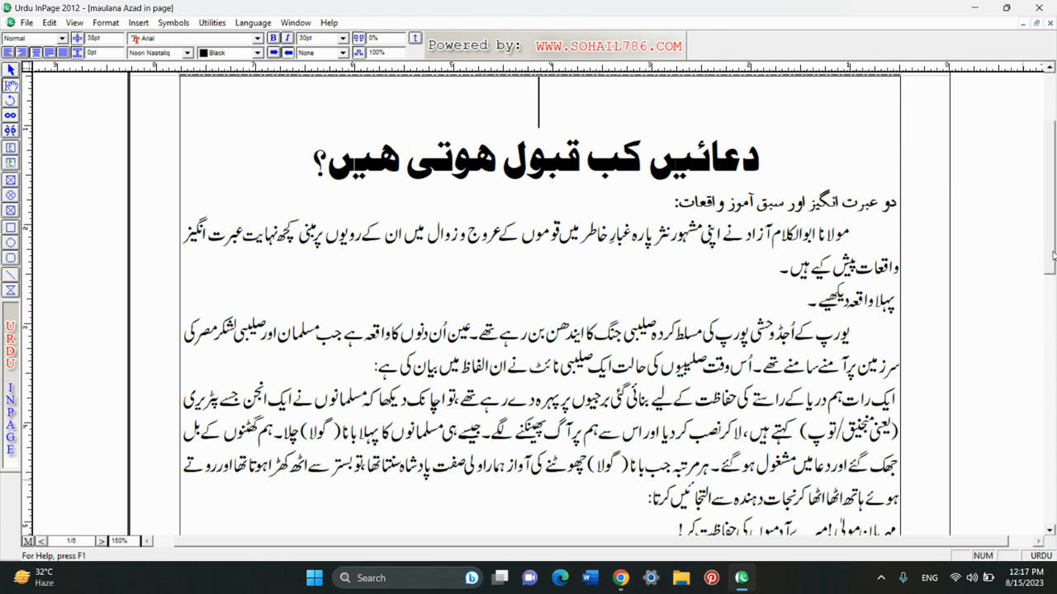
left_click_drag(1051, 254, 1052, 203)
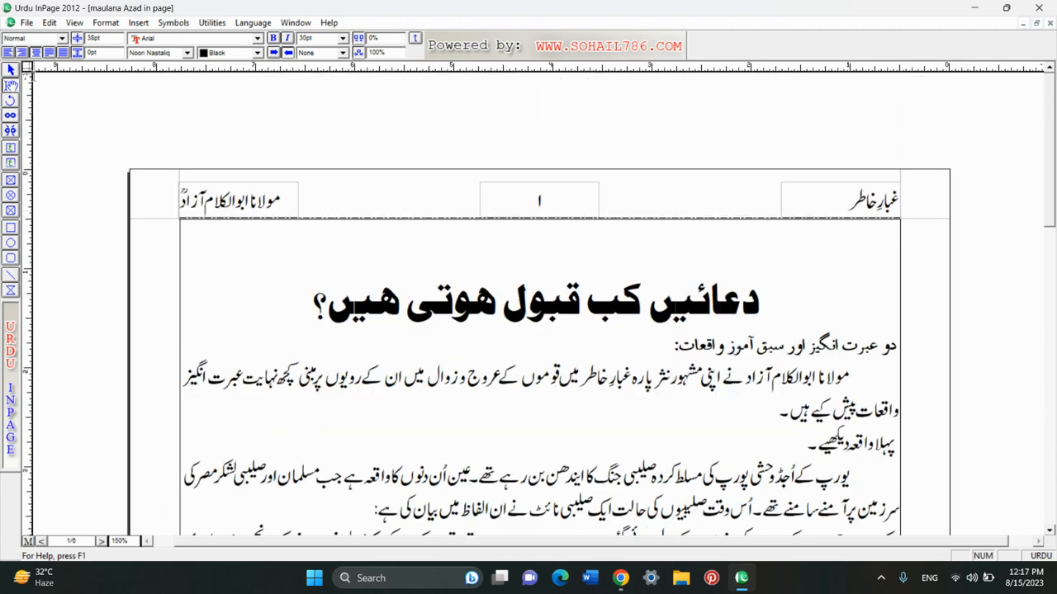
left_click(46, 24)
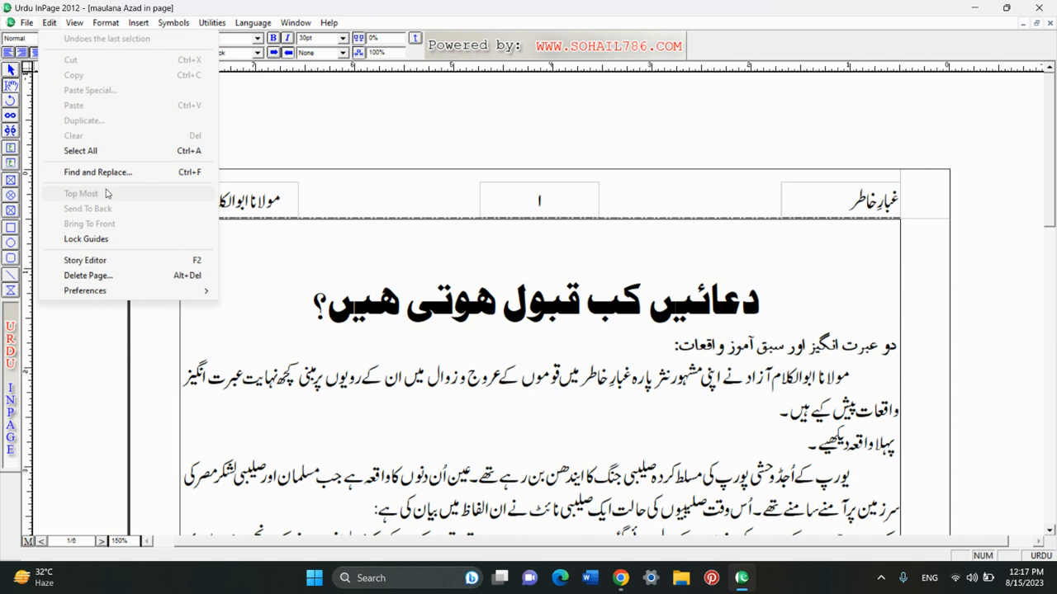
left_click(345, 236)
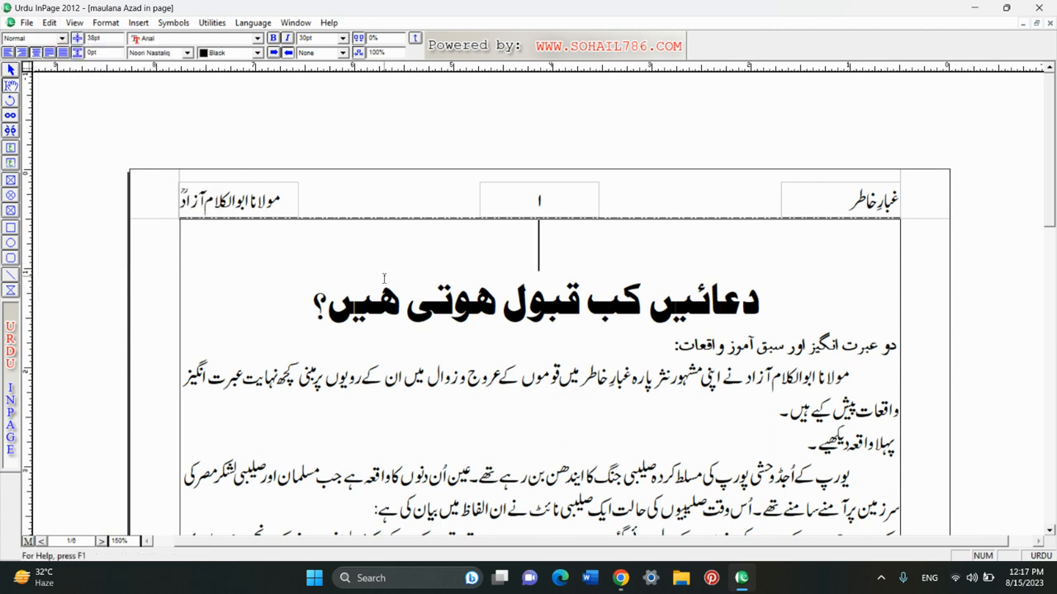
left_click(48, 24)
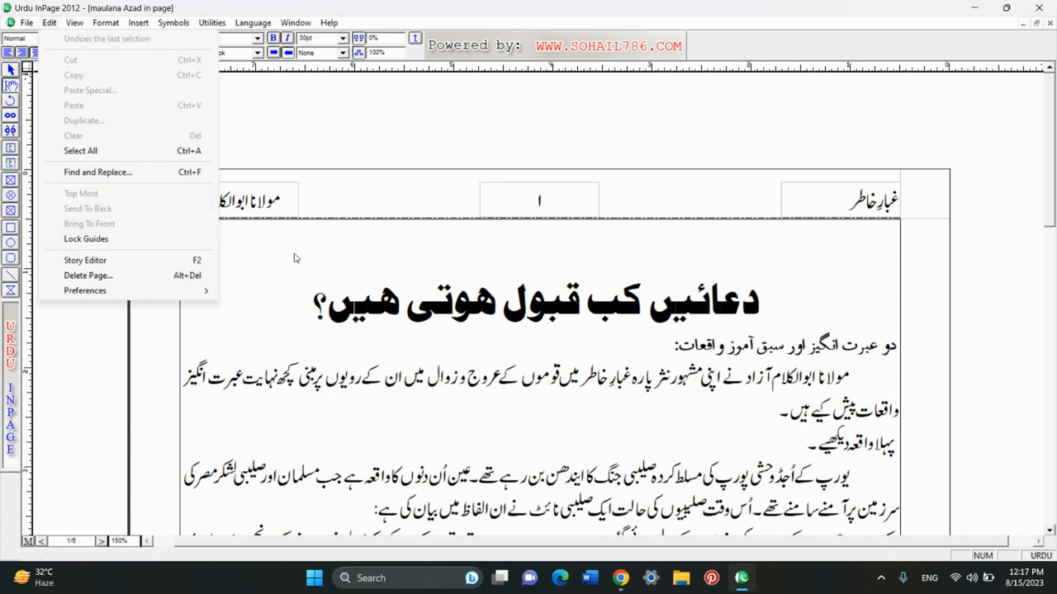
left_click(350, 256)
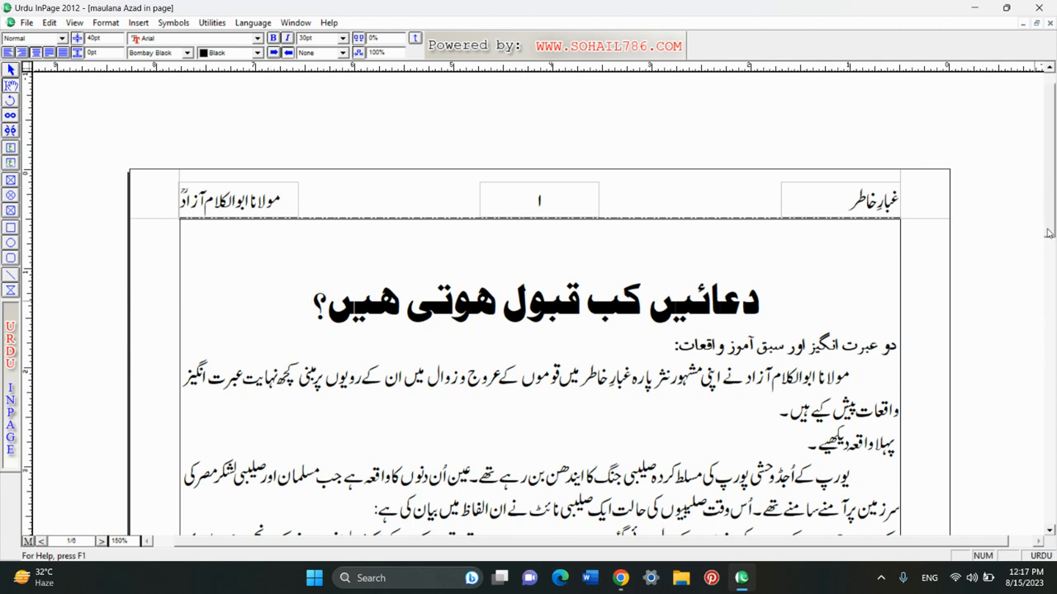
scroll(1049, 227, "down", 1)
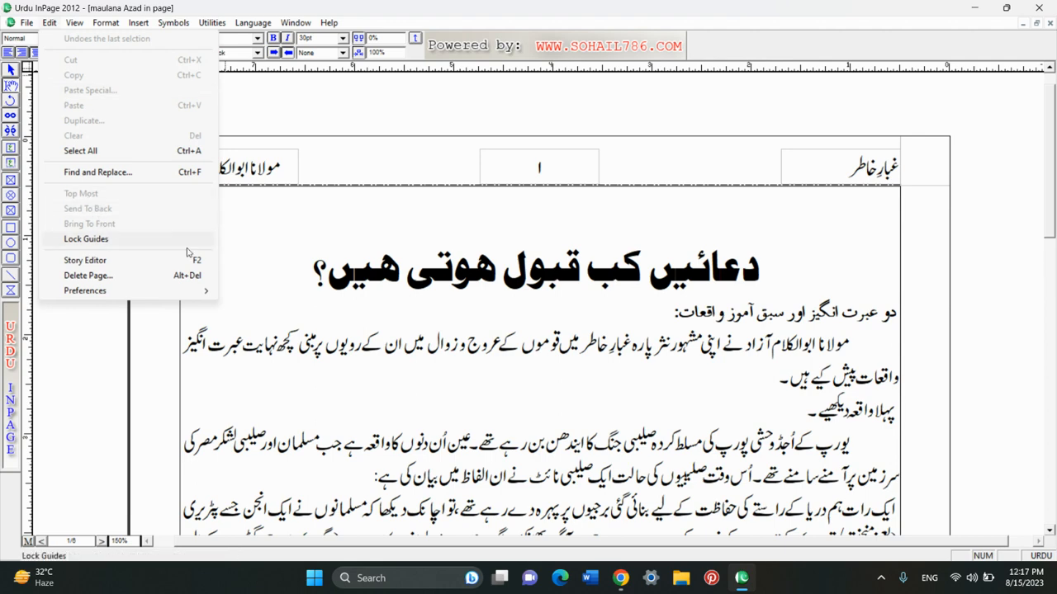
left_click(321, 234)
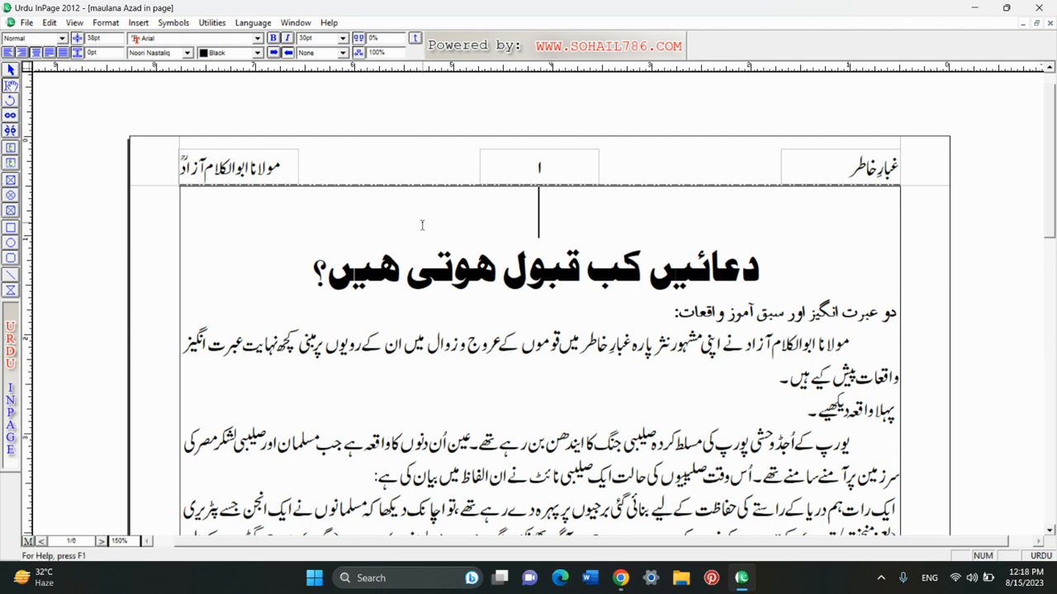
- Create a new document with default settings and draw a yellow-filled rectangle about 2.0 by 1.7 inches in the upper part of the page
key("ctrl+n")
key("Return")
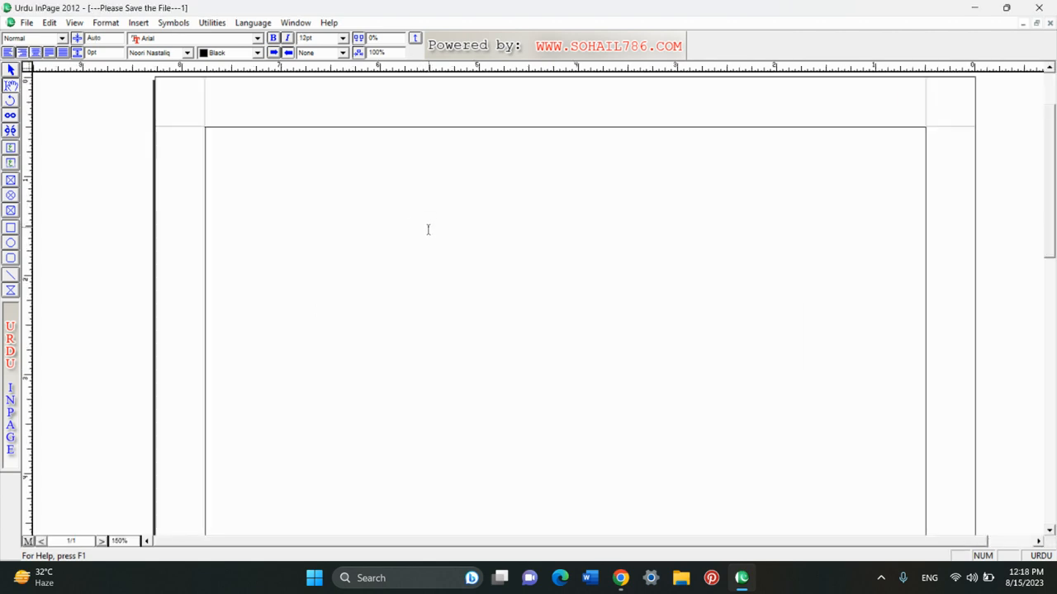
left_click(10, 230)
mouse_move(369, 215)
left_mouse_down()
mouse_move(507, 354)
mouse_move(567, 382)
left_mouse_up()
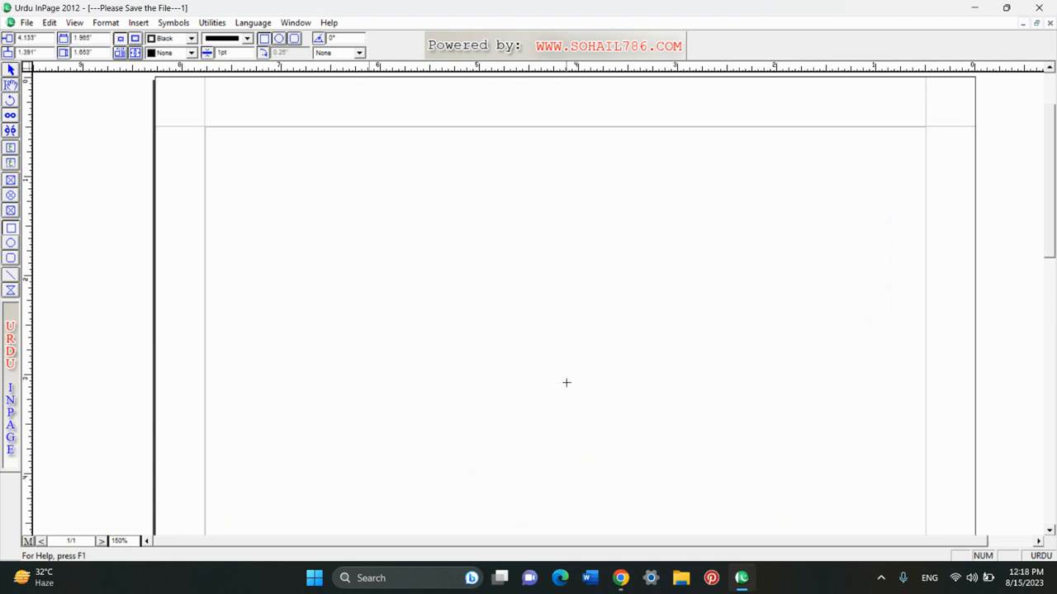
left_click(169, 51)
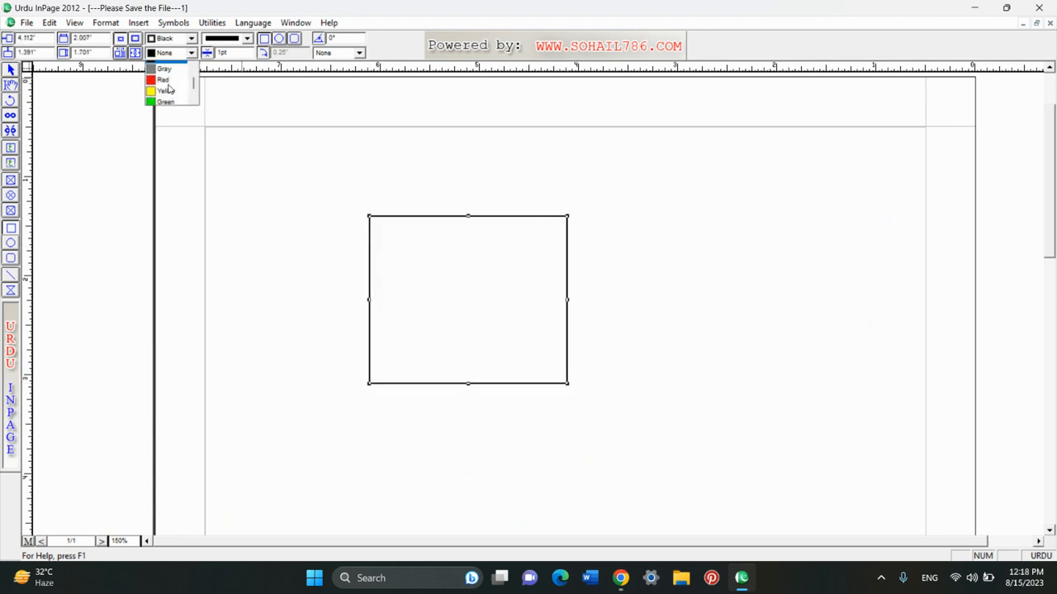
left_click(167, 90)
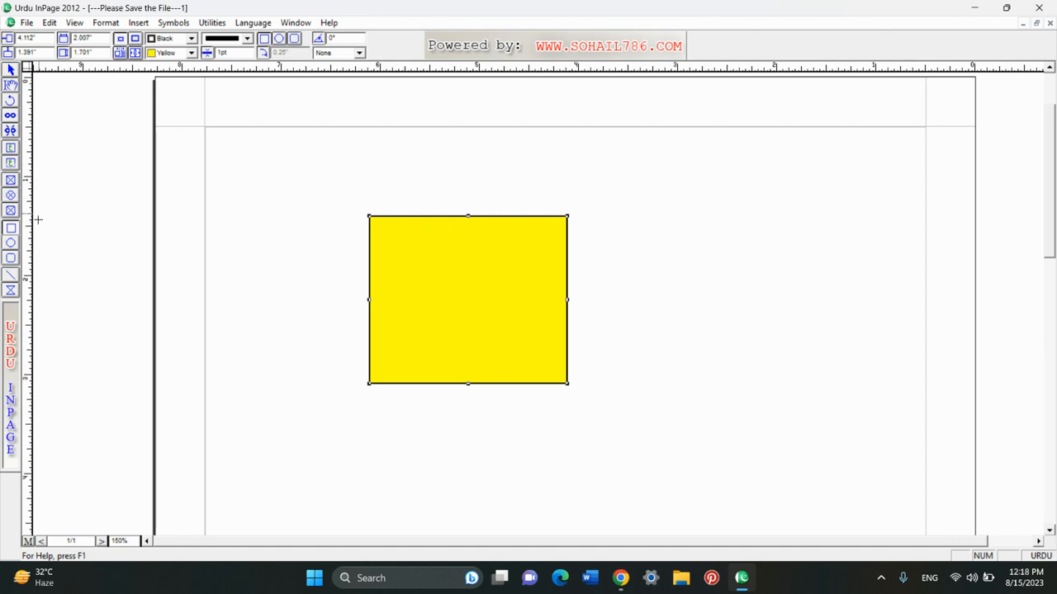
- Draw a red-filled circle about 1.8 inches across, overlapping the lower-right part of the yellow rectangle
left_click(11, 242)
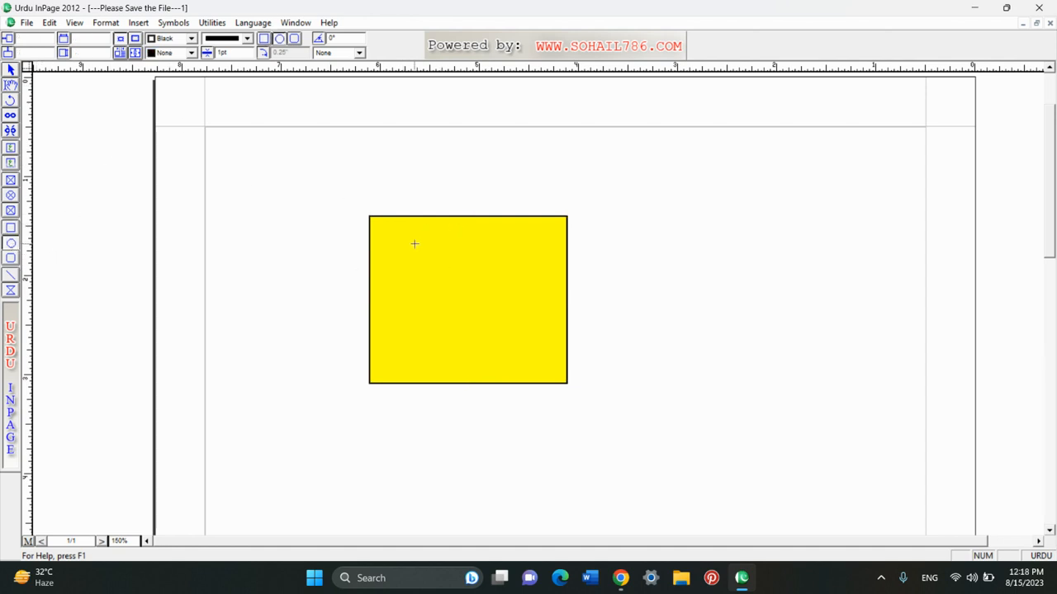
left_click_drag(415, 244, 596, 421)
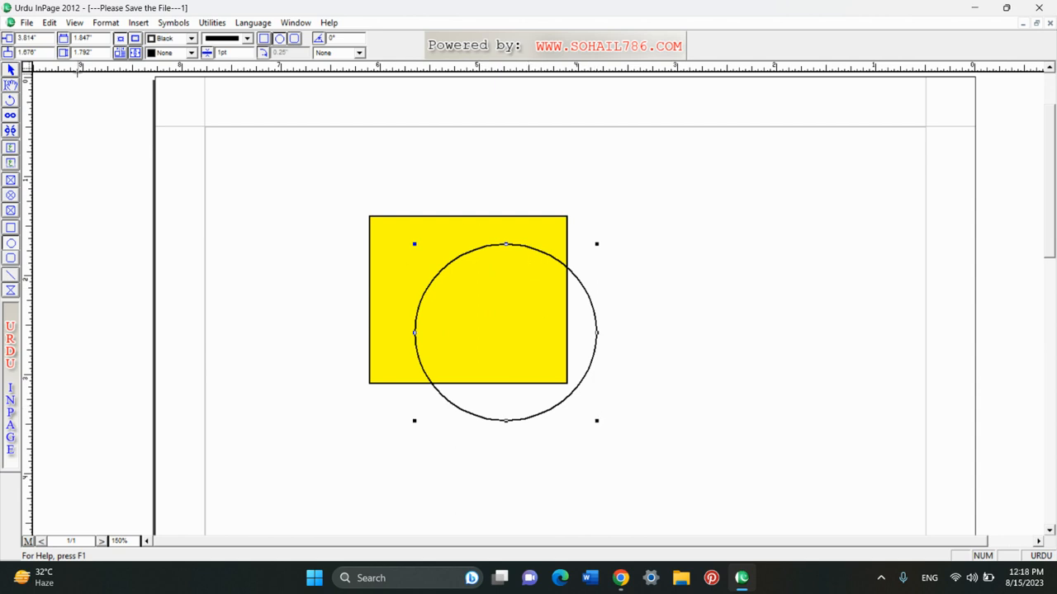
left_click(147, 52)
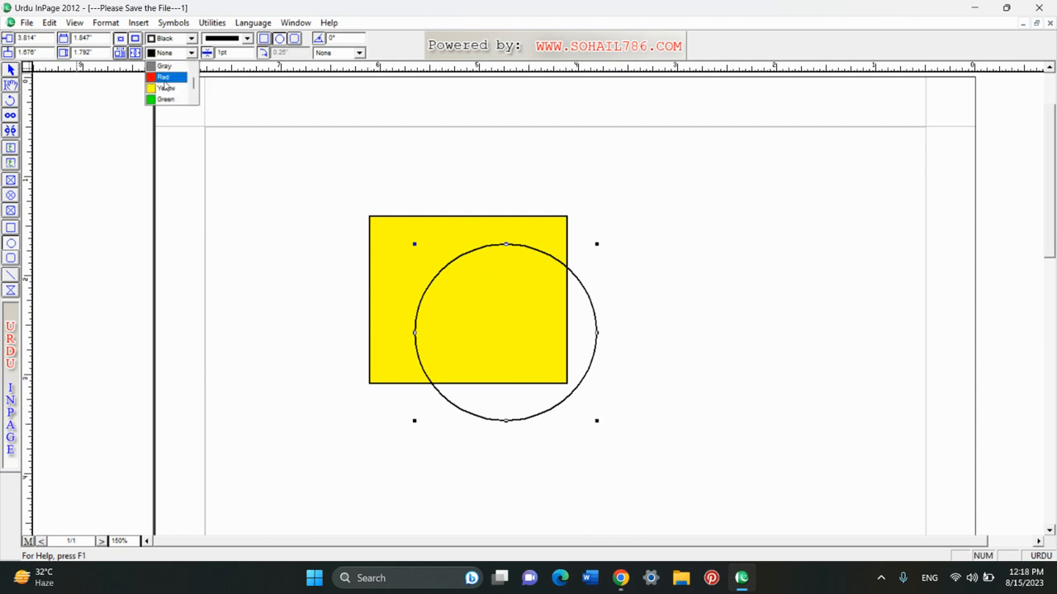
left_click(169, 82)
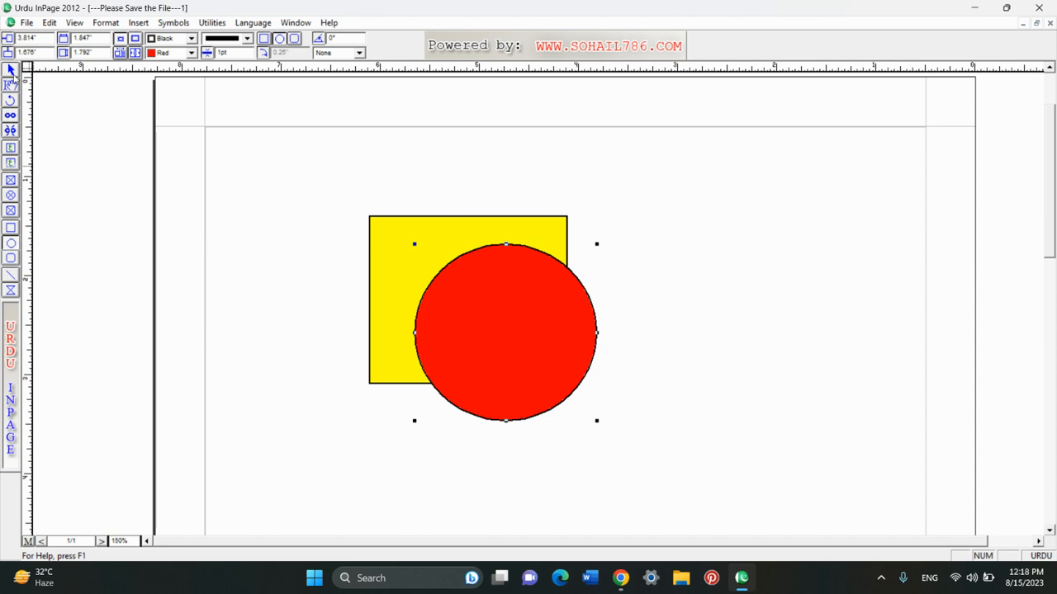
- Move the red circle over the yellow rectangle, enlarge it to about 2.07 by 2.01 inches and centre it there
left_click(119, 202)
left_click(474, 306)
left_click_drag(474, 305, 502, 277)
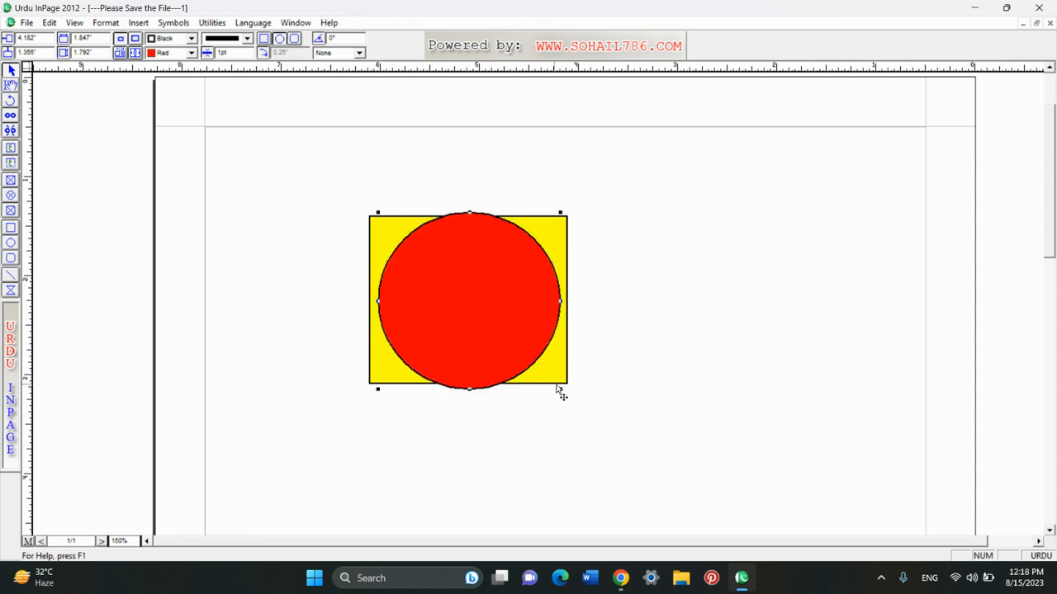
left_click_drag(561, 387, 583, 408)
left_click_drag(535, 361, 517, 343)
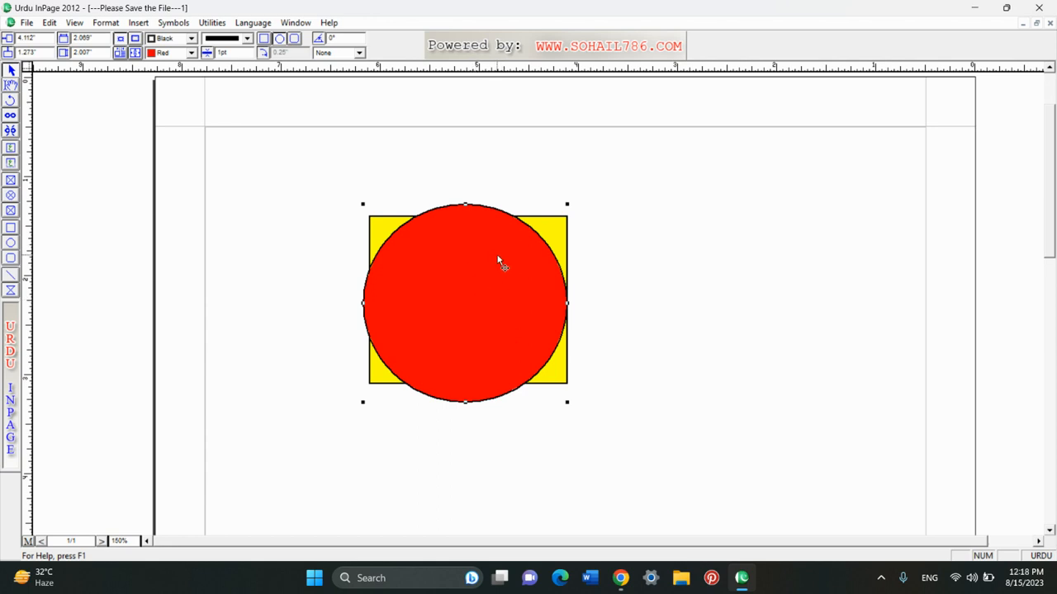
- Send the red circle behind the yellow rectangle
left_click(835, 320)
left_click(451, 273)
left_click(48, 23)
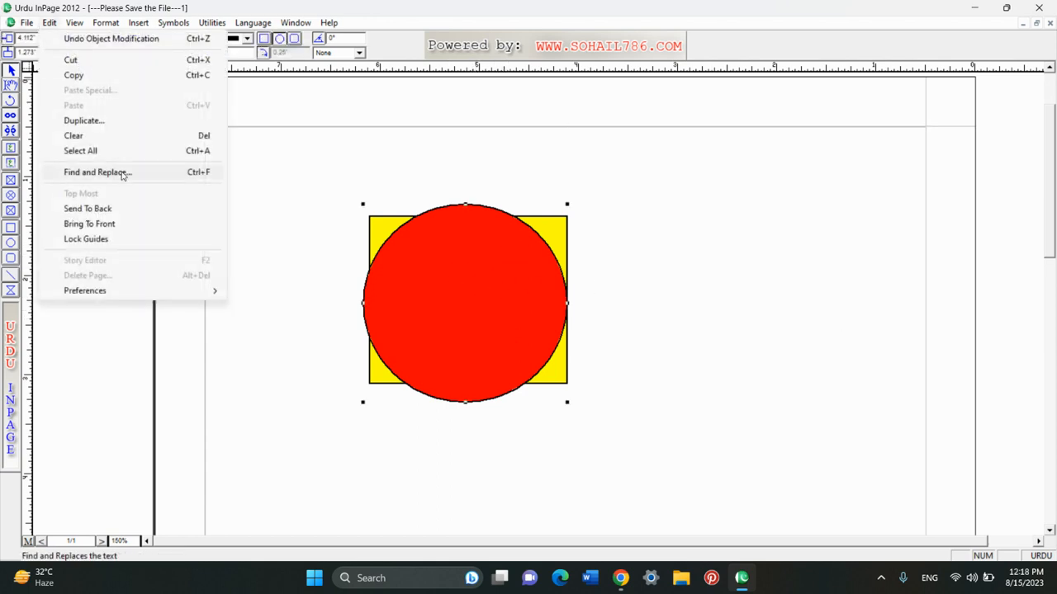
left_click(88, 209)
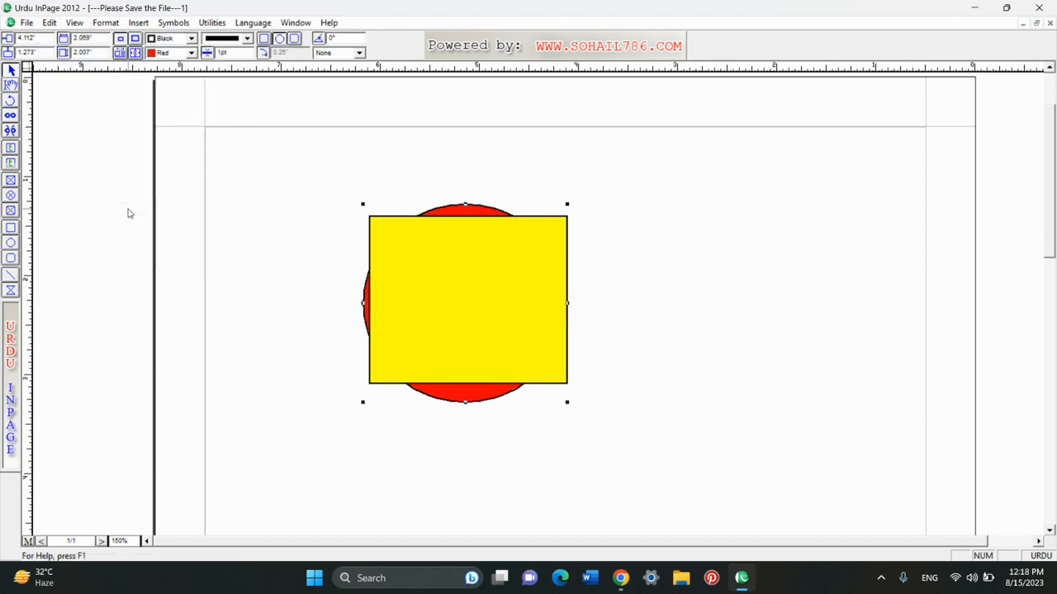
- Move the yellow rectangle away from the red circle until the two shapes stand side by side without overlapping
left_click(492, 301)
mouse_move(492, 300)
left_mouse_down()
mouse_move(481, 301)
mouse_move(498, 300)
left_mouse_up()
left_click(403, 151)
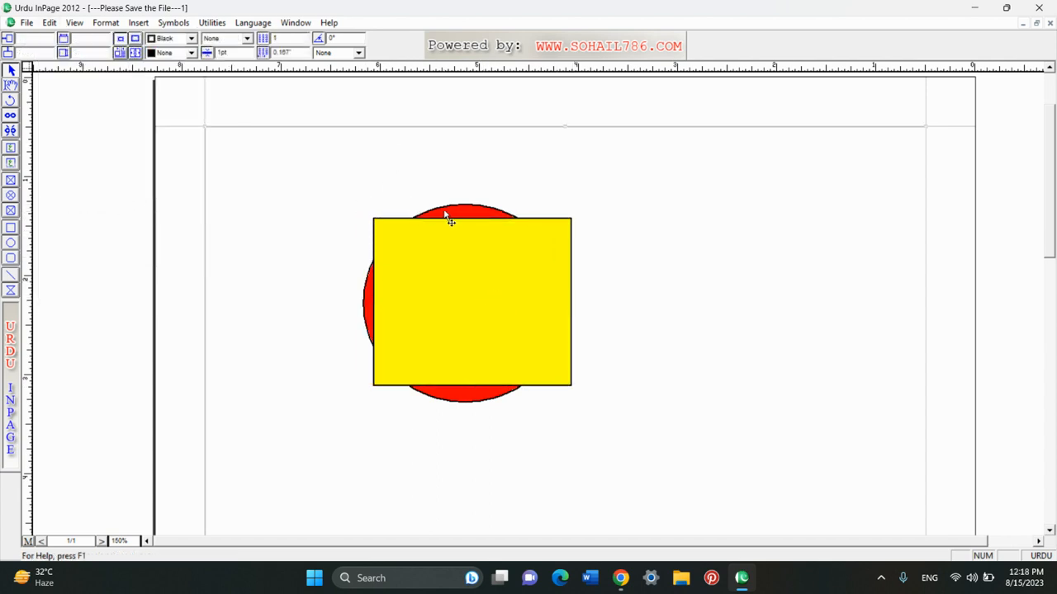
left_click_drag(449, 308, 503, 323)
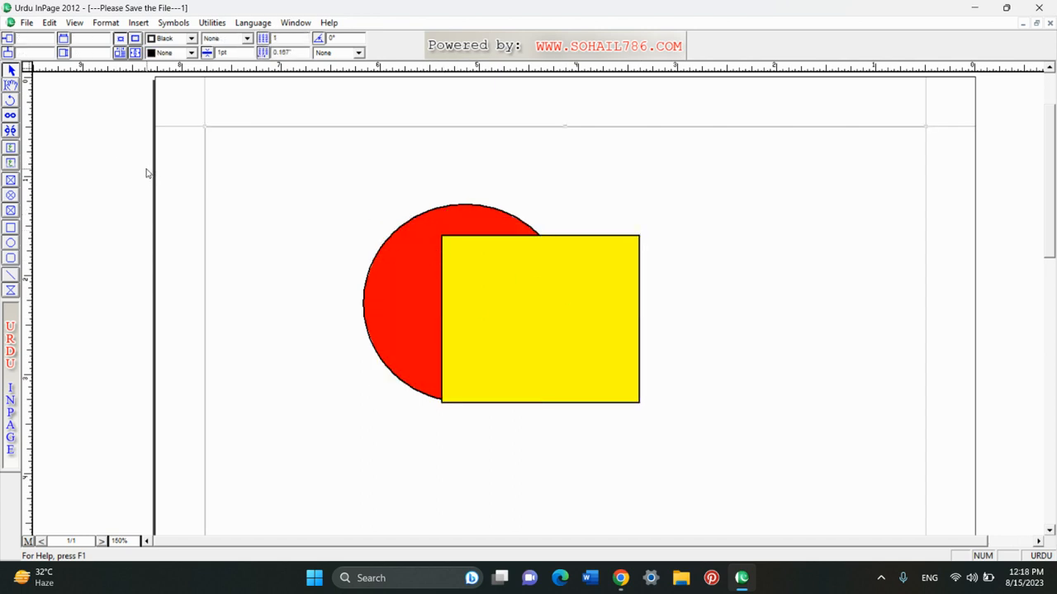
left_click(455, 302)
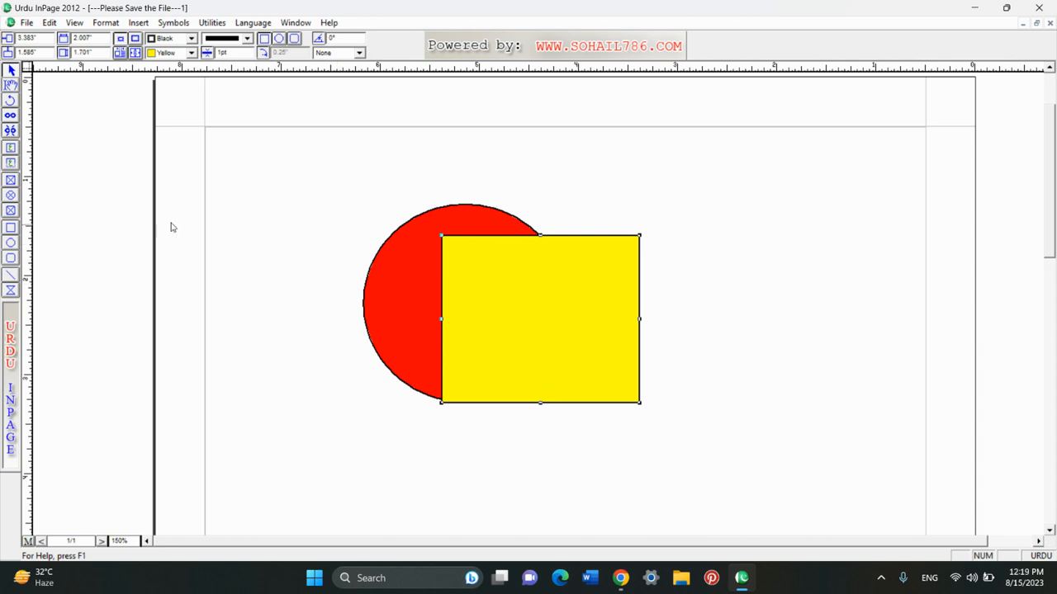
left_click_drag(514, 288, 743, 274)
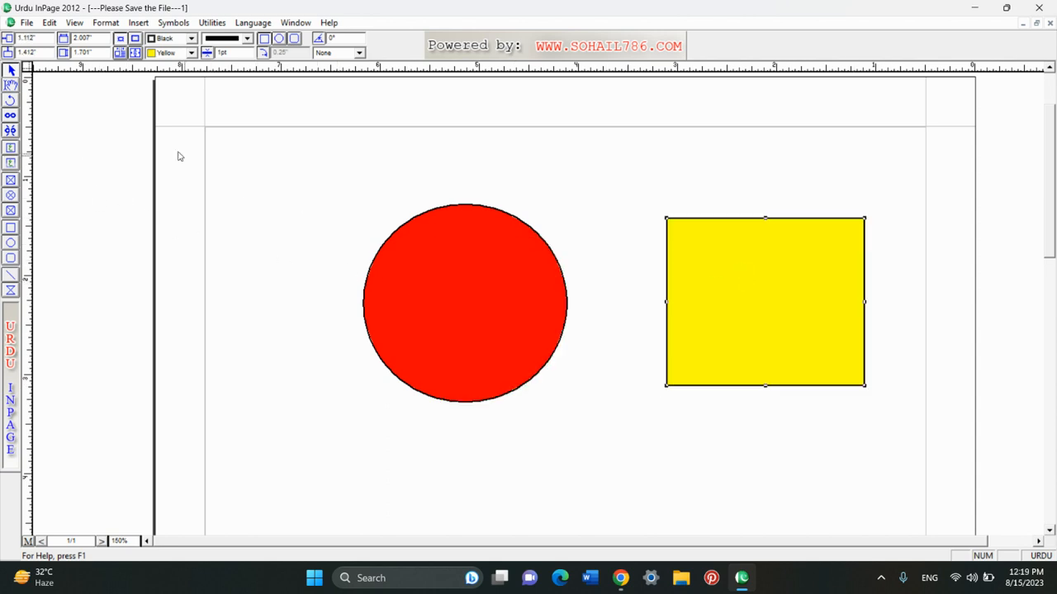
left_click_drag(73, 131, 637, 446)
left_click_drag(816, 338, 670, 354)
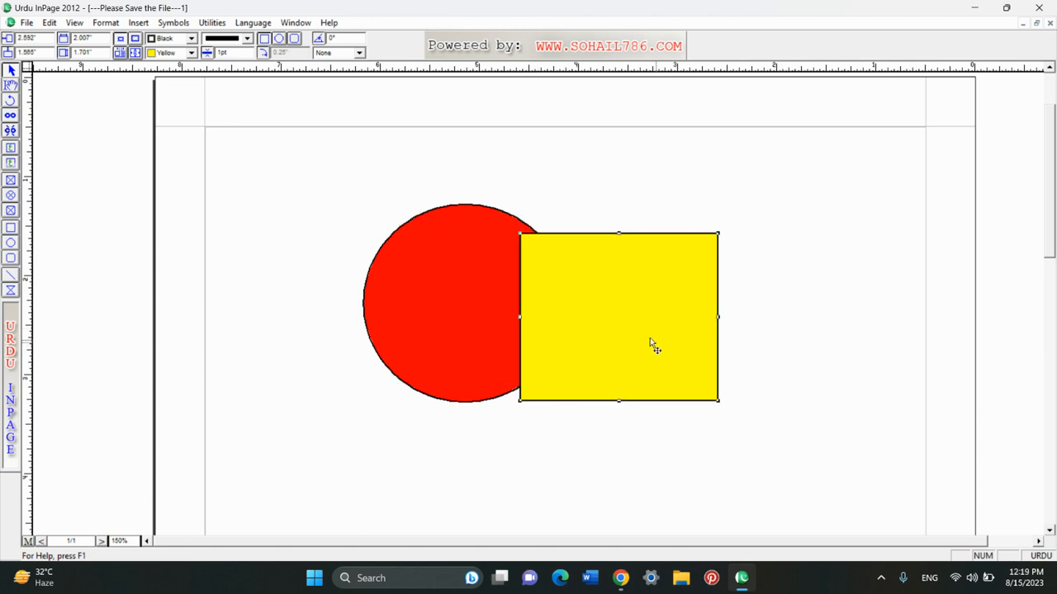
left_click_drag(667, 314, 856, 320)
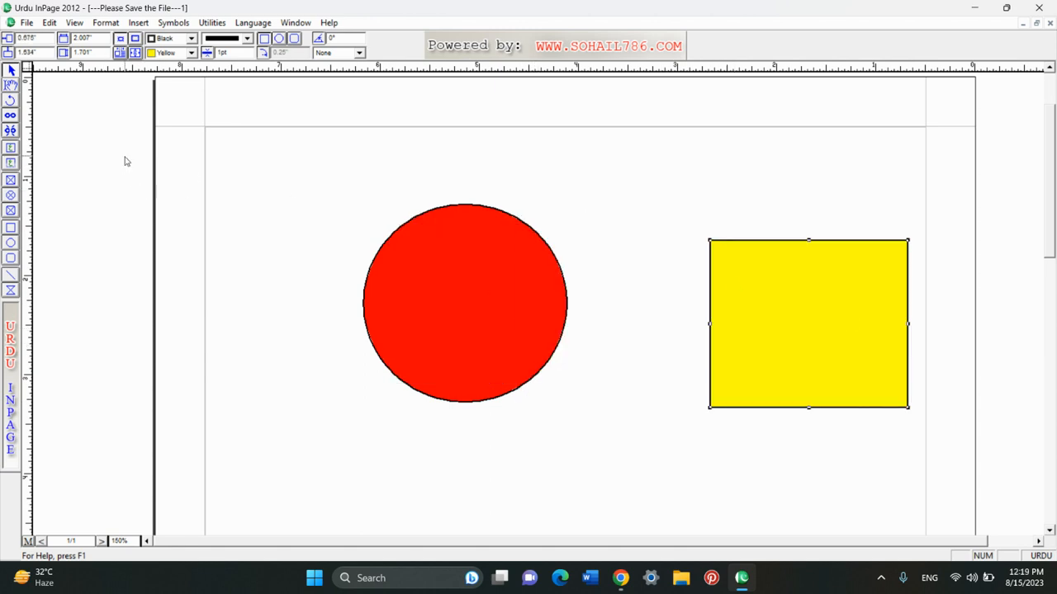
- Bring the red circle to the front and move the yellow rectangle back so it sits centred behind the circle
left_click_drag(124, 161, 659, 424)
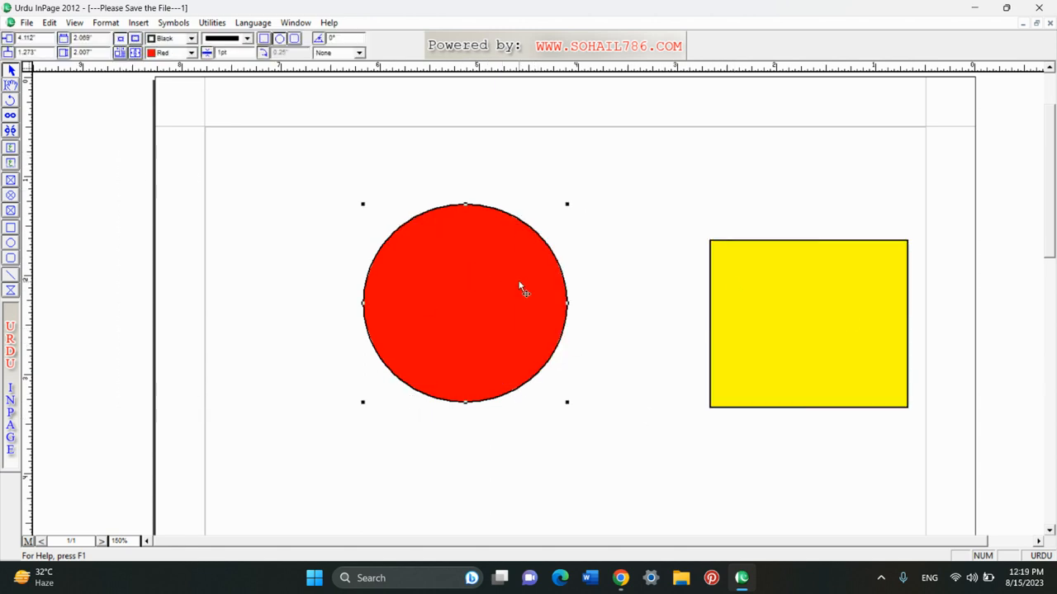
left_click(51, 23)
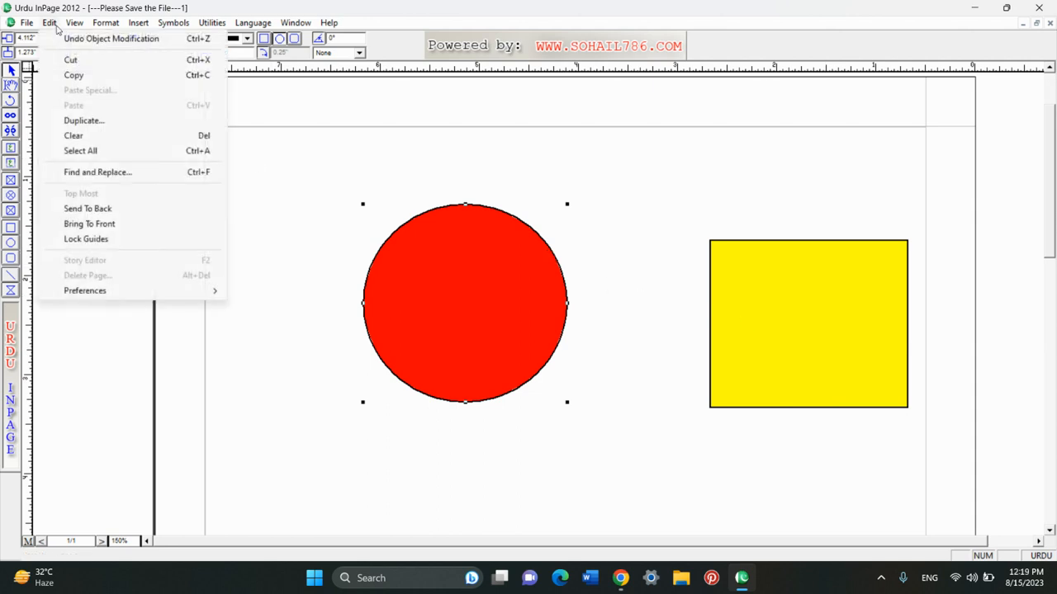
left_click(89, 224)
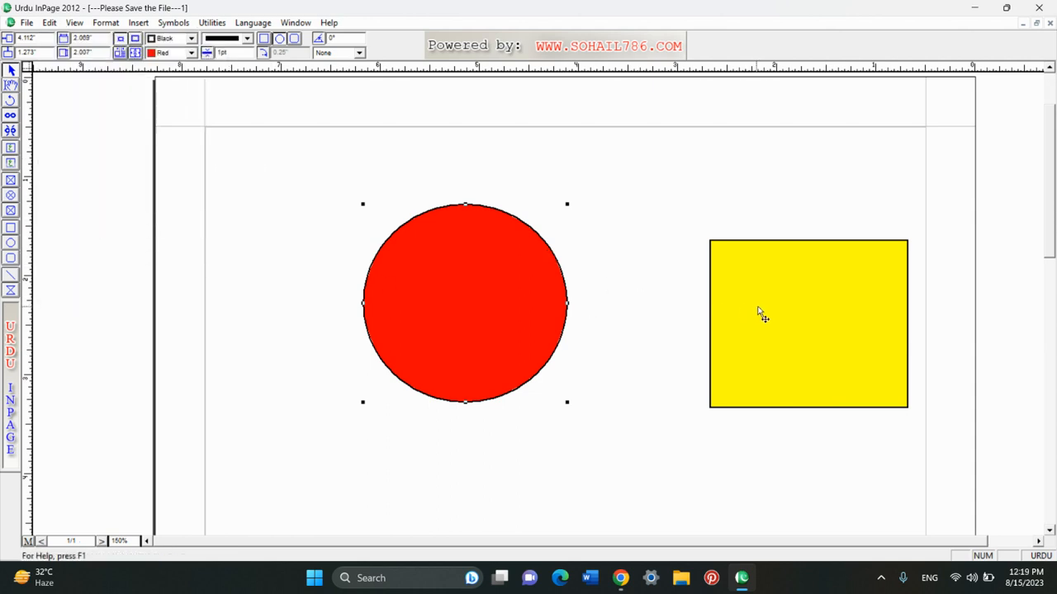
left_click_drag(760, 314, 422, 285)
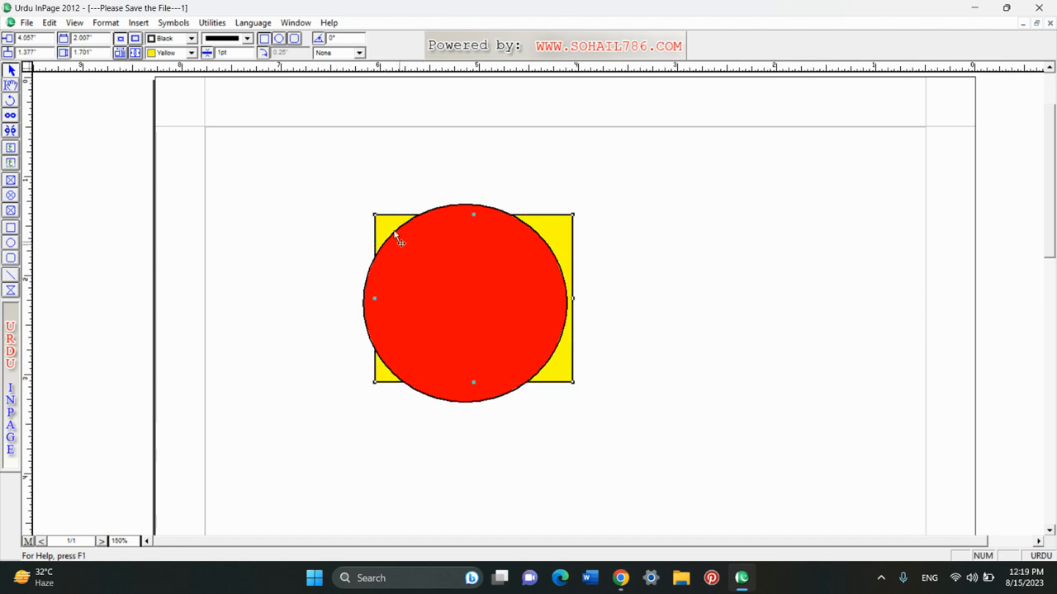
left_click_drag(393, 232, 384, 231)
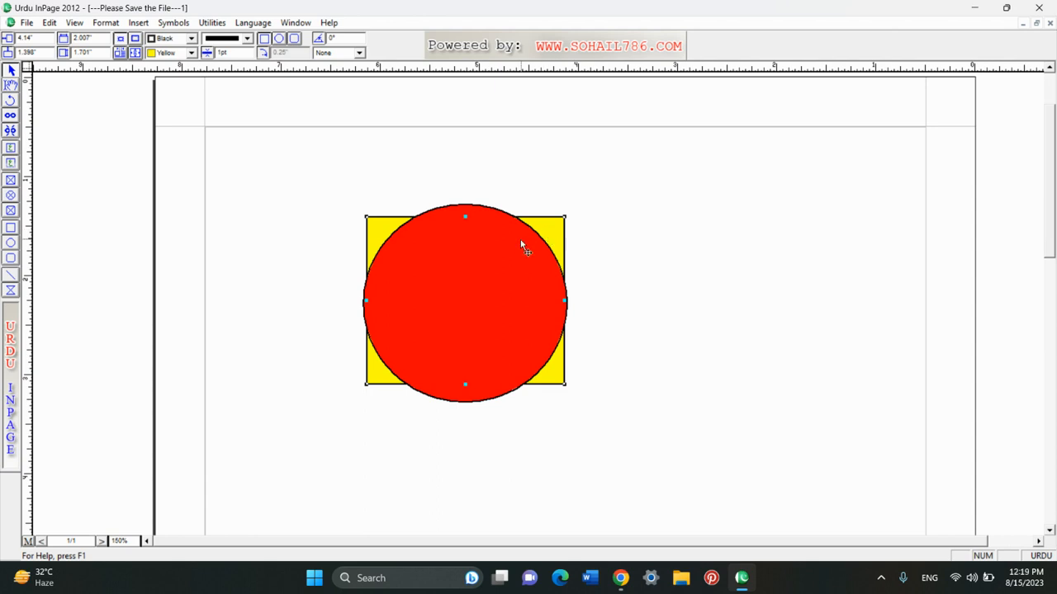
- Delete the yellow rectangle and the red circle from the page
key("Delete")
left_click(502, 280)
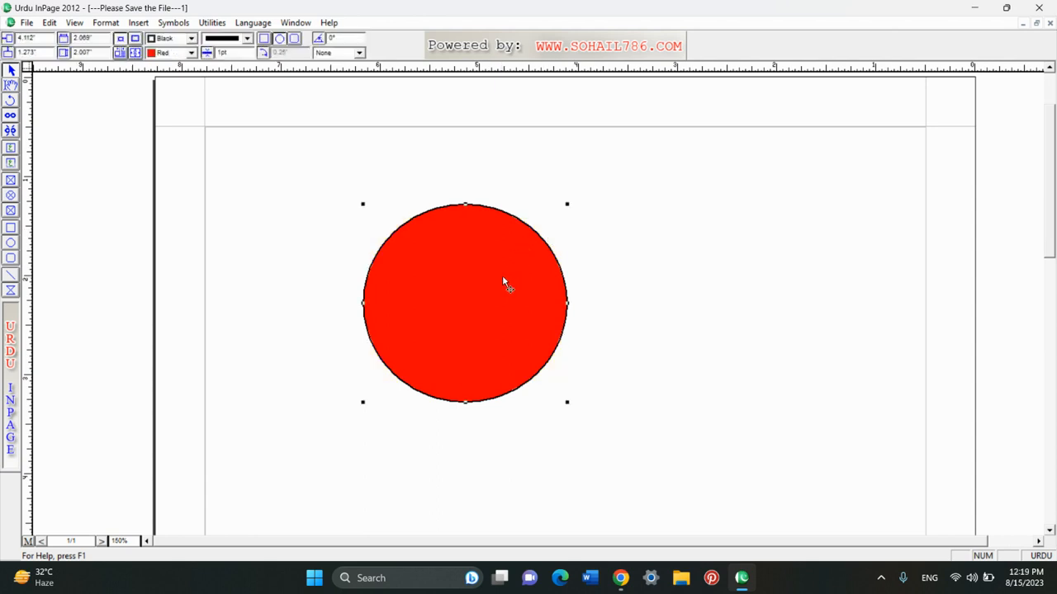
key("Delete")
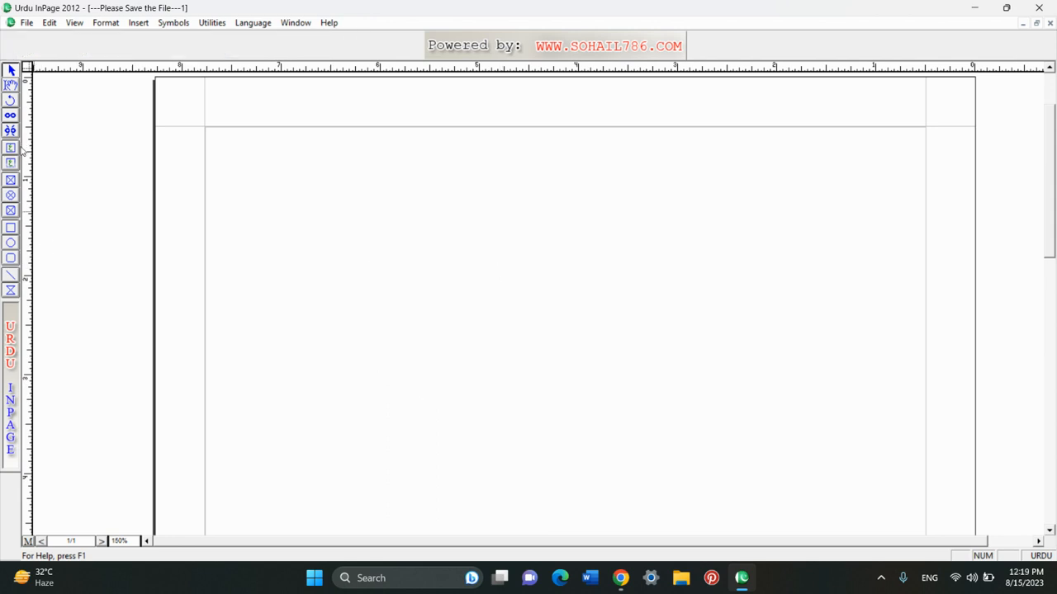
- Write the centred Urdu heading "دعائیں کب قبول ہوتں ہیں؟" on the first line of the page
left_click(9, 83)
left_click(530, 228)
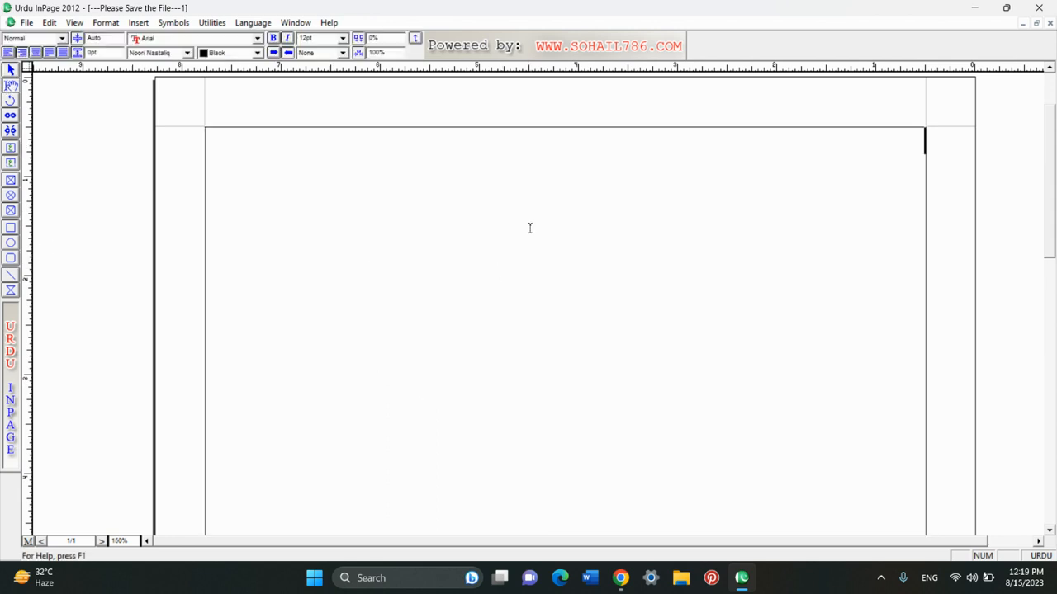
key("ctrl+shift+c")
type("و")
type("عا")
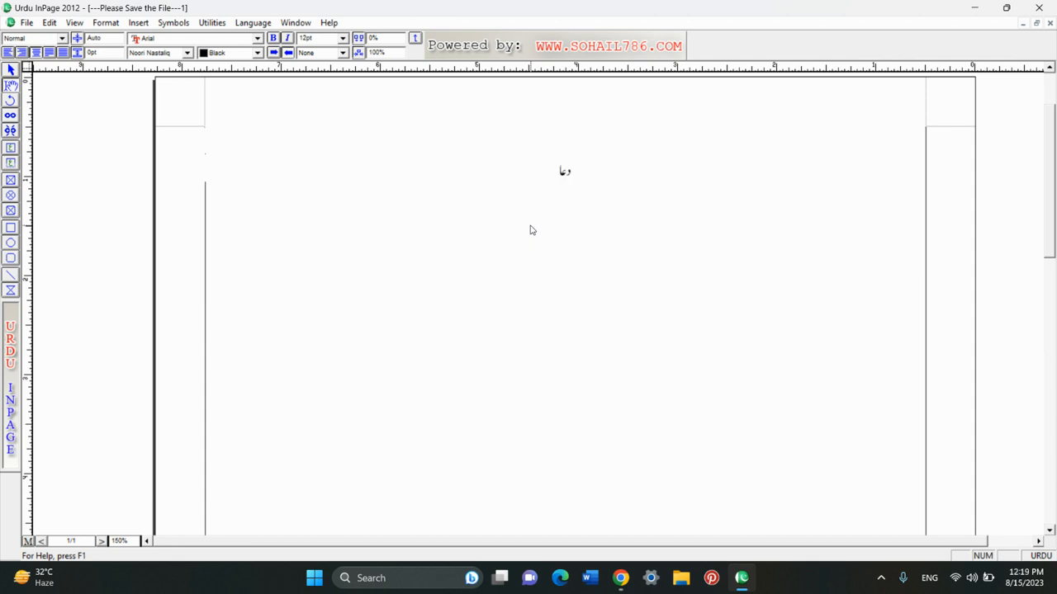
type("ئیں کب قبول ہوی")
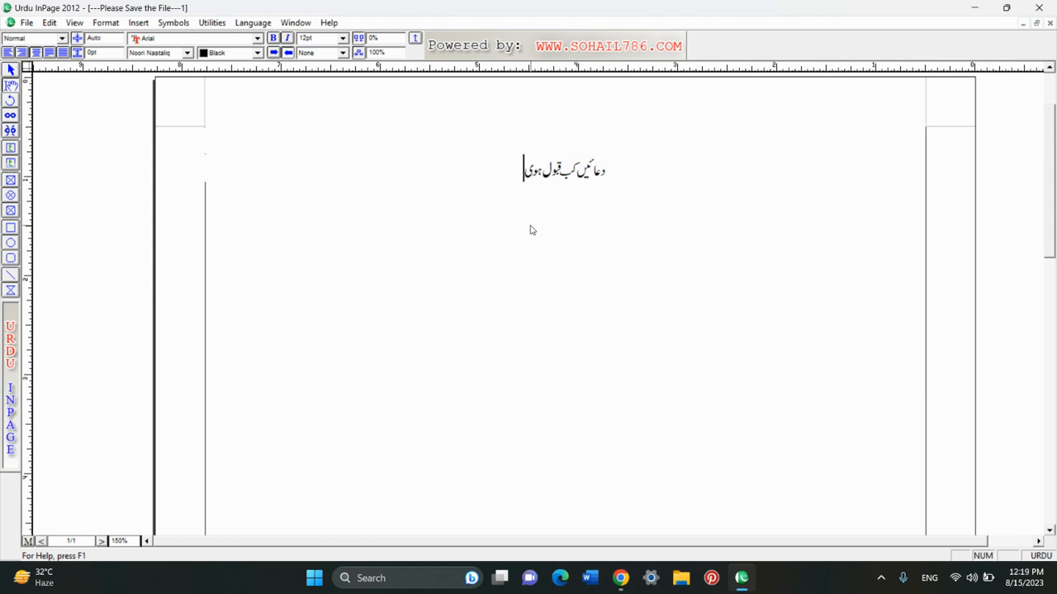
key("BackSpace")
type("تی")
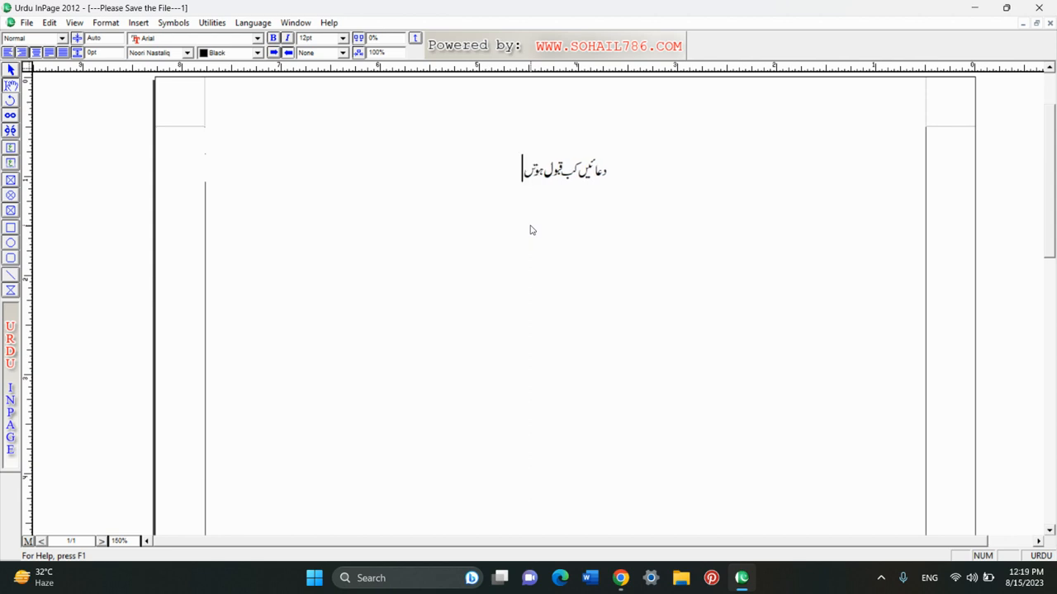
type(" ہیں")
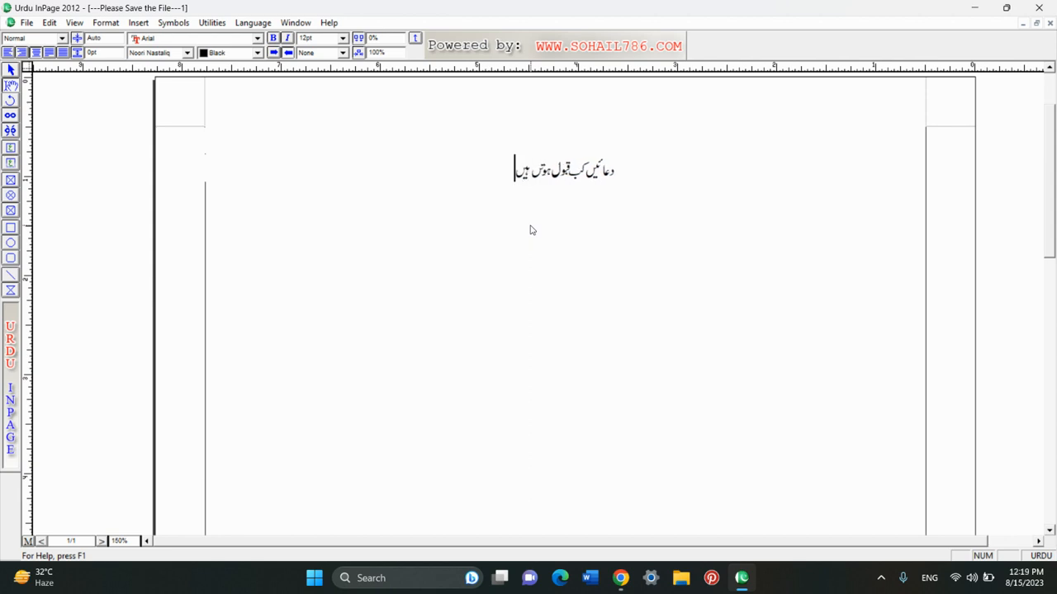
type("؟")
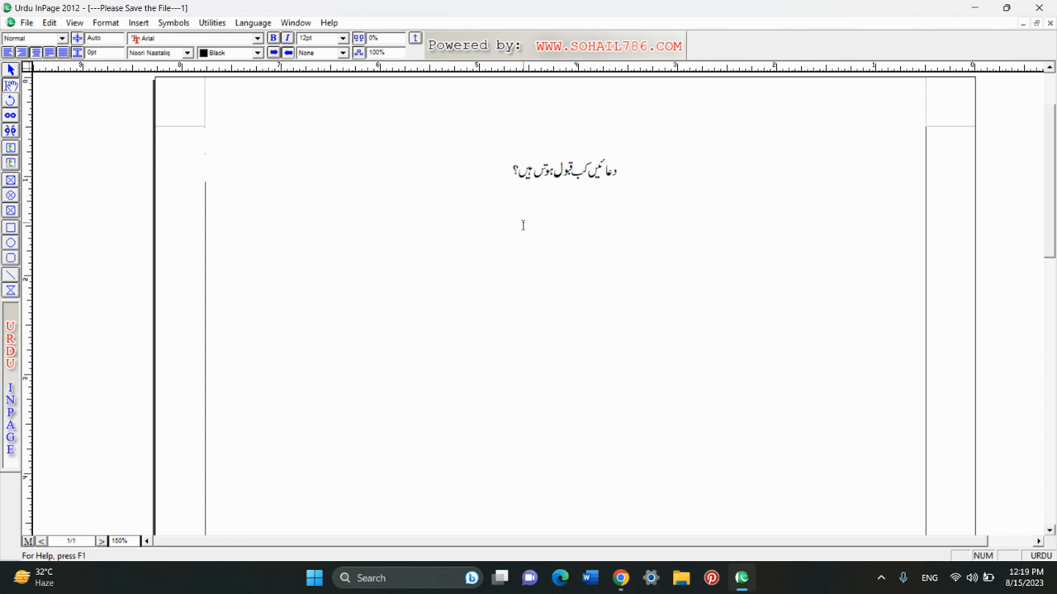
- Correct the misspelled verb before "ہیں" in the heading to "ہوتی"
left_click(543, 169)
type("ں")
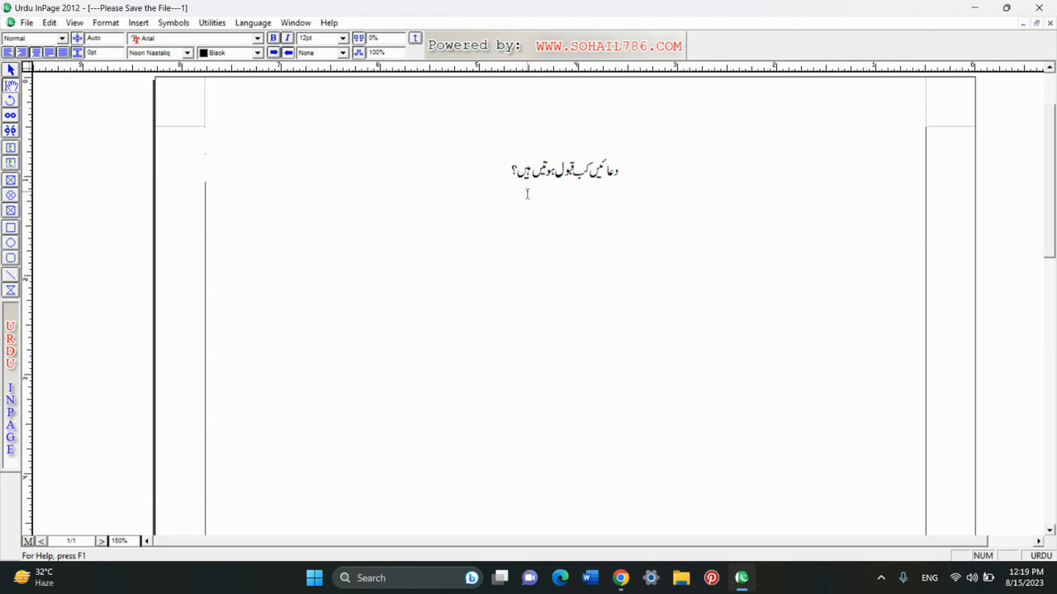
left_click(503, 171)
left_click(533, 172)
key("BackSpace")
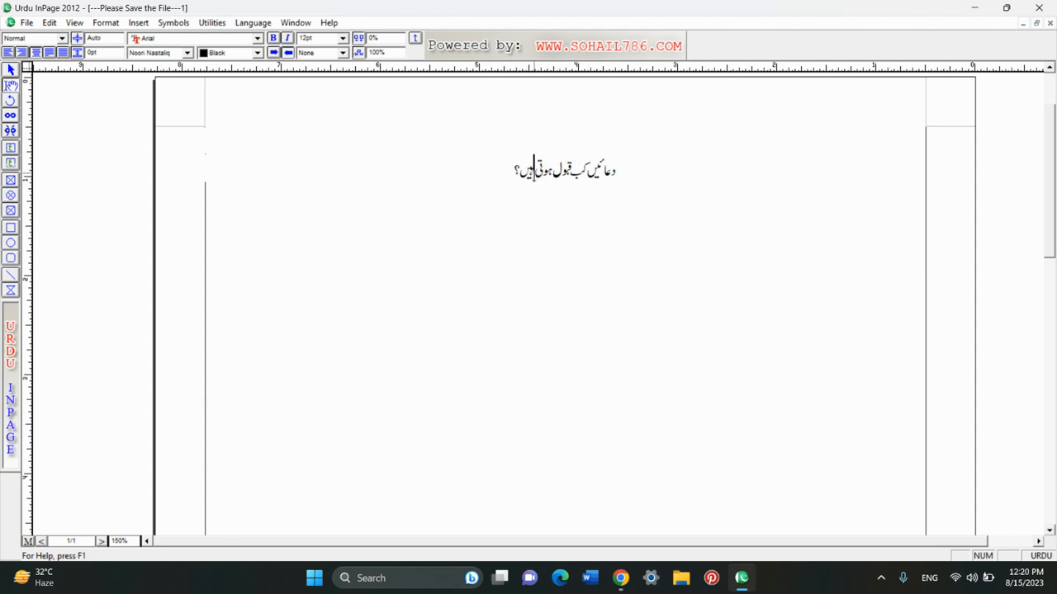
- Enlarge the whole Urdu heading to 30 pt and deselect it
left_click(496, 171)
left_click_drag(496, 172, 653, 191)
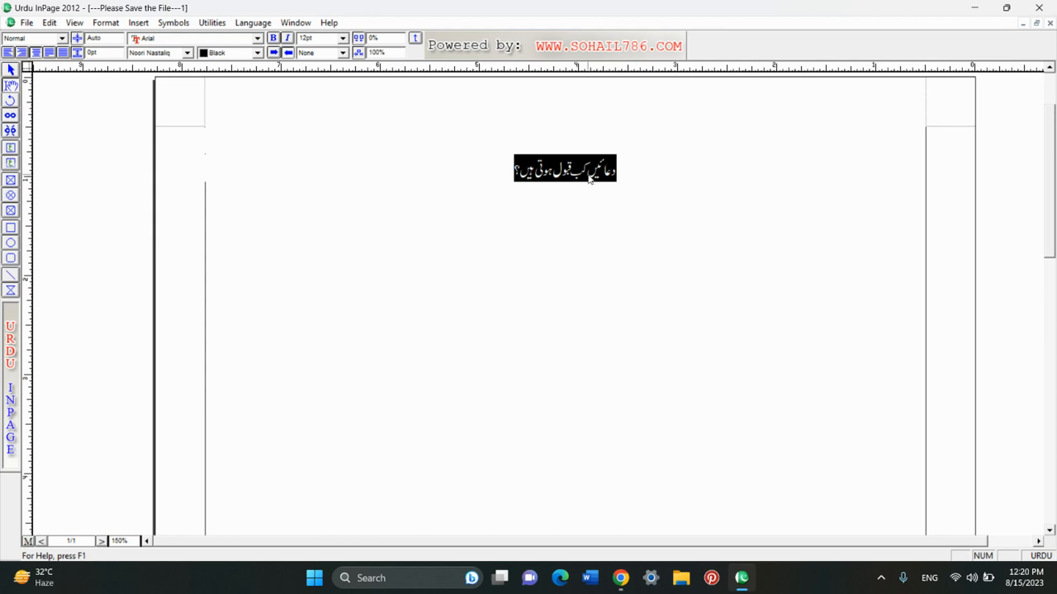
key("F12")
key("F12")
key("F12")
key("F12")
key("F12")
key("F12")
key("F12")
key("F12")
key("F12")
key("F12")
key("F12")
key("F12")
key("F12")
key("F12")
key("F12")
key("F12")
key("F12")
key("F12")
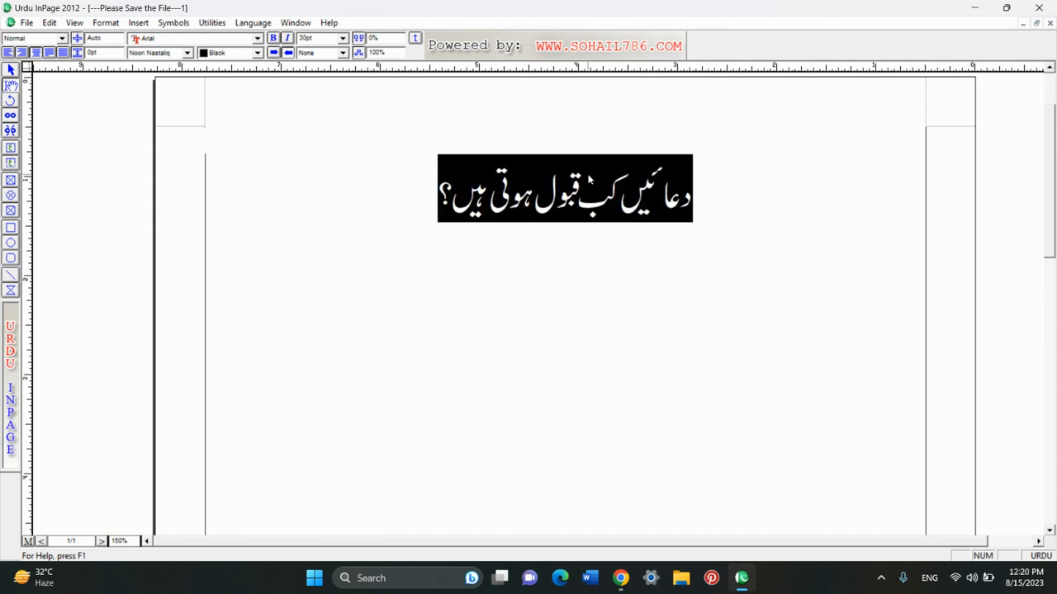
left_click(431, 195)
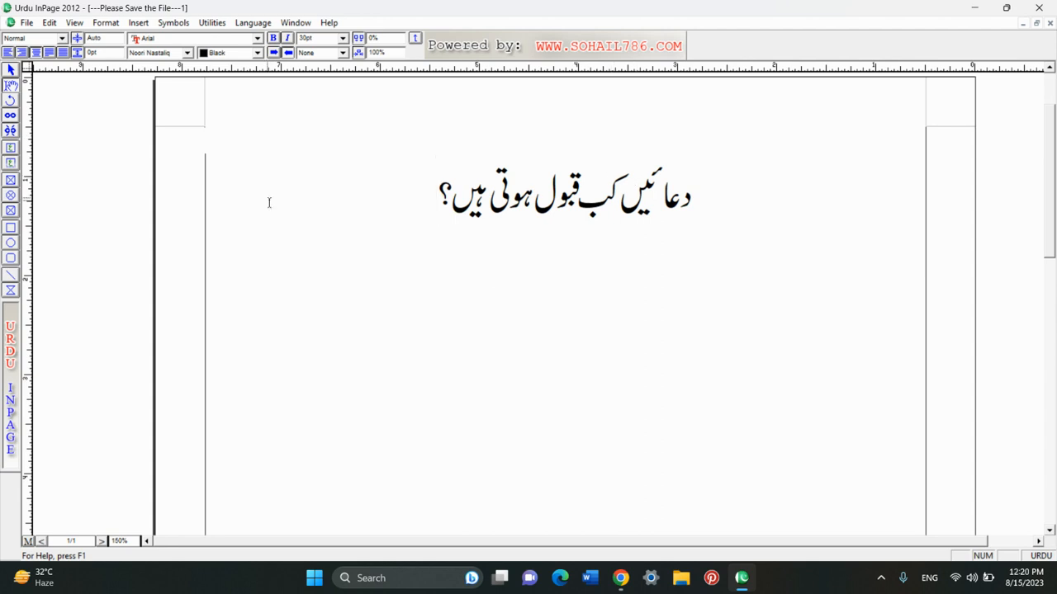
- Draw a rounded rectangle about 2.8 by 0.58 inches around the heading and fill it with yellow
left_click(11, 258)
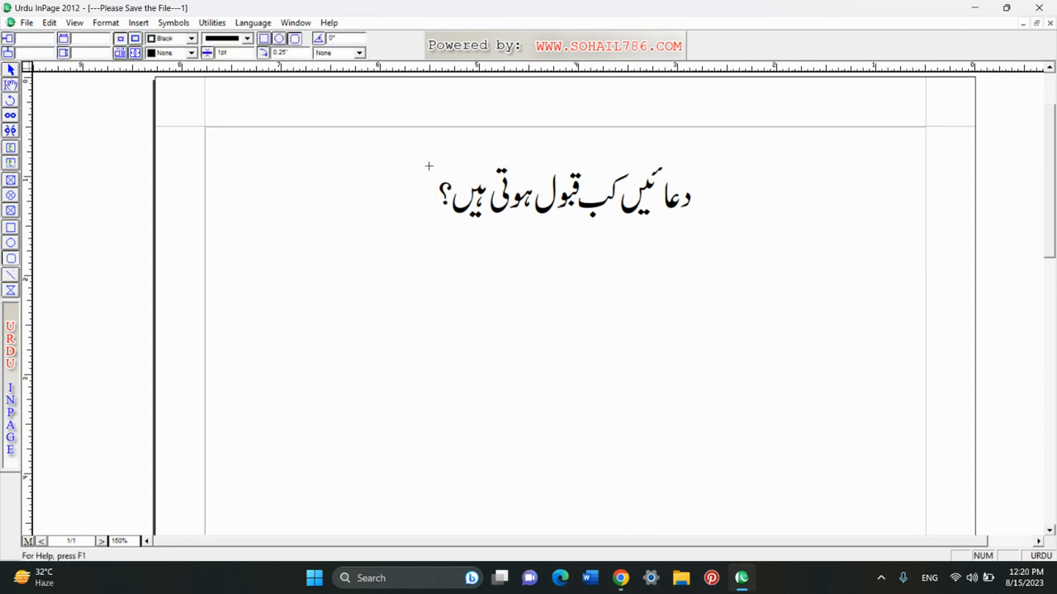
mouse_move(425, 163)
left_mouse_down()
mouse_move(451, 195)
mouse_move(714, 225)
mouse_move(704, 221)
left_mouse_up()
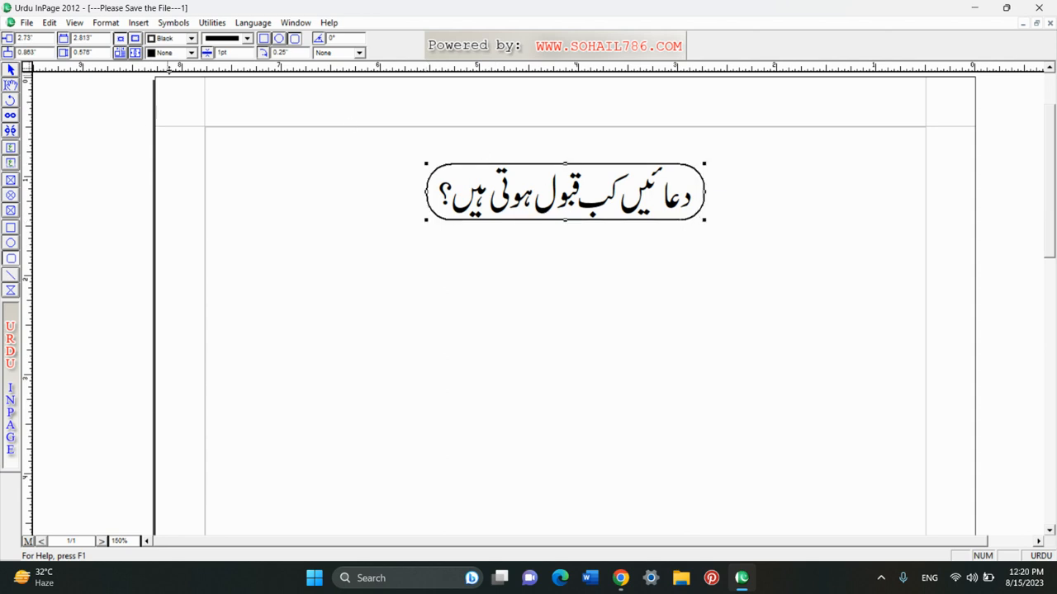
left_click(169, 53)
scroll(168, 79, "down", 2)
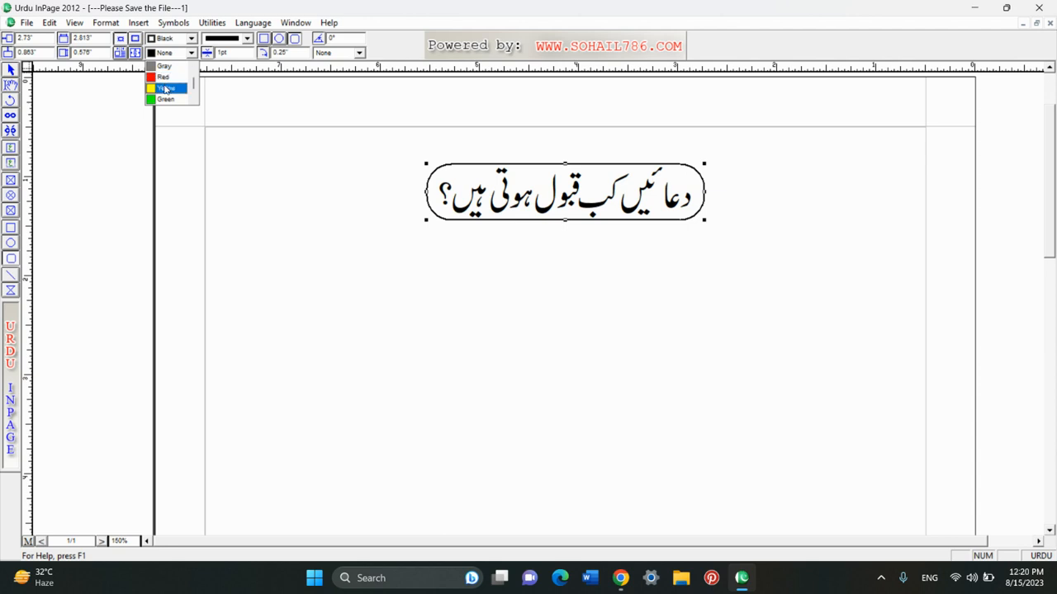
left_click(166, 88)
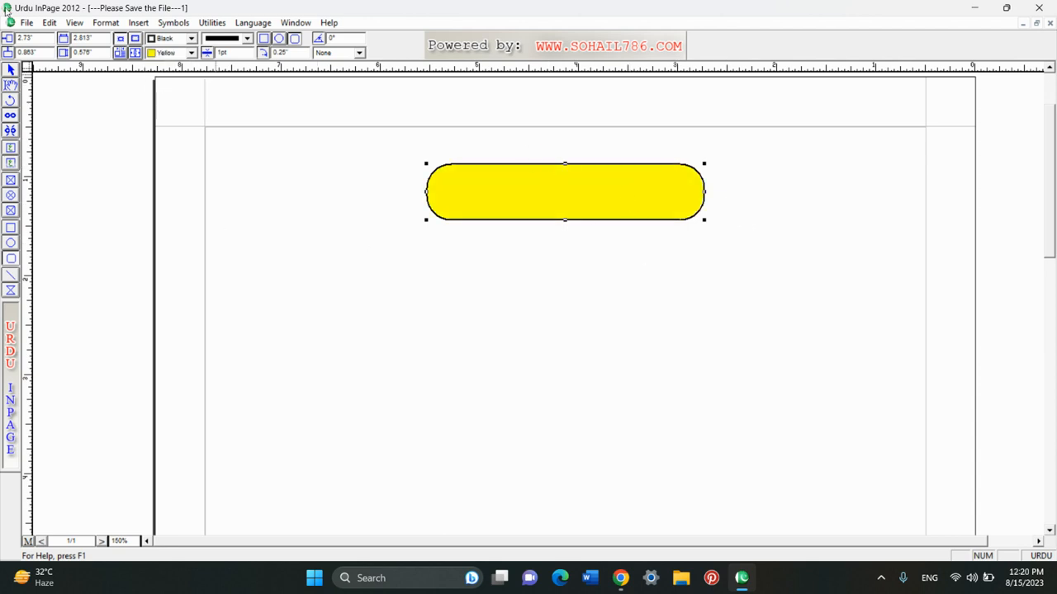
- Send the yellow rounded rectangle behind the heading text and deselect it
left_click(50, 24)
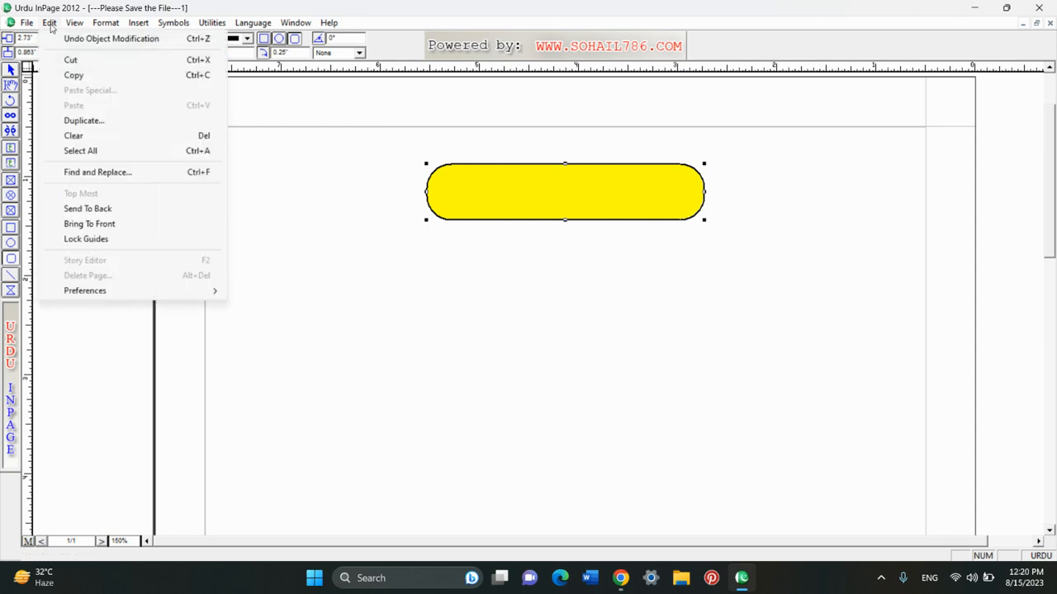
left_click(91, 209)
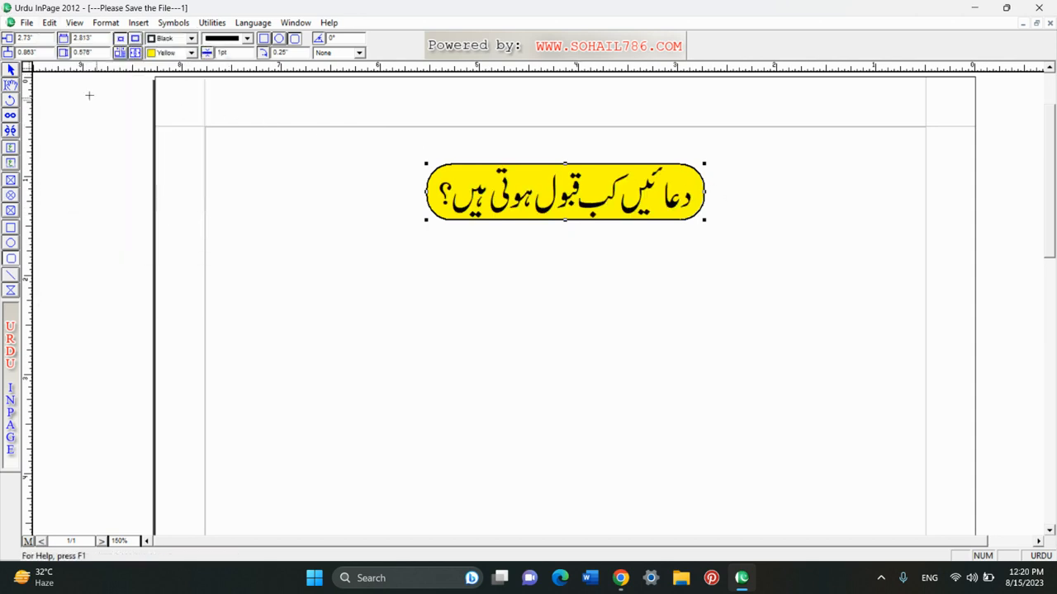
left_click(10, 71)
left_click(59, 144)
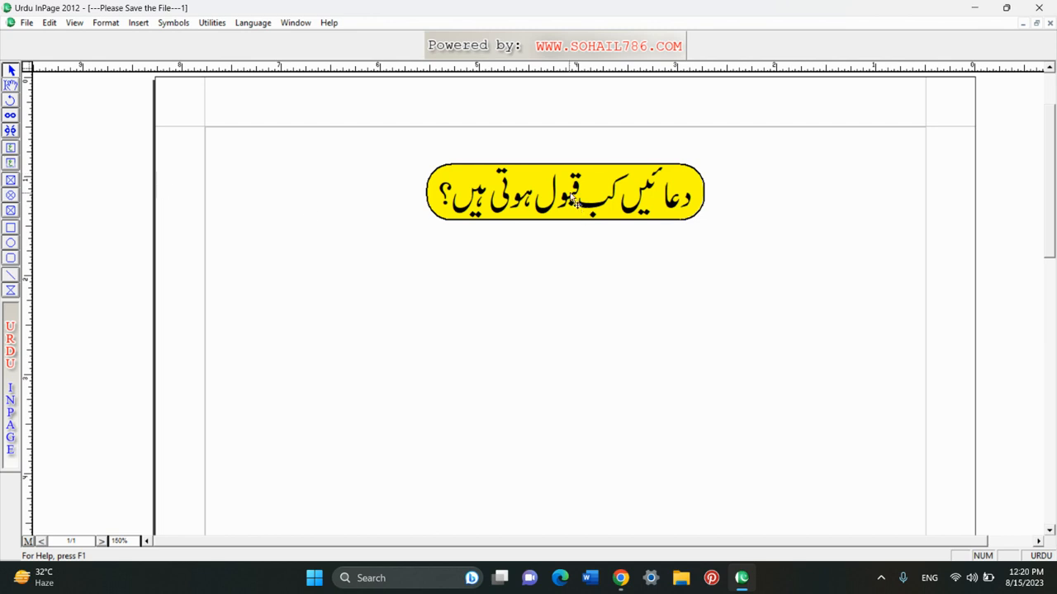
- Delete the yellow rounded rectangle behind the Urdu heading, undo the deletion, and deselect the shape
left_click(463, 172)
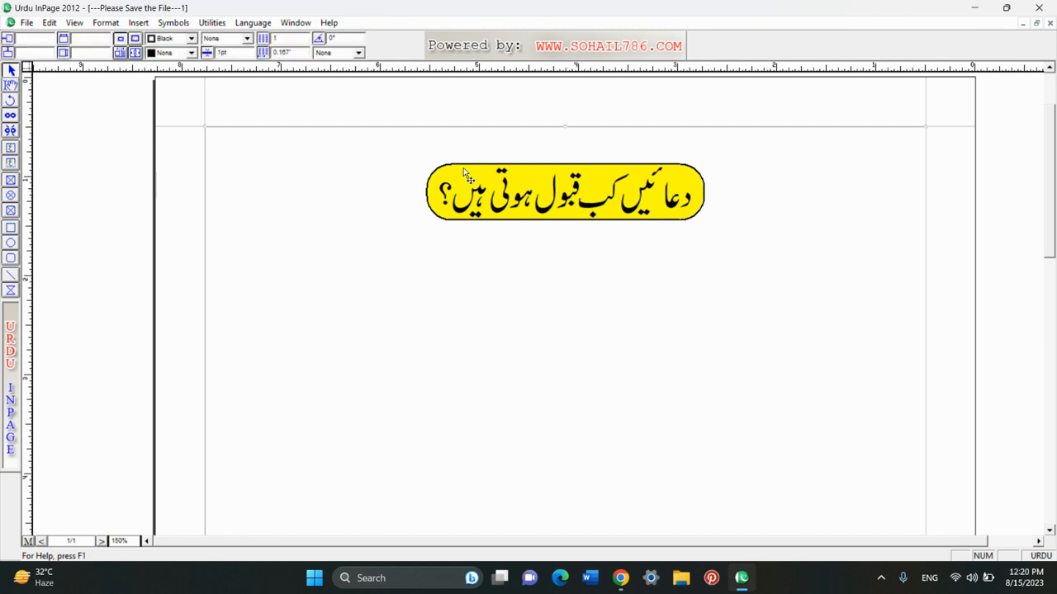
left_click_drag(101, 153, 892, 285)
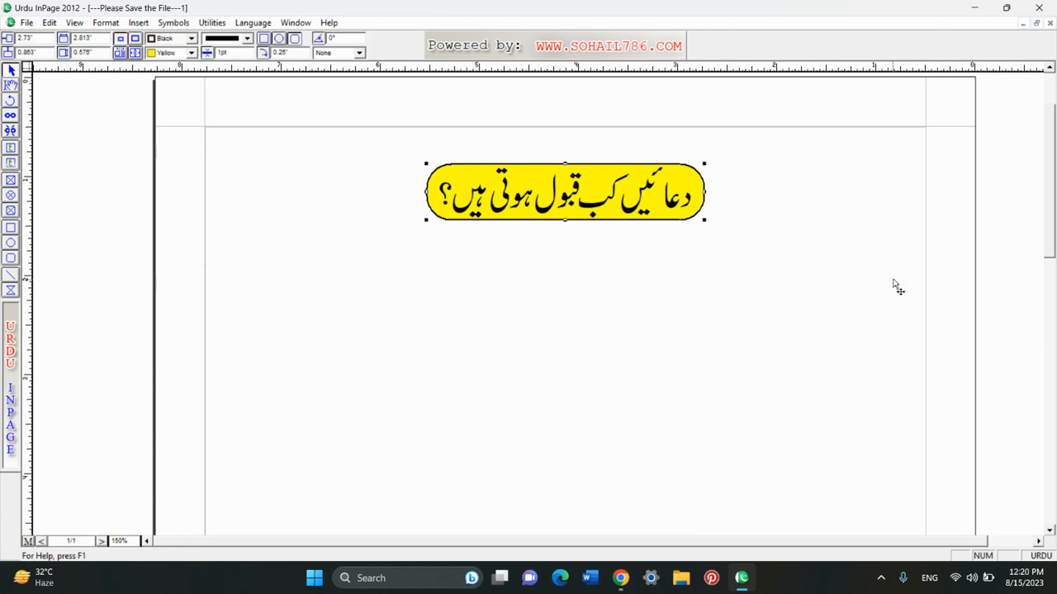
key("Delete")
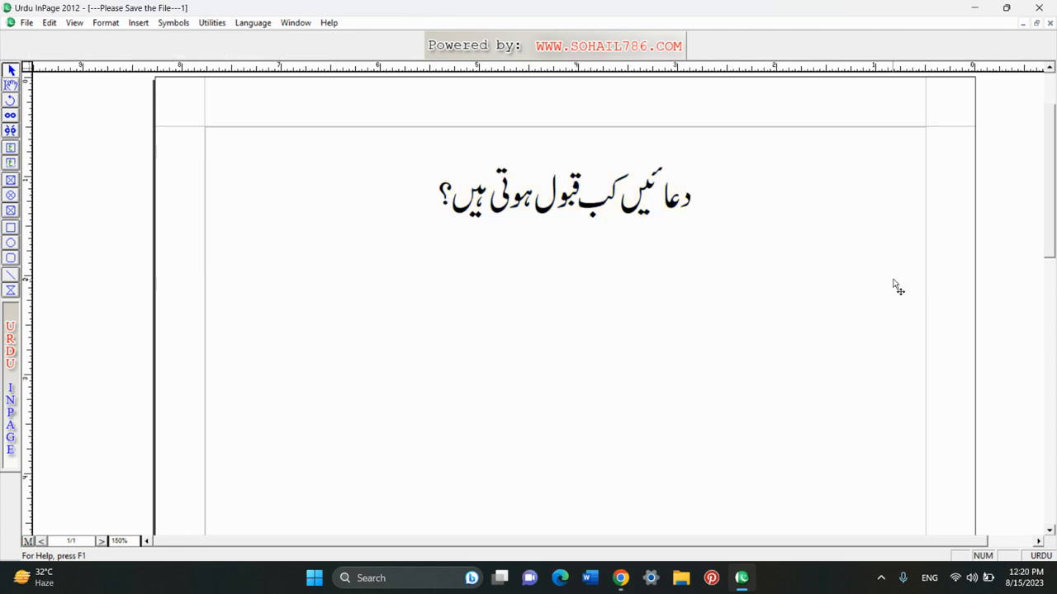
key("ctrl+z")
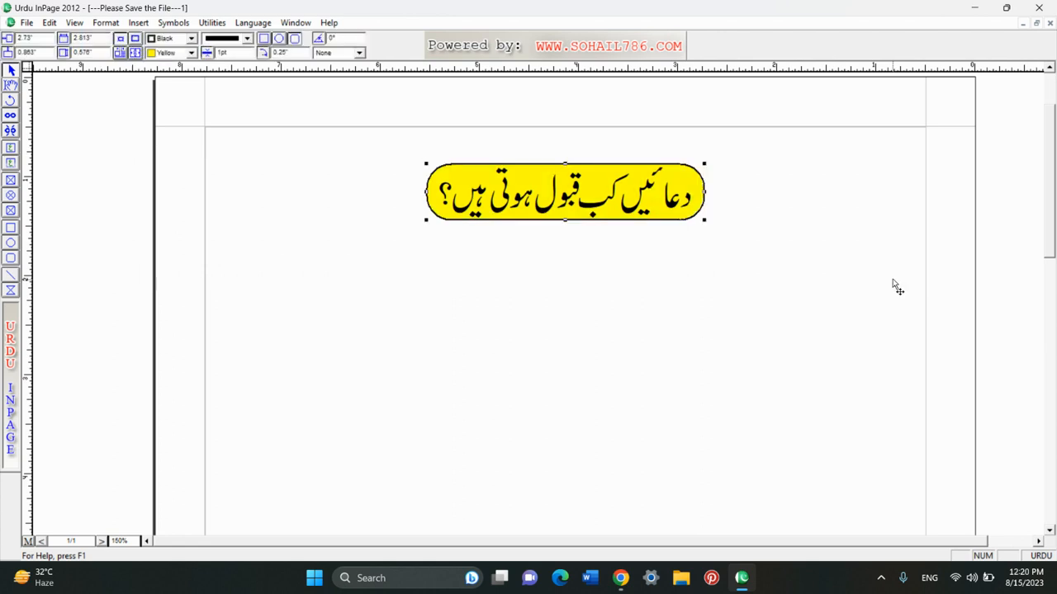
left_click(140, 176)
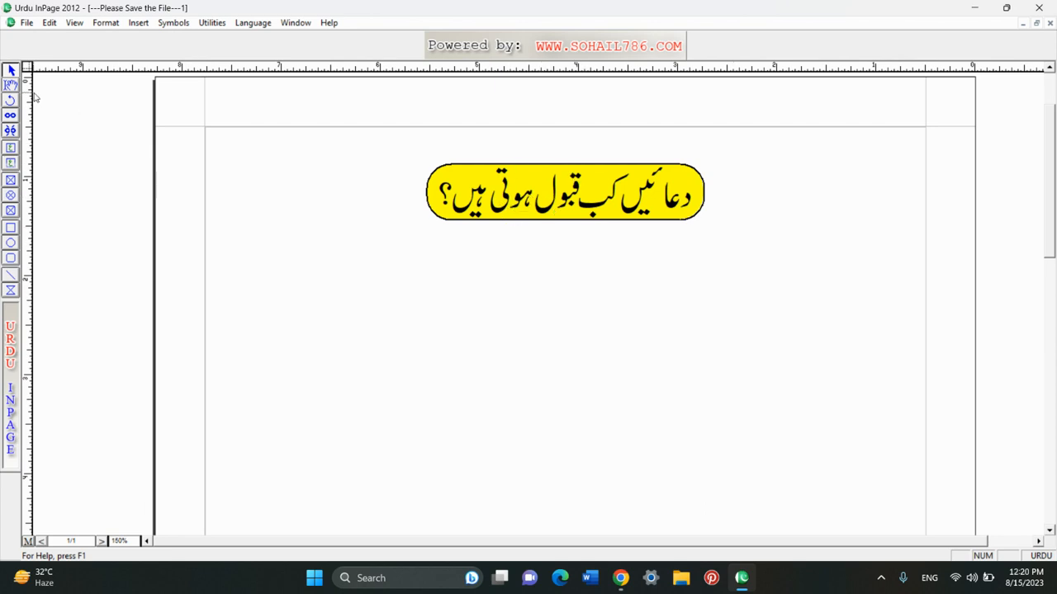
- Switch between text editing and object selection to compare how the heading and its yellow shape are displayed
left_click(9, 85)
left_click(892, 260)
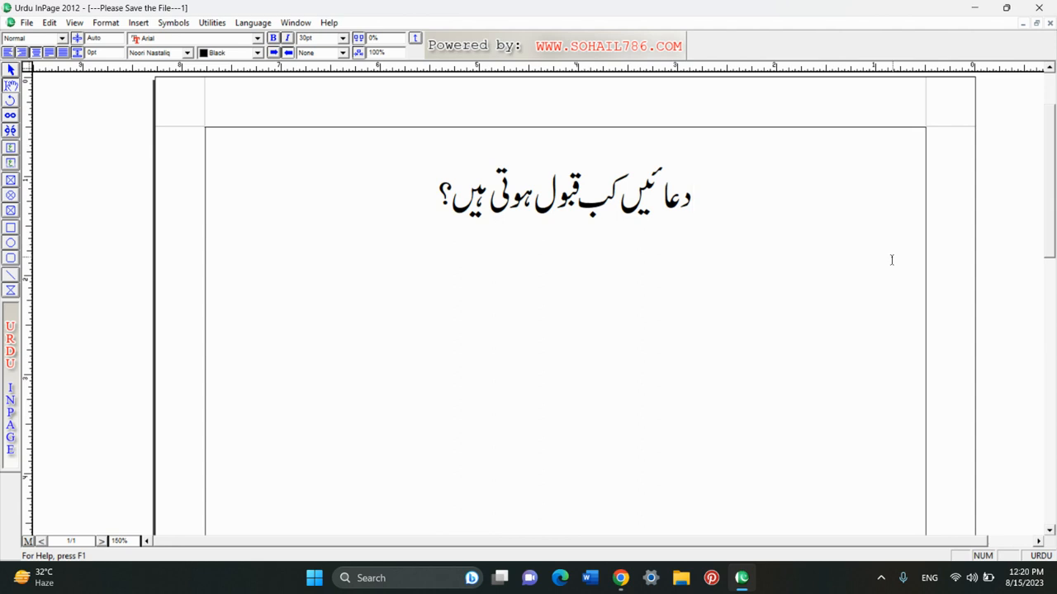
key("Return")
key("Return")
left_click(10, 71)
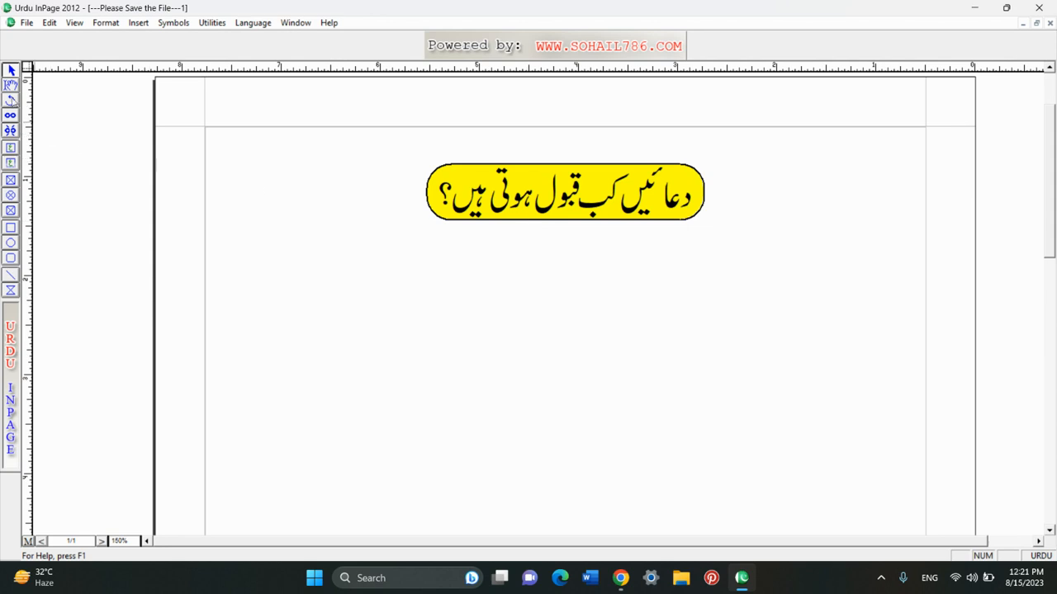
left_click(9, 87)
left_click(298, 206)
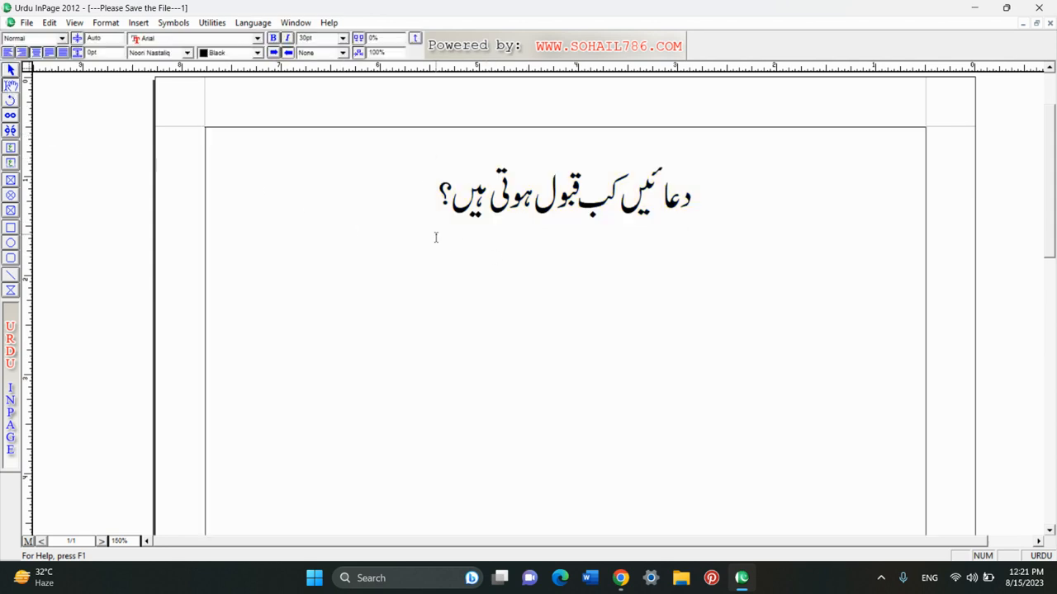
left_click(10, 71)
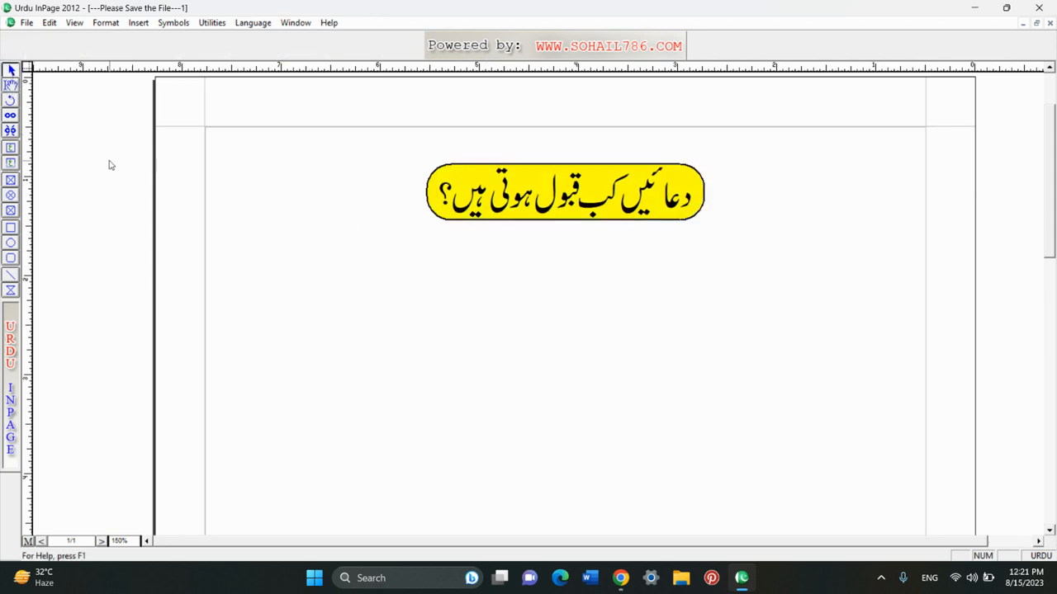
left_click(882, 311)
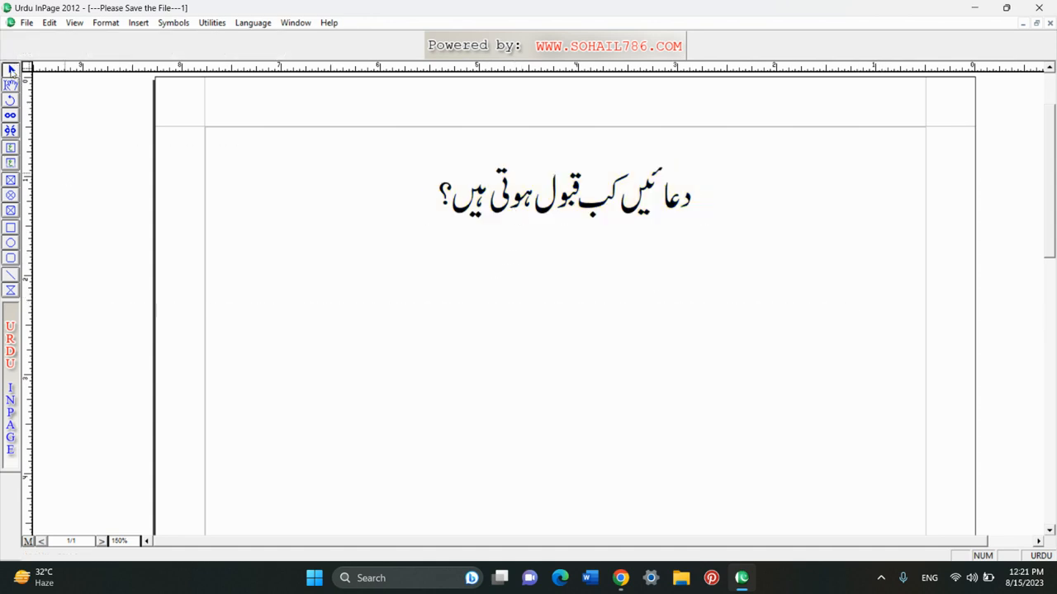
- Close the unsaved heading document without saving it and look through the Edit commands for the remaining document
left_click(1051, 25)
left_click(549, 317)
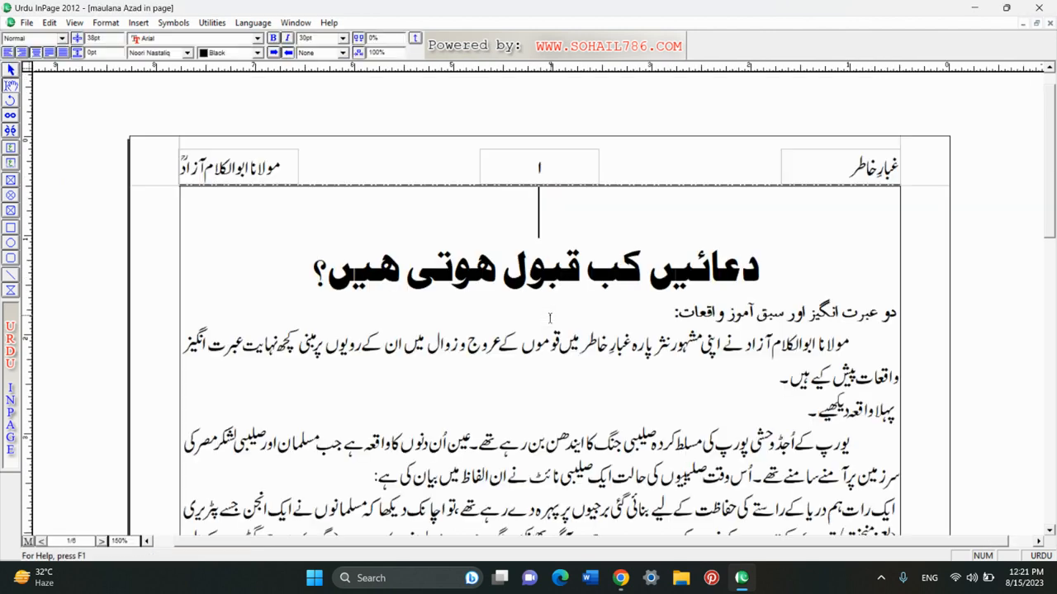
left_click(50, 23)
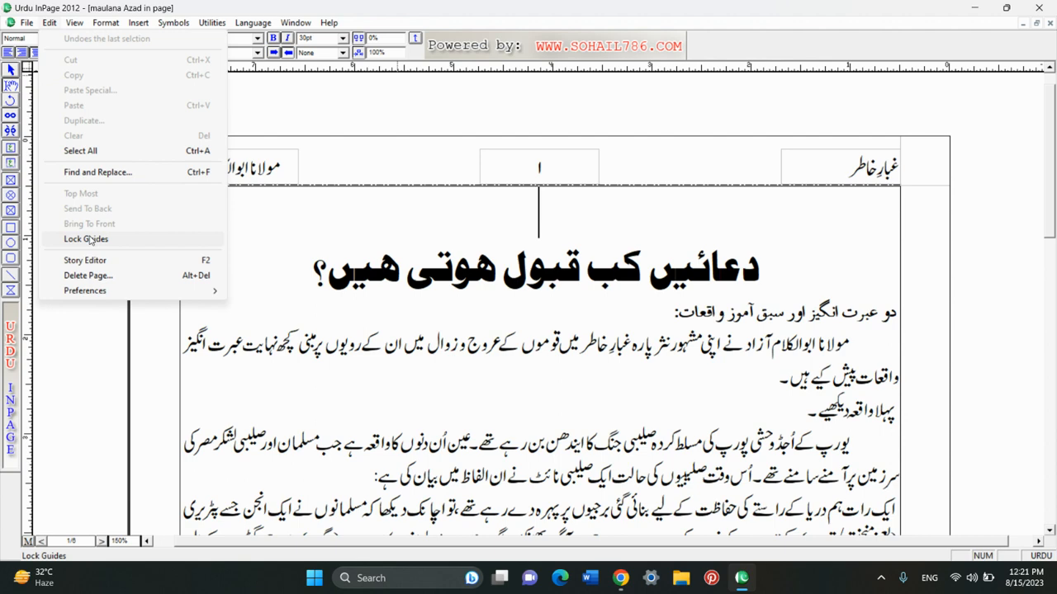
left_click(379, 100)
- Move the dashed header line slightly down on the master page and return to the document page
left_click(11, 70)
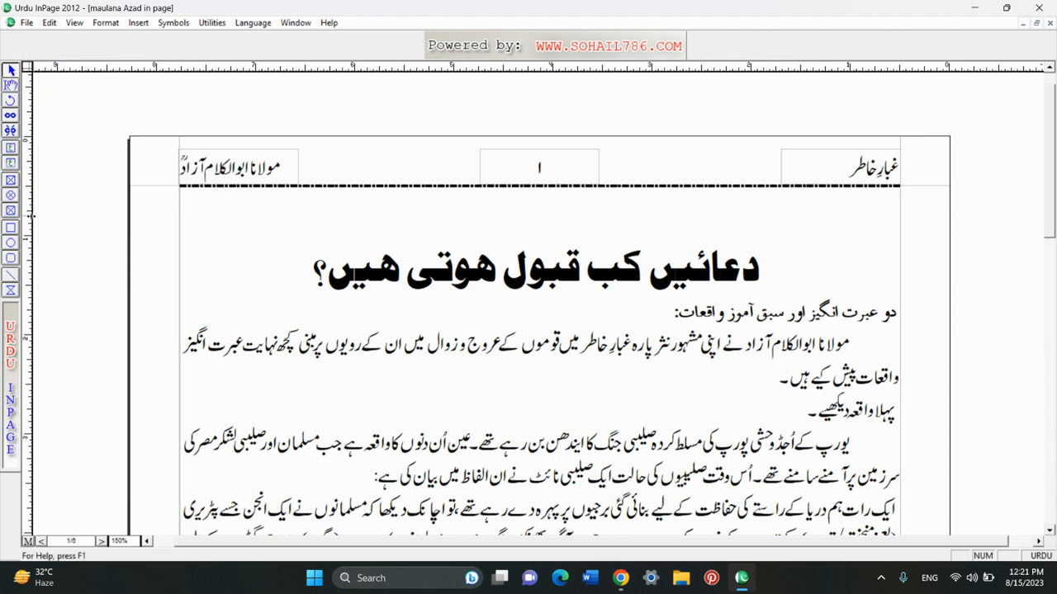
left_click(212, 229)
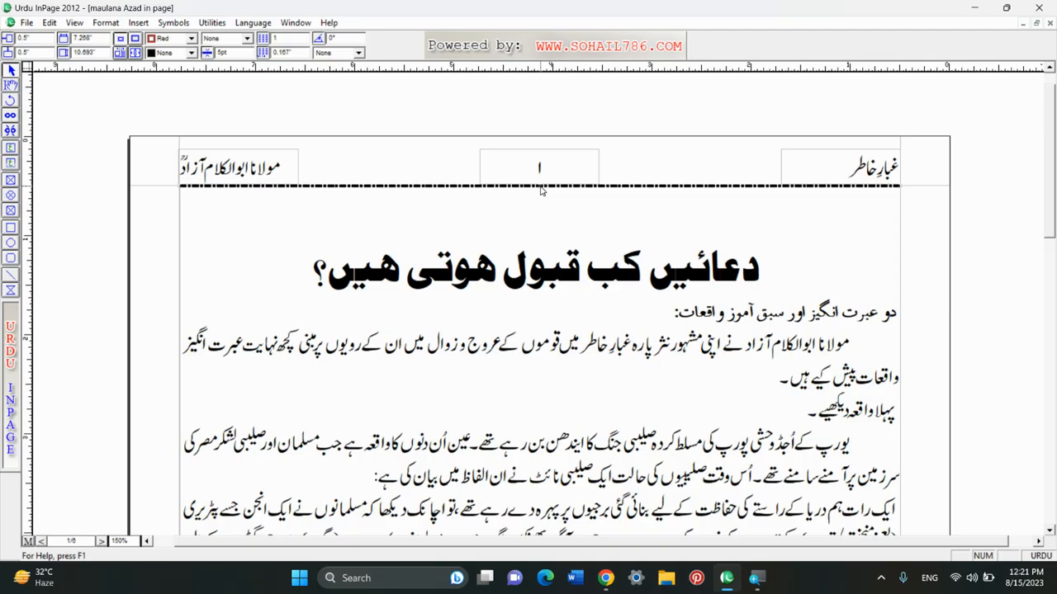
left_click(109, 196)
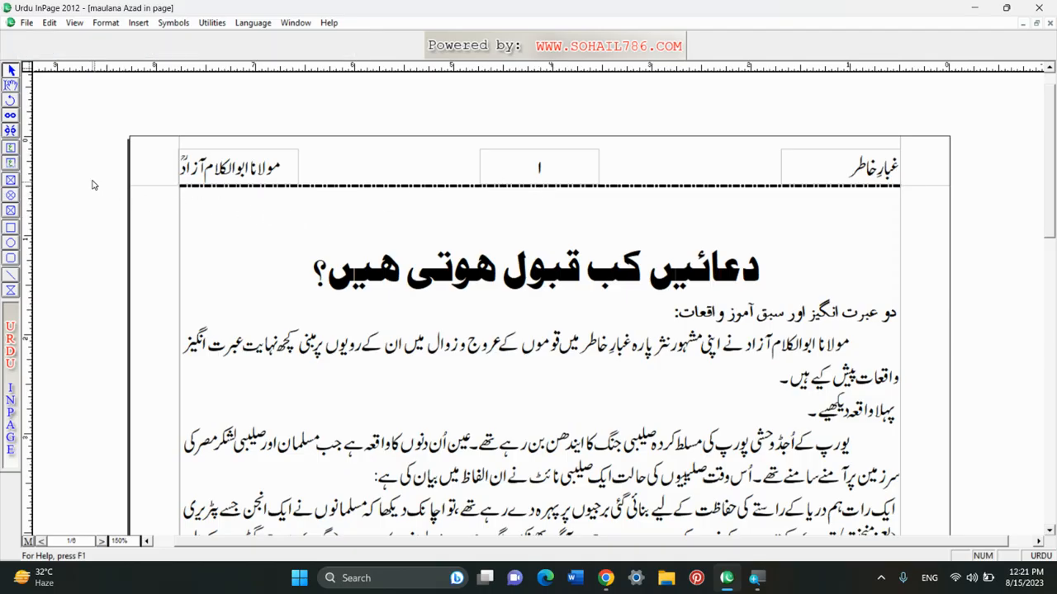
left_click(28, 542)
left_click(488, 187)
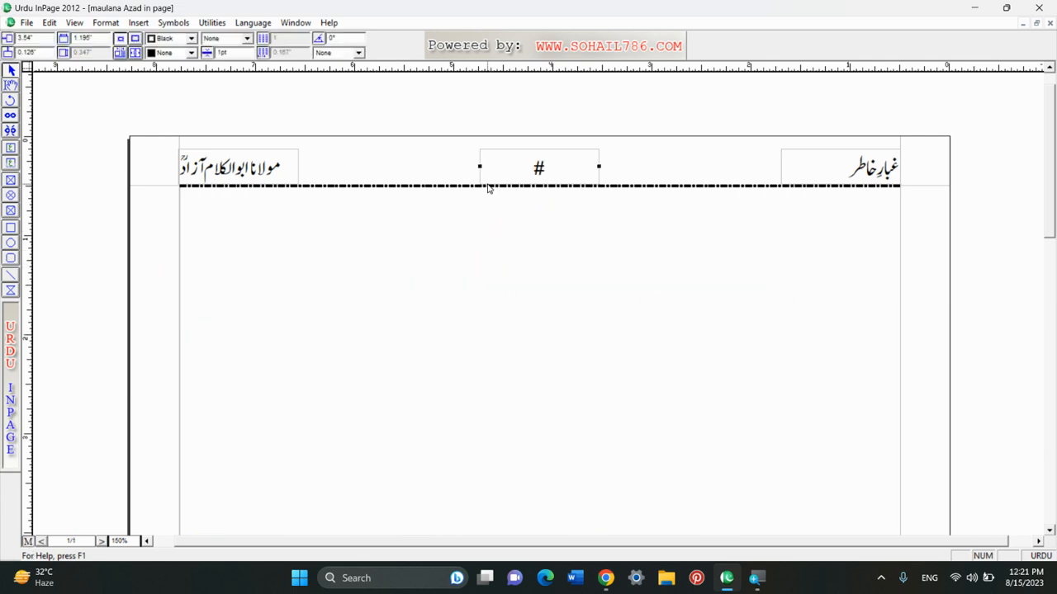
left_click(461, 189)
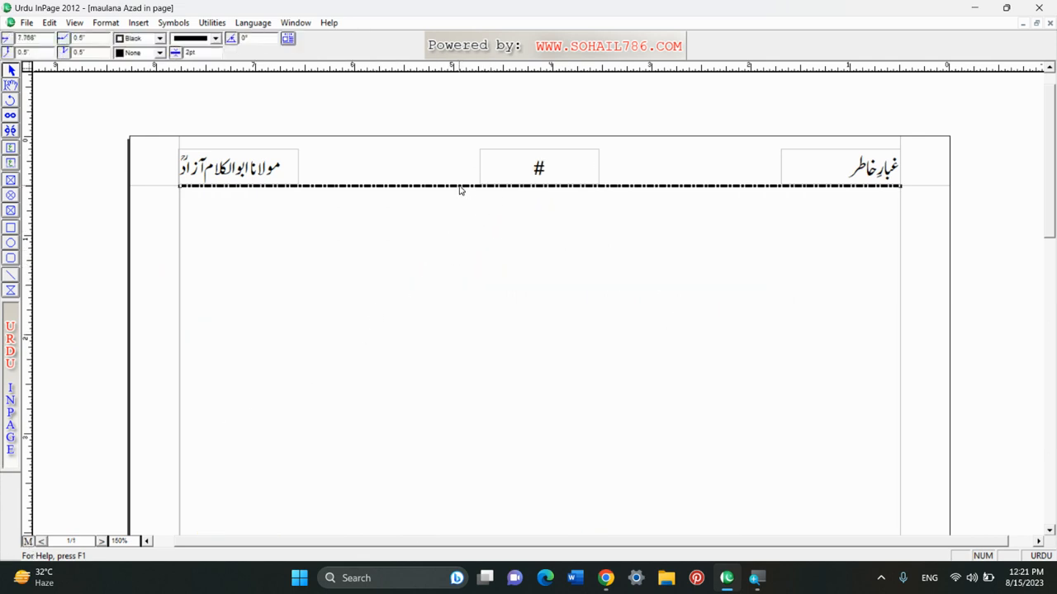
left_click_drag(461, 189, 446, 193)
left_click(124, 299)
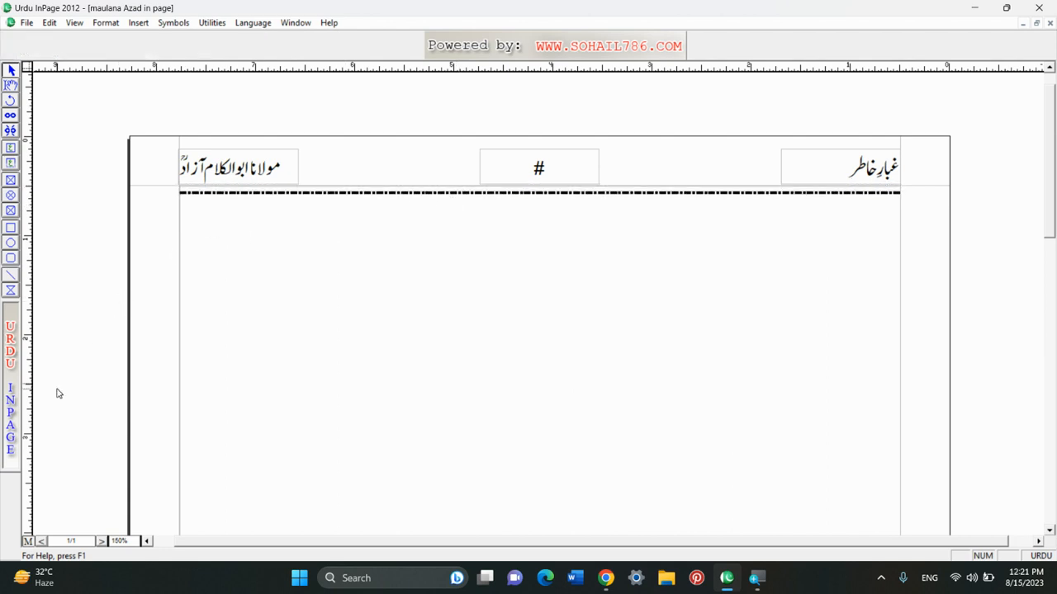
left_click(29, 541)
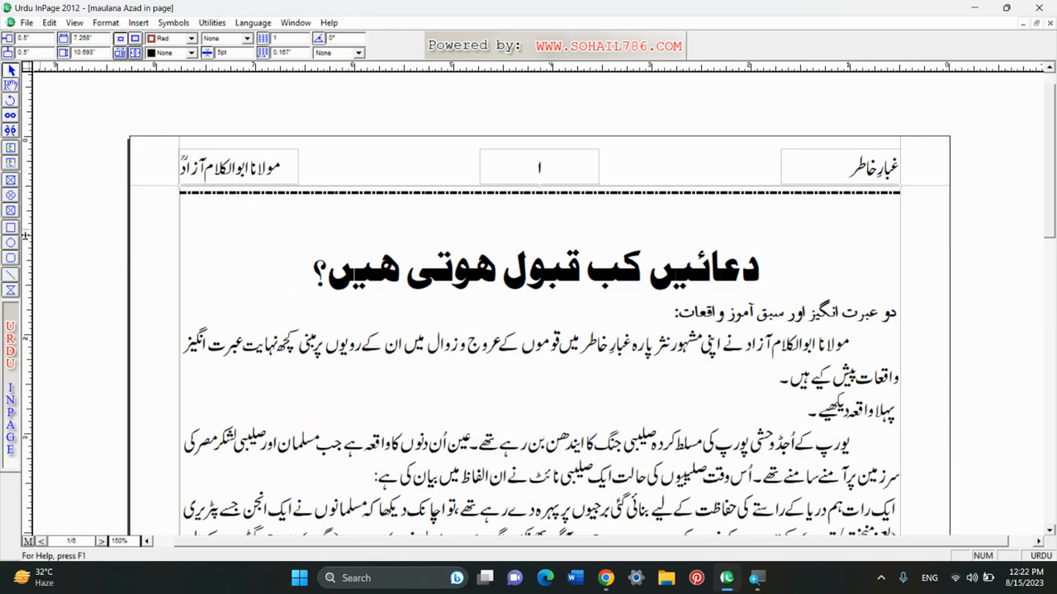
- Place a vertical guide through the centre of the page and check the heading's alignment against it
left_click_drag(25, 251, 538, 313)
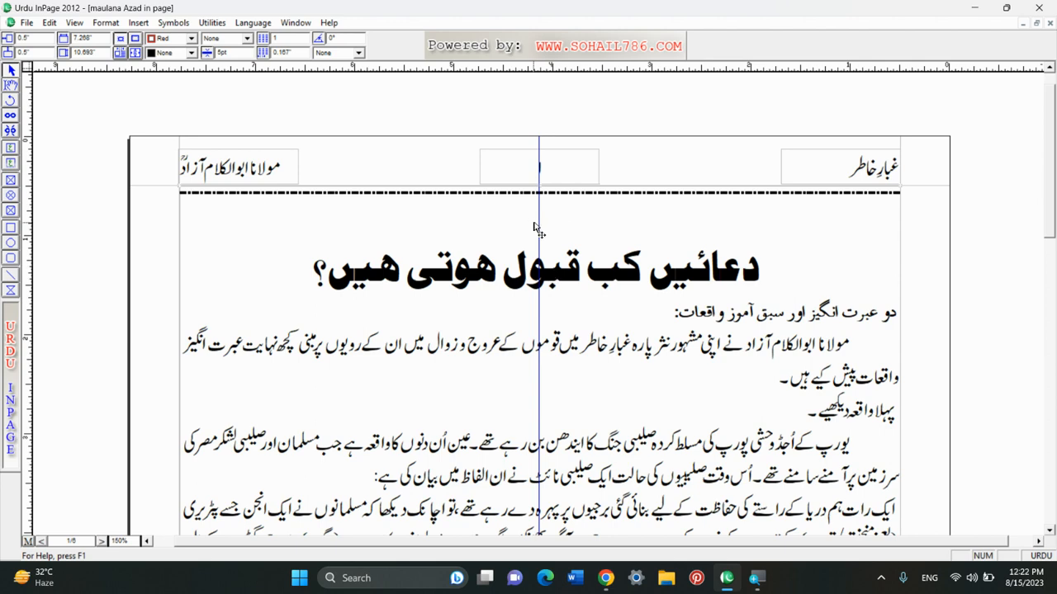
left_click(11, 85)
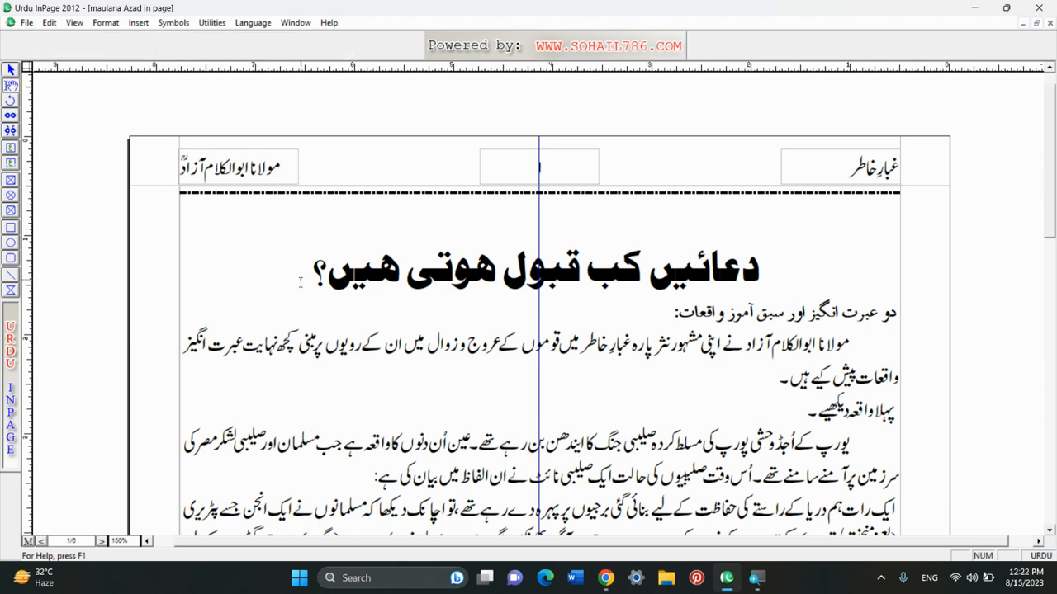
left_click_drag(301, 281, 820, 285)
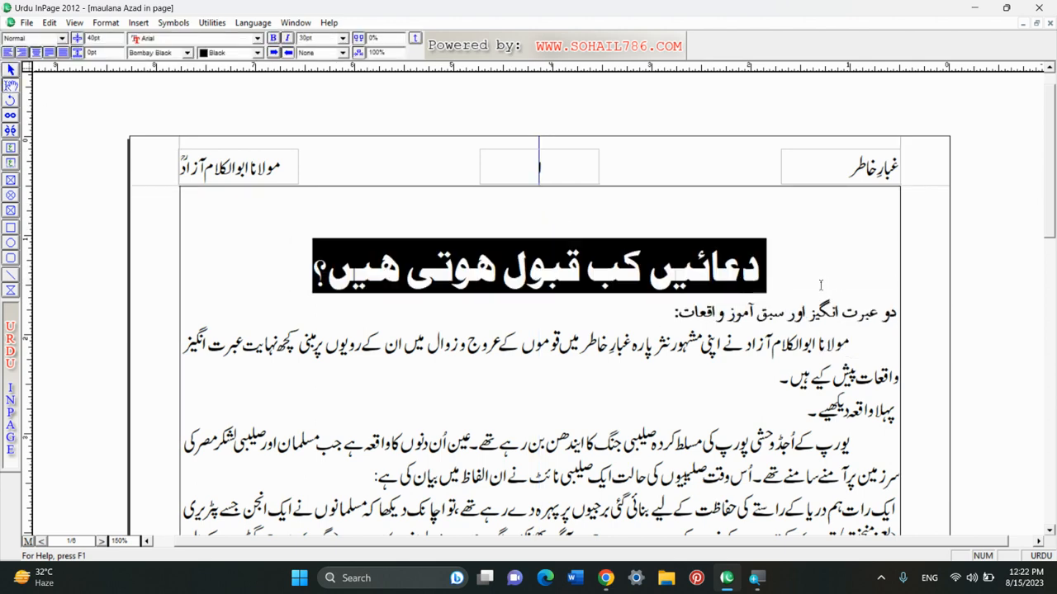
left_click(568, 290)
left_click(233, 291)
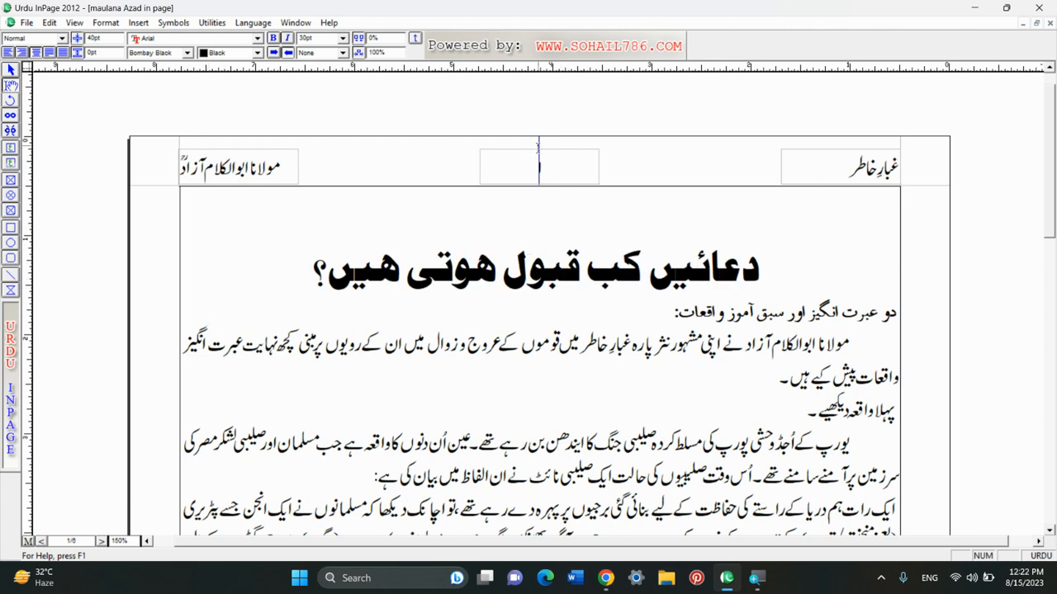
left_click(11, 71)
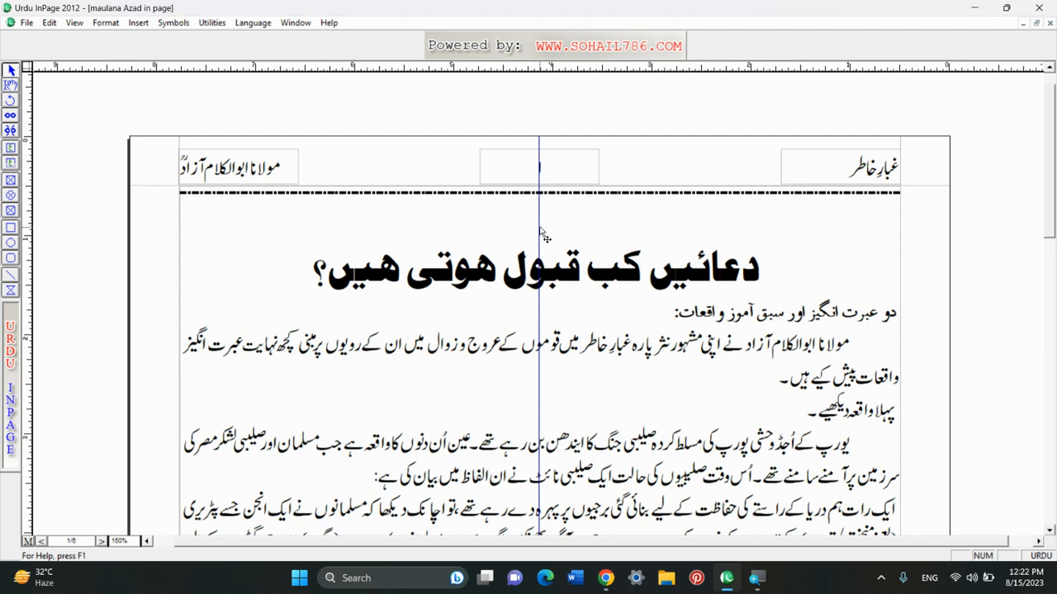
- Draw a rectangle about 5.04 by 0.55 inches around the large heading and fill it with yellow
left_click(11, 228)
mouse_move(283, 244)
left_mouse_down()
mouse_move(661, 320)
mouse_move(772, 307)
mouse_move(776, 296)
left_mouse_up()
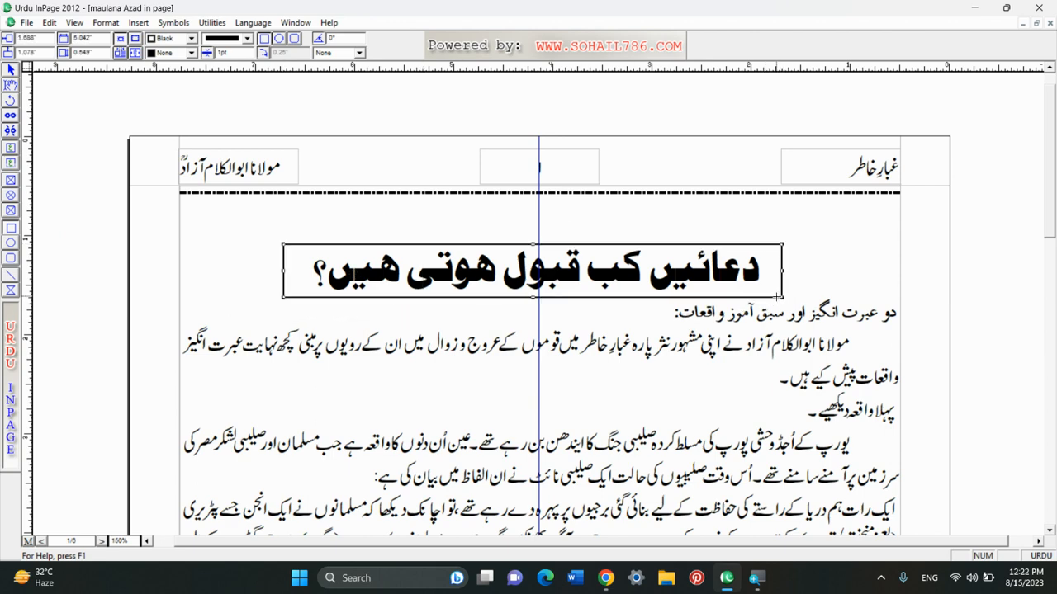
left_click(170, 55)
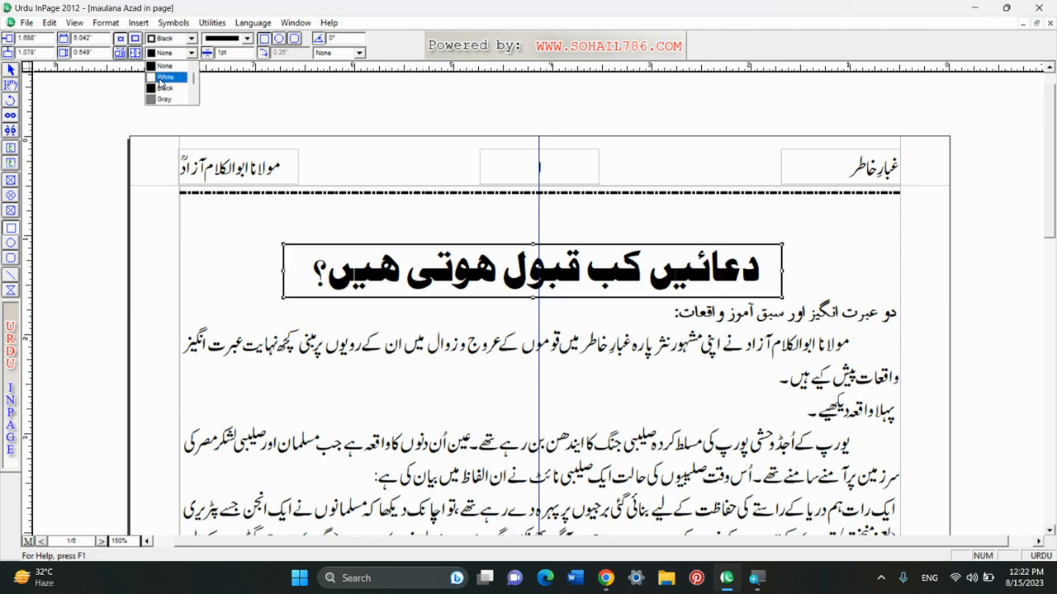
scroll(161, 83, "down", 3)
scroll(161, 87, "up", 2)
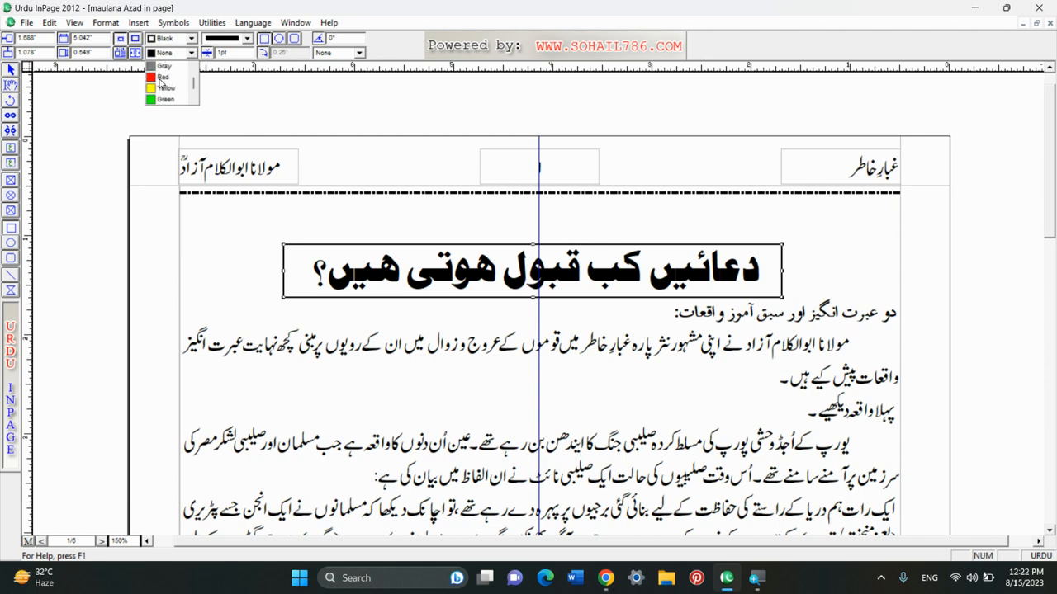
left_click(162, 89)
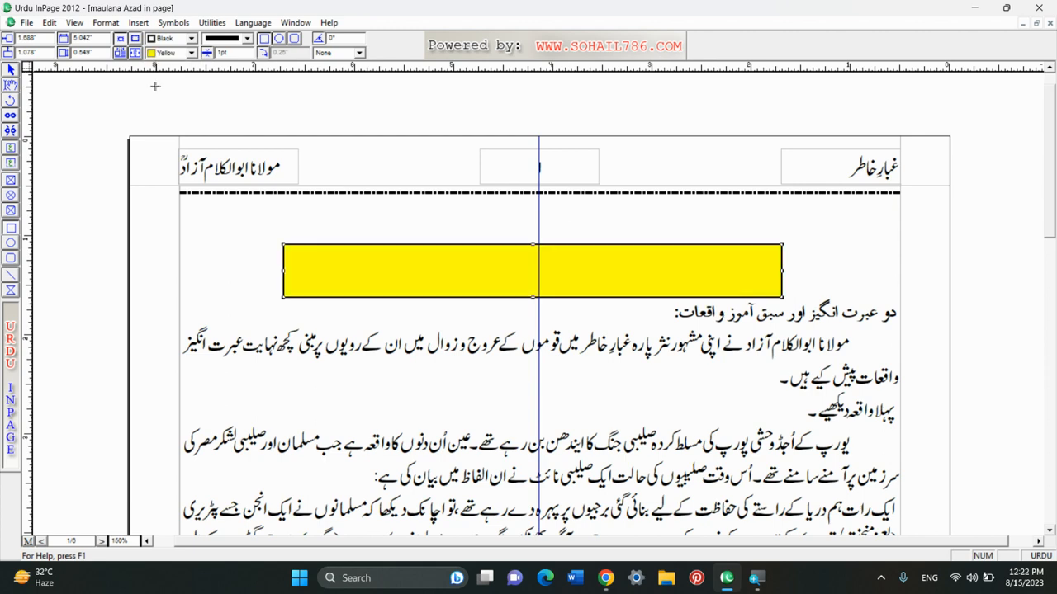
- Send the yellow rectangle behind the heading text
left_click(49, 22)
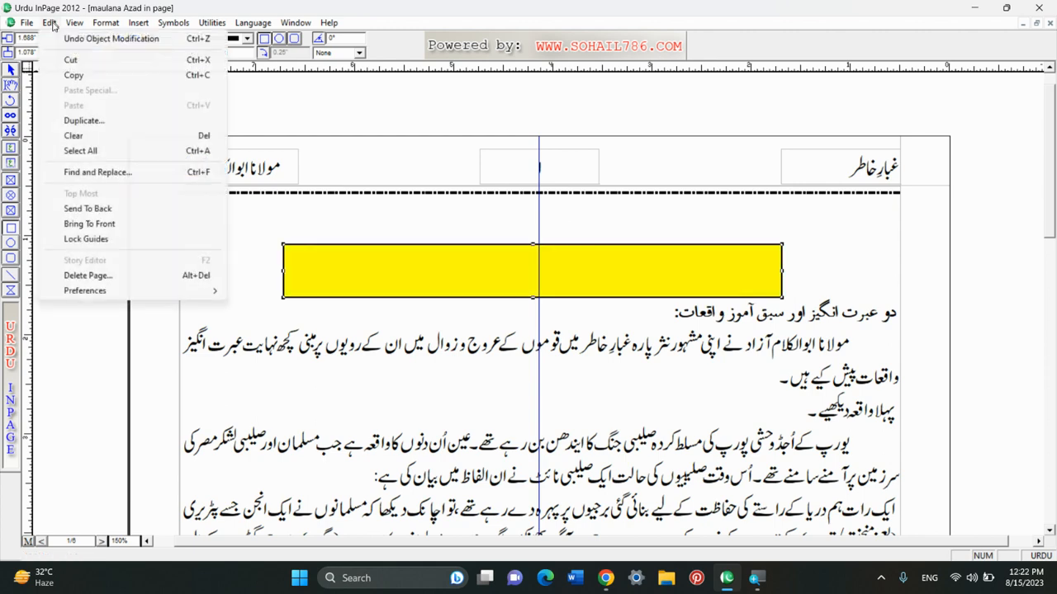
left_click(93, 224)
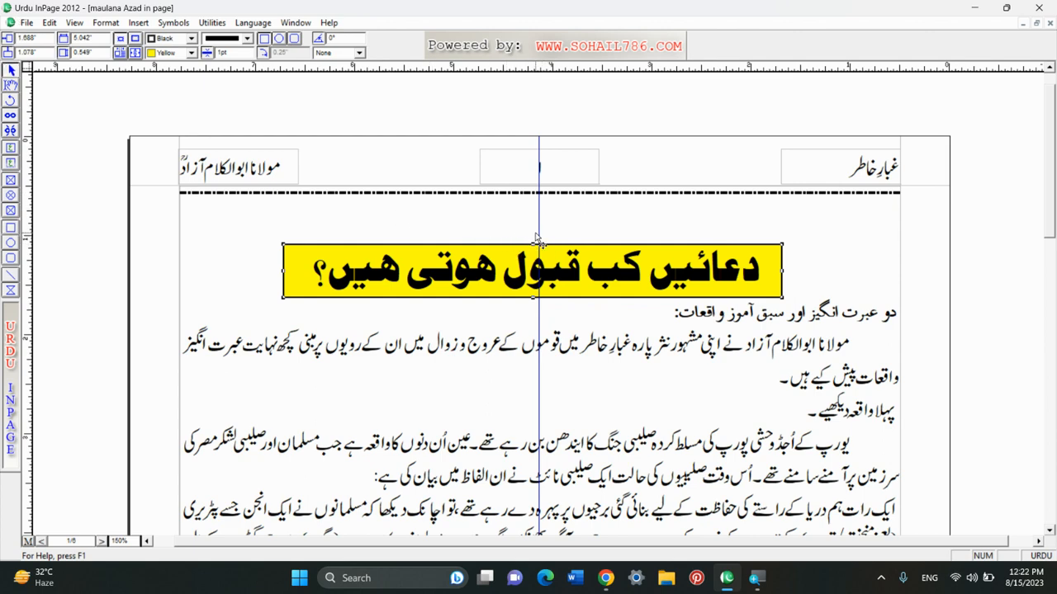
- Nudge the yellow rectangle sideways until its middle handles line up with the vertical guide, and deselect it
key("Right")
key("Right")
key("Right")
key("Right")
key("Right")
key("Right")
key("Right")
key("Right")
key("Right")
key("Right")
key("Right")
key("Right")
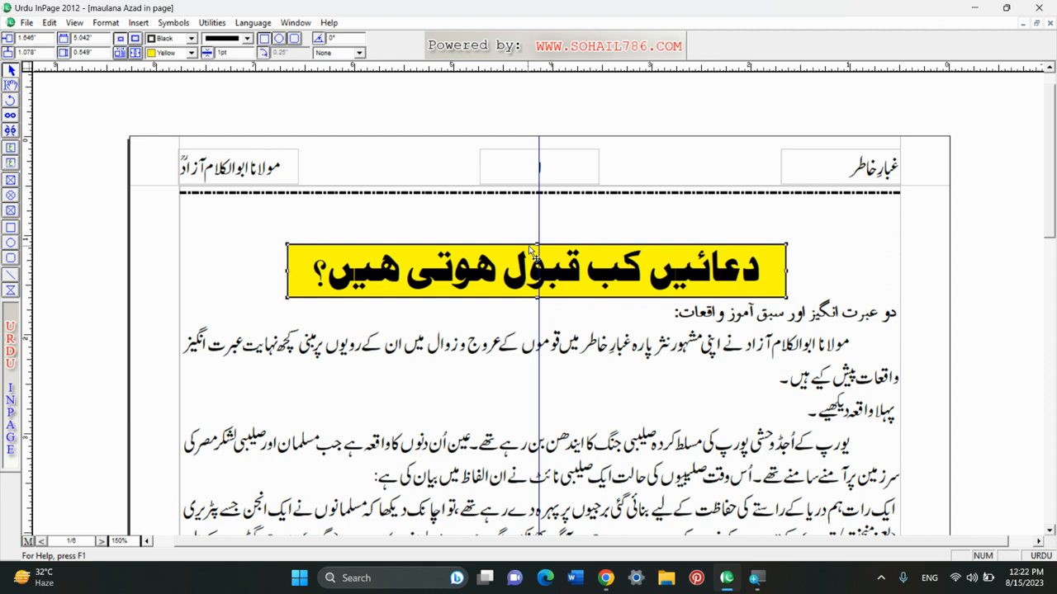
key("Left")
key("Left")
key("Left")
key("Left")
key("Left")
key("Left")
key("Left")
key("Left")
key("Left")
key("Left")
key("Left")
key("Left")
key("Left")
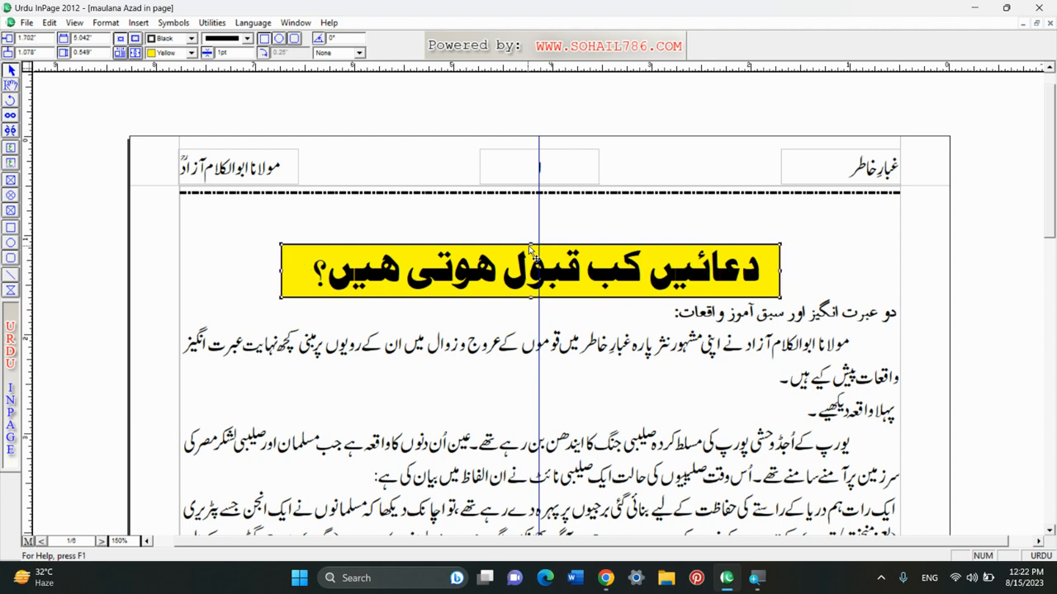
key("Right")
key("Right")
key("Right")
key("Right")
key("Right")
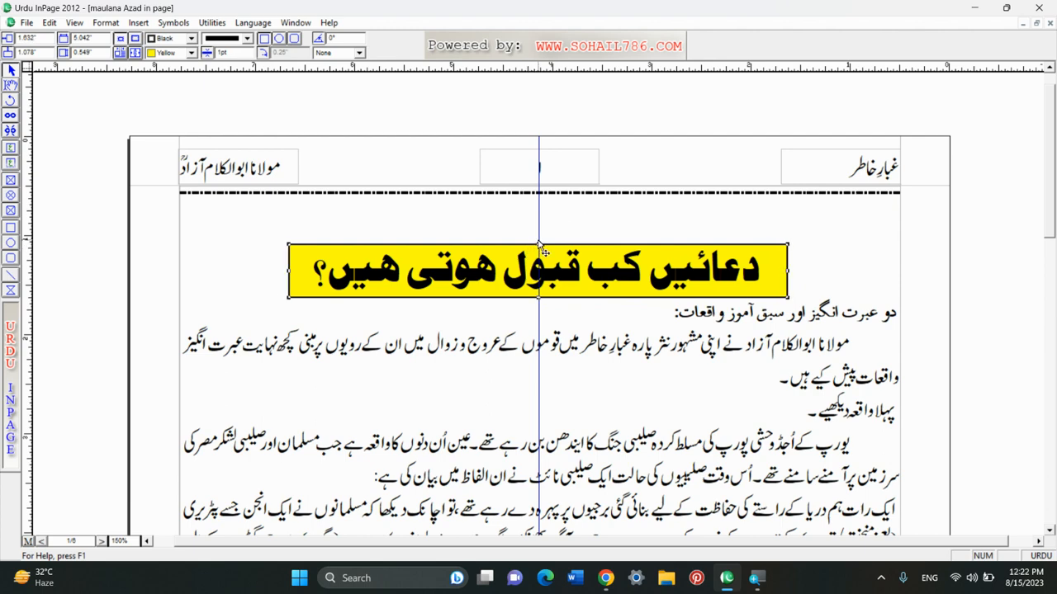
left_click_drag(541, 247, 566, 258)
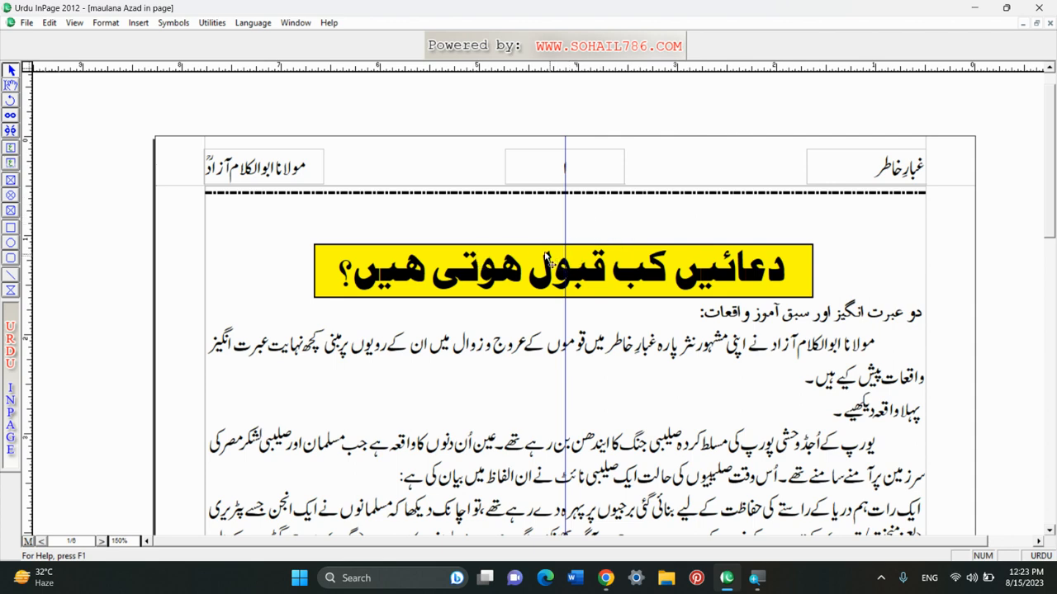
- Lock the guides and try to select the vertical guide over the yellow heading
left_click(51, 24)
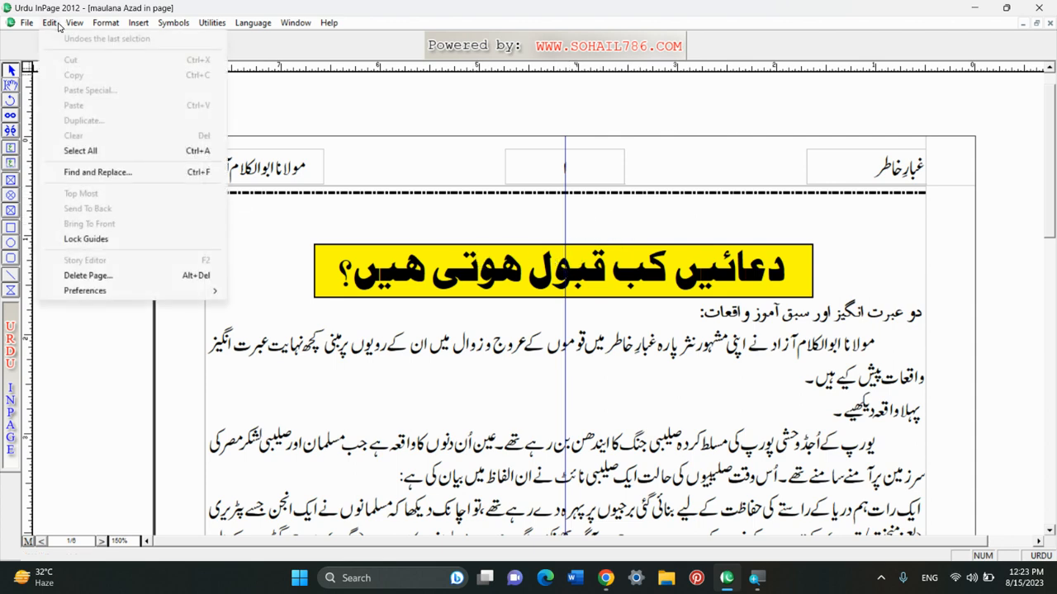
left_click(86, 239)
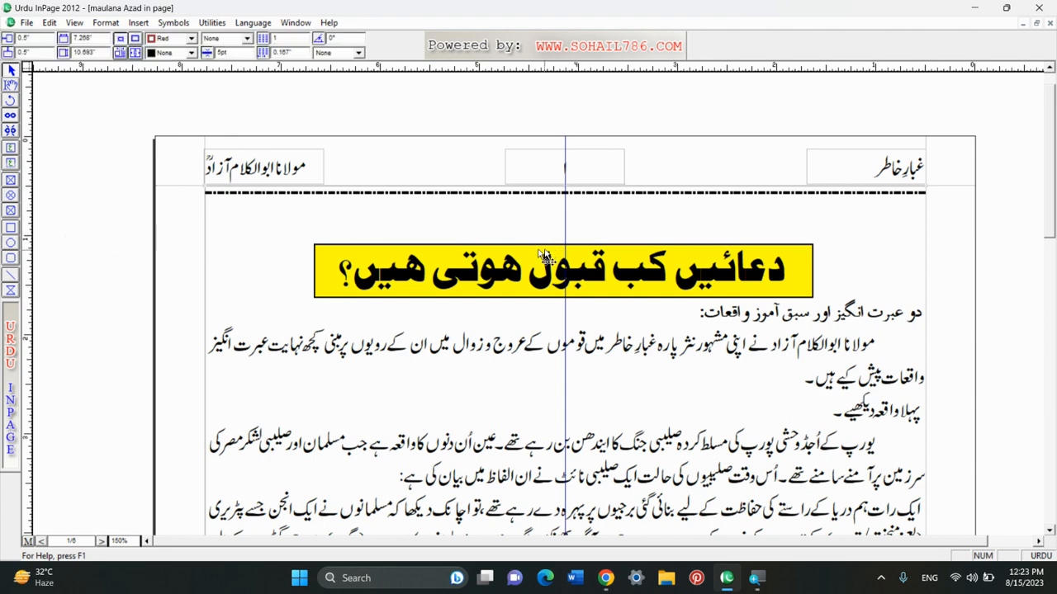
left_click(561, 272)
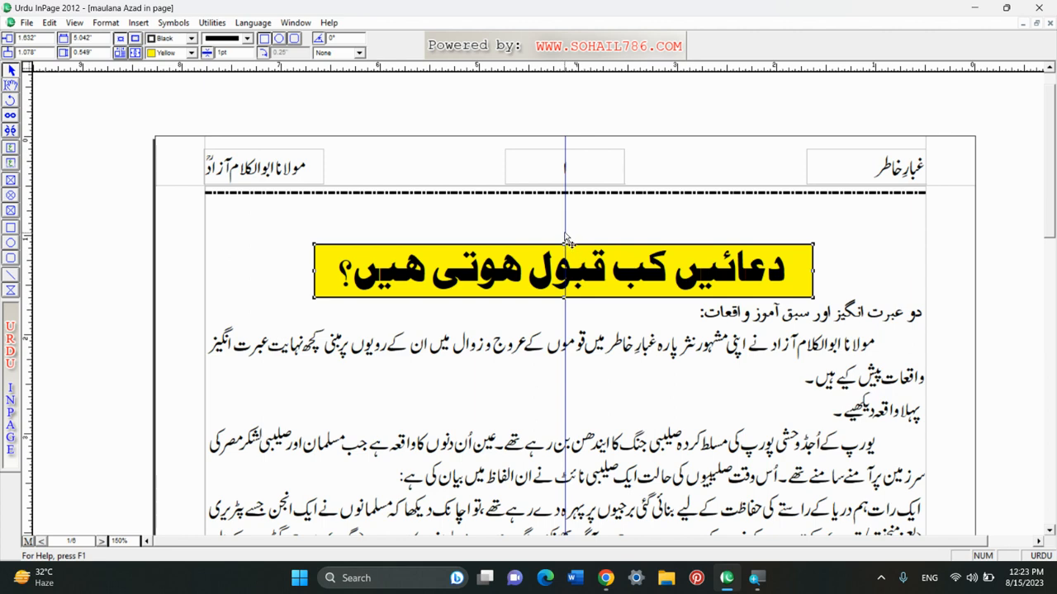
left_click(565, 238)
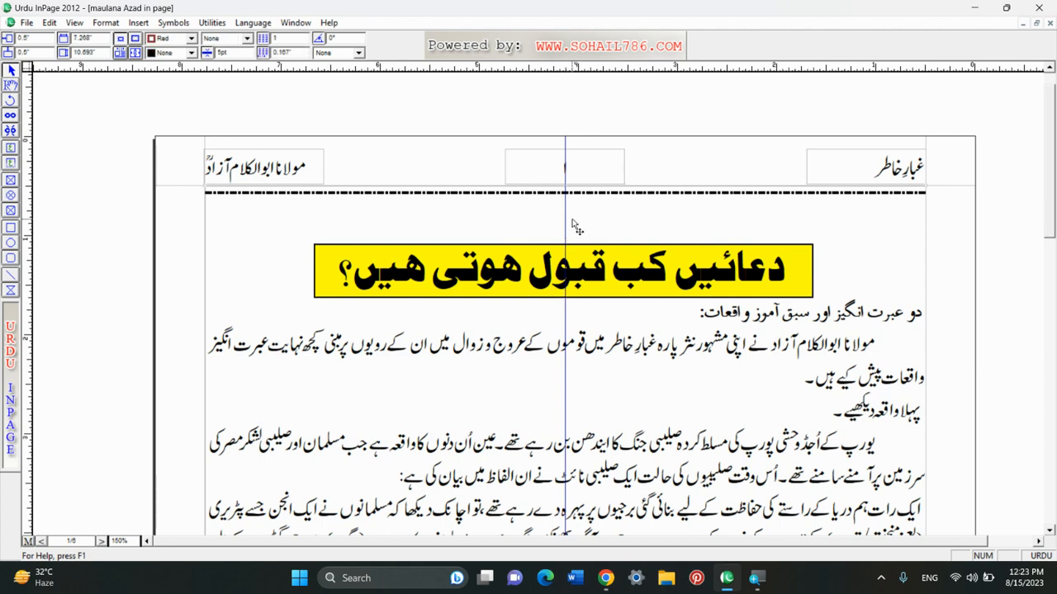
left_click(566, 146)
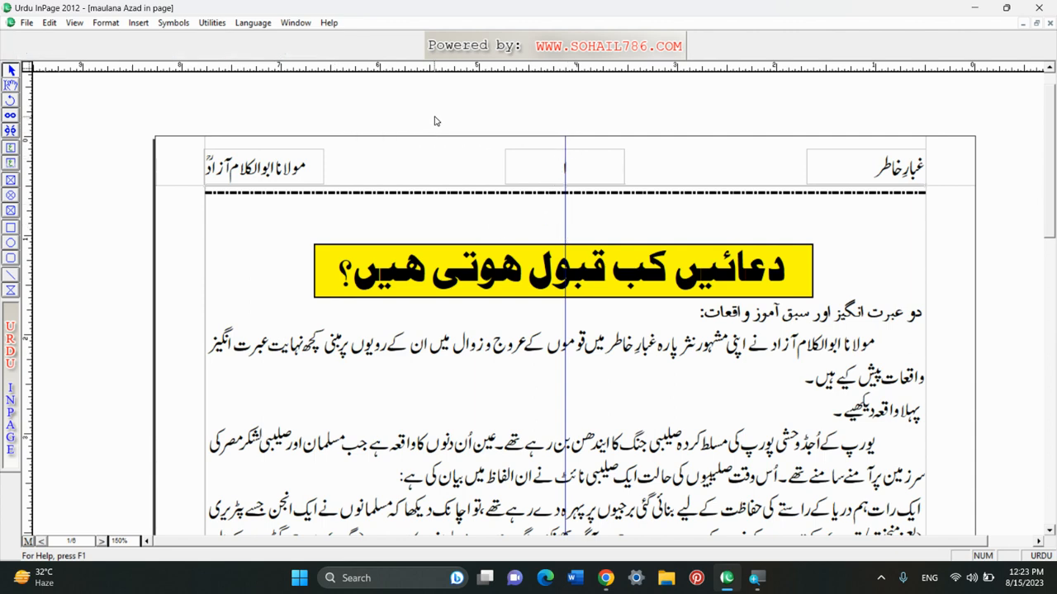
- Unlock the guides and remove the vertical guide from the page
left_click(50, 22)
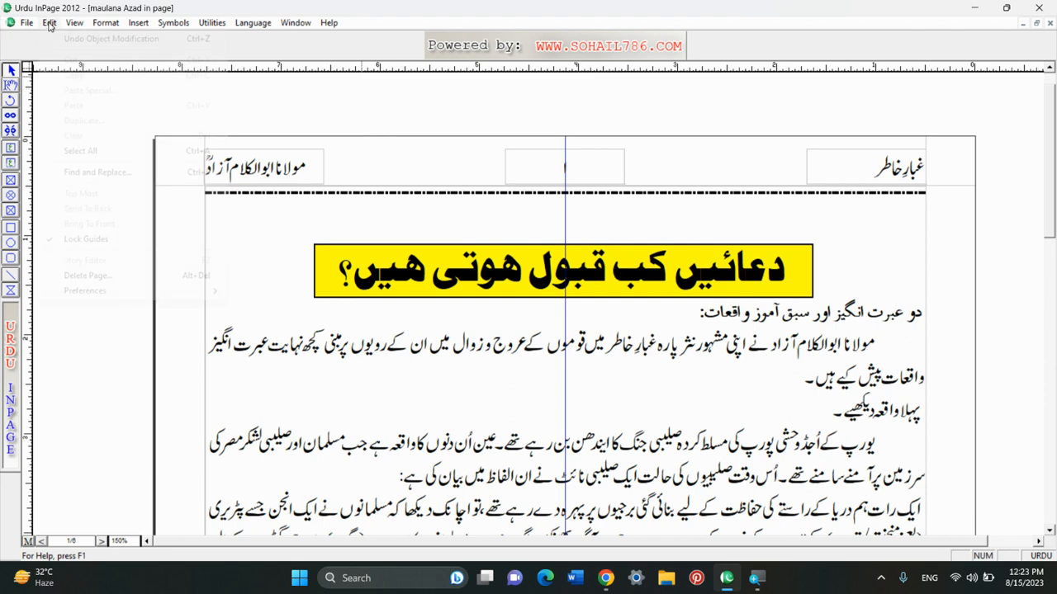
left_click(70, 238)
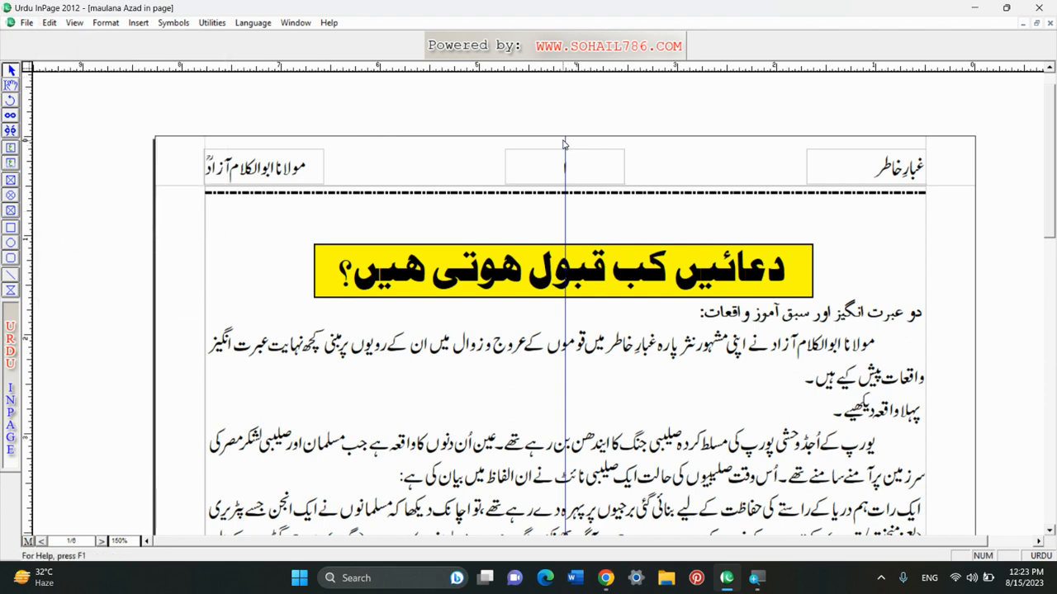
left_click_drag(563, 144, 29, 164)
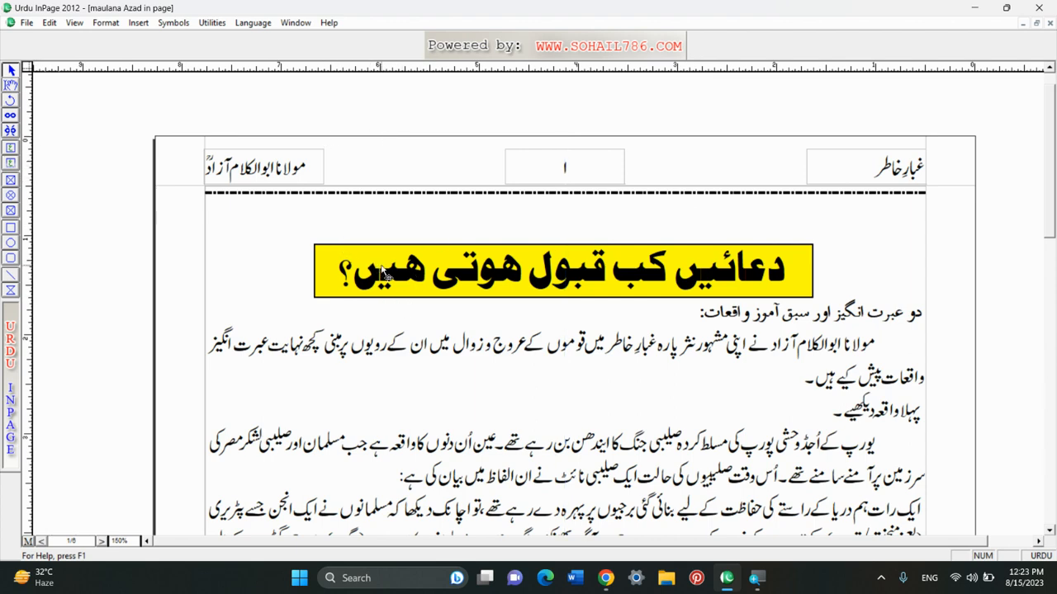
- Switch to the text tool and place the text cursor at the end of the first body paragraph
left_click(58, 23)
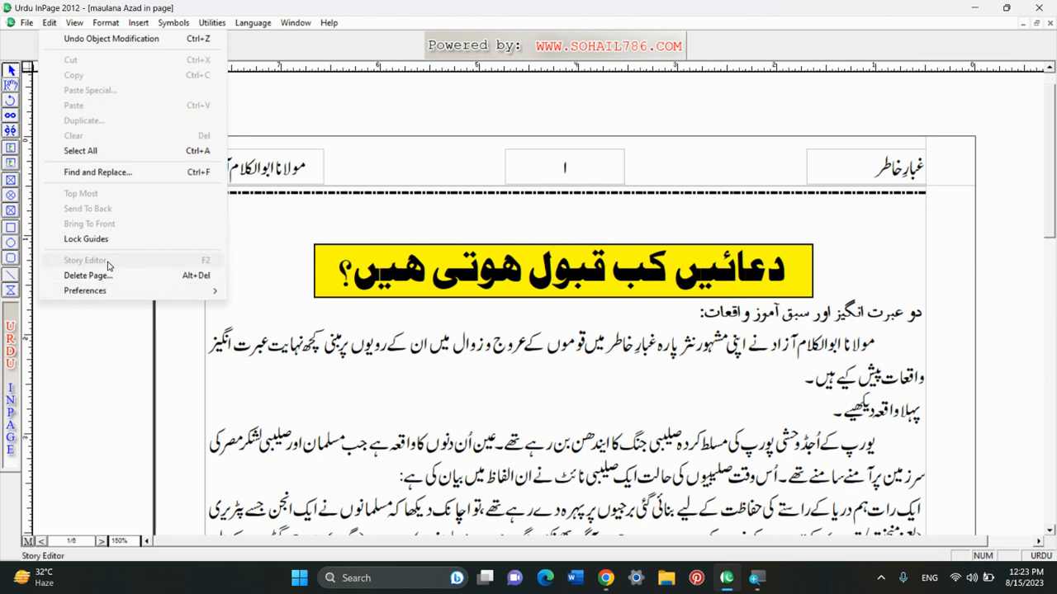
left_click(661, 416)
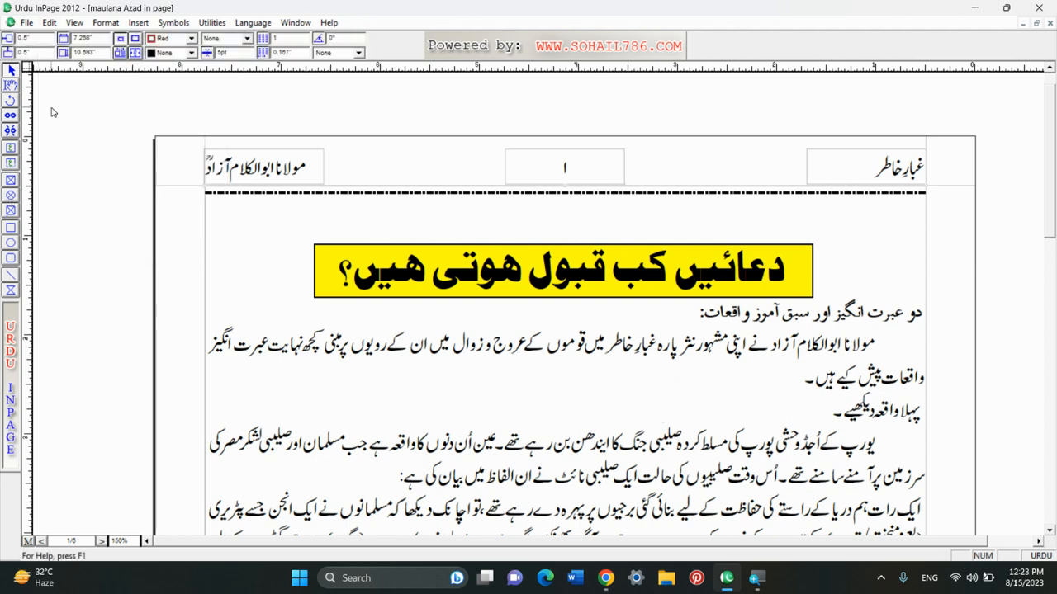
left_click(11, 85)
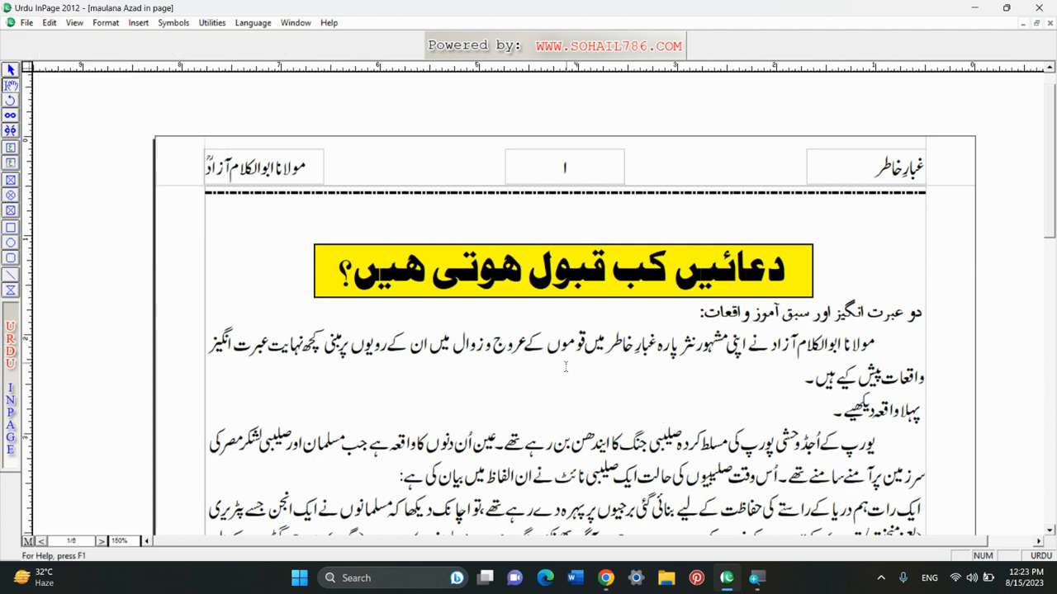
right_click(602, 376)
right_click(550, 278)
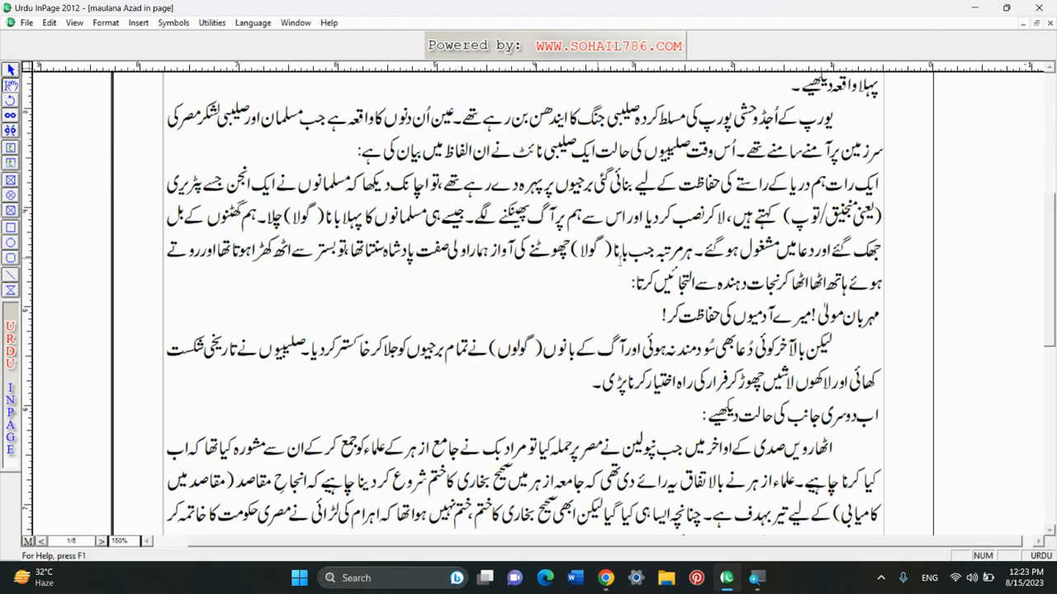
left_click_drag(1052, 314, 1051, 161)
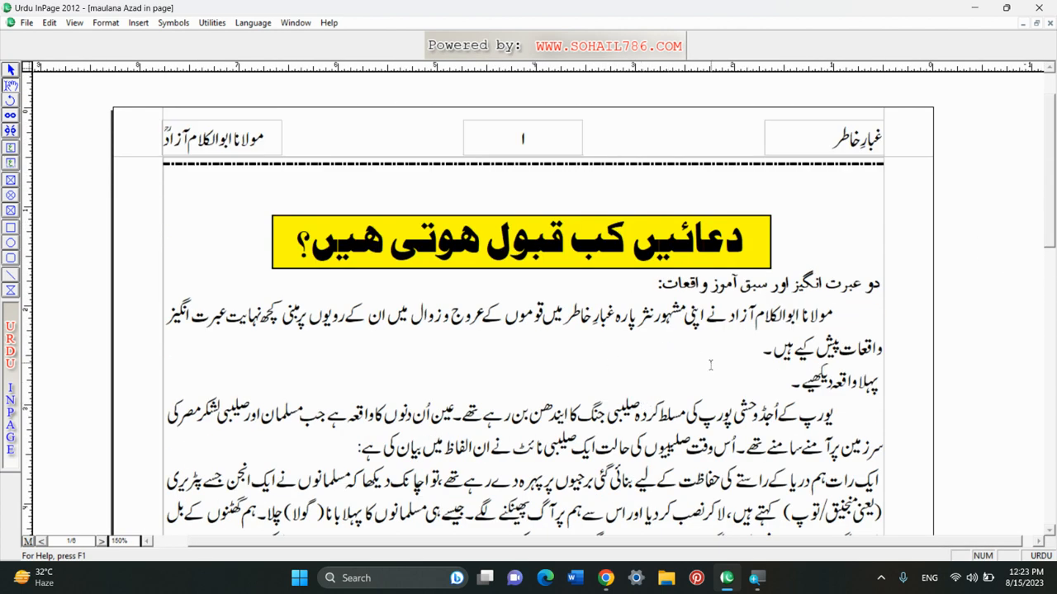
left_click(730, 341)
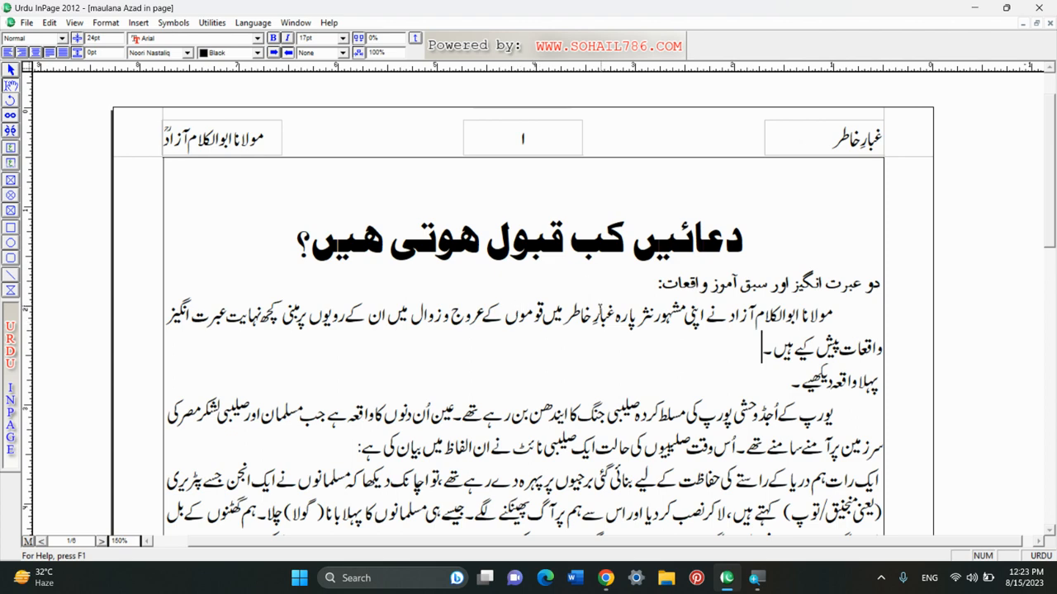
- Move the text cursor around the phrase غبارِ خاطر in the first body paragraph to check how it can be positioned
left_click(564, 314)
key("Right")
key("Left")
key("Right")
key("Right")
key("Right")
key("Left")
key("Right")
key("Right")
key("Left")
left_click(611, 315)
left_click(603, 317)
left_click(568, 318)
- Open the text in the Story Editor and retype the letters غب of the word غبار in the first paragraph
left_click(49, 22)
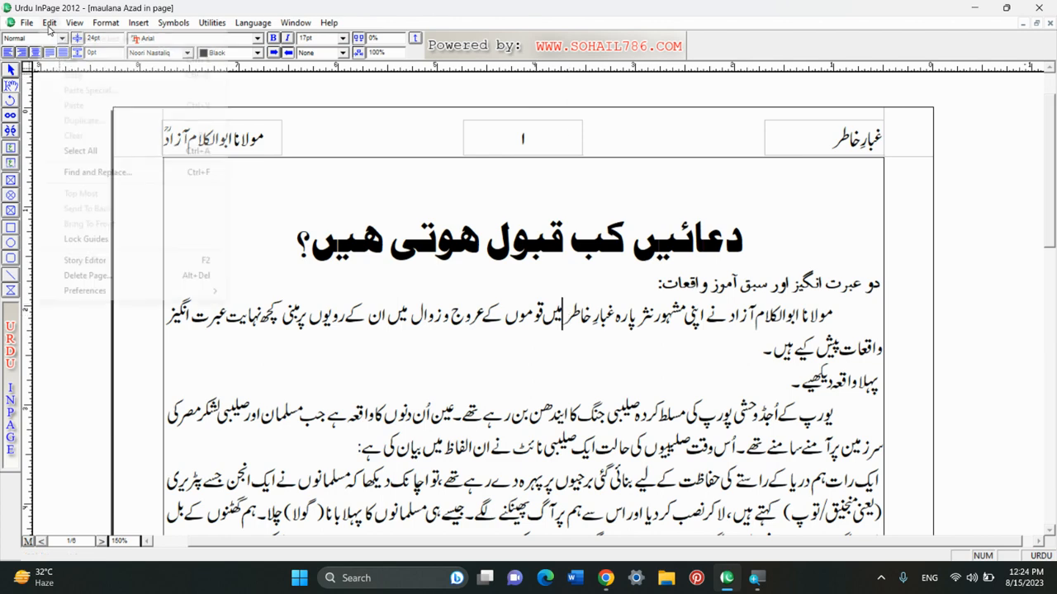
left_click(92, 261)
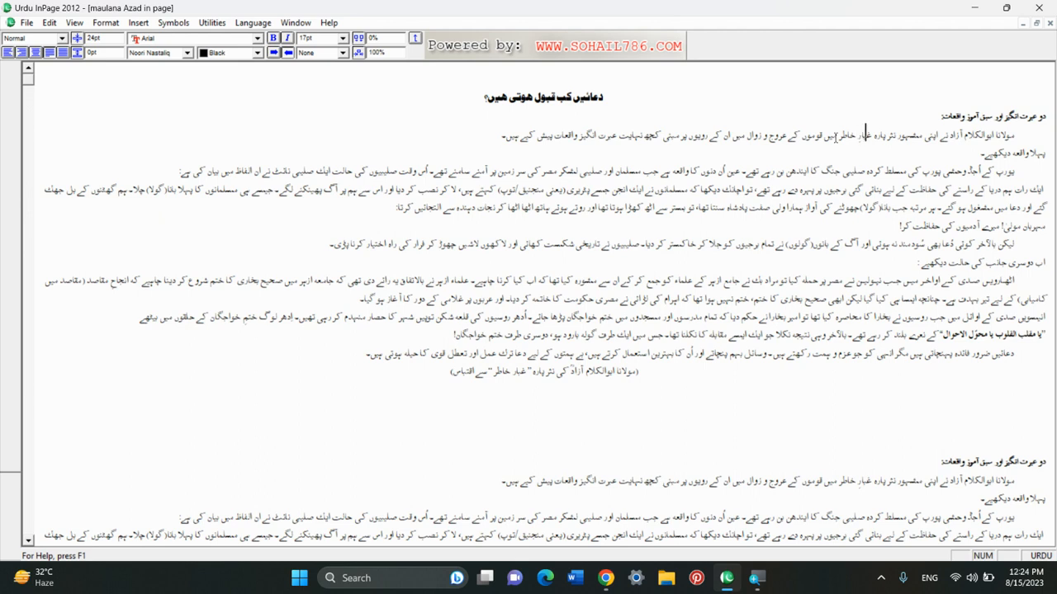
key("BackSpace")
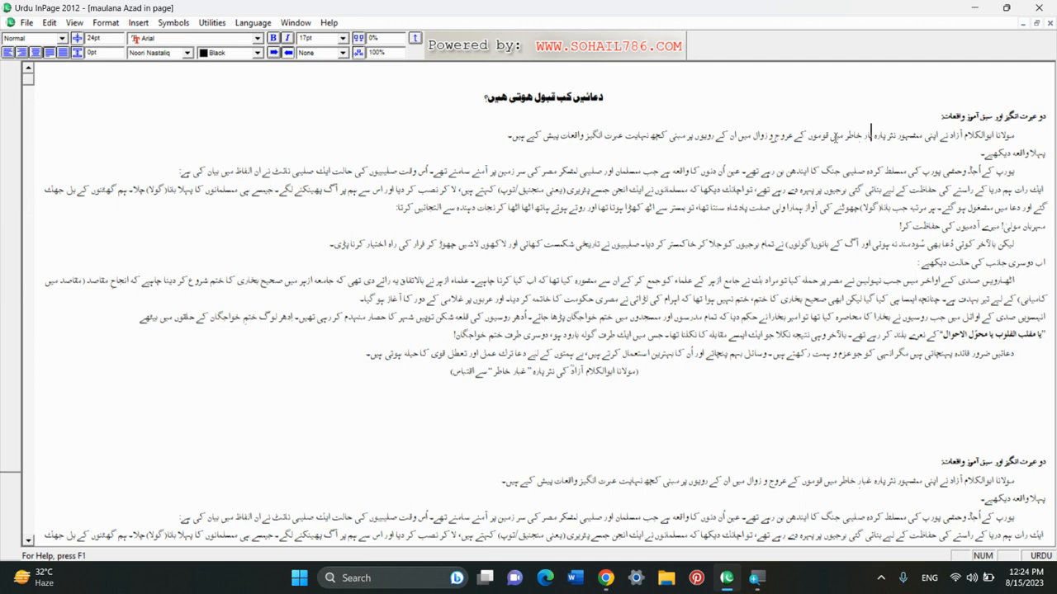
type("غب")
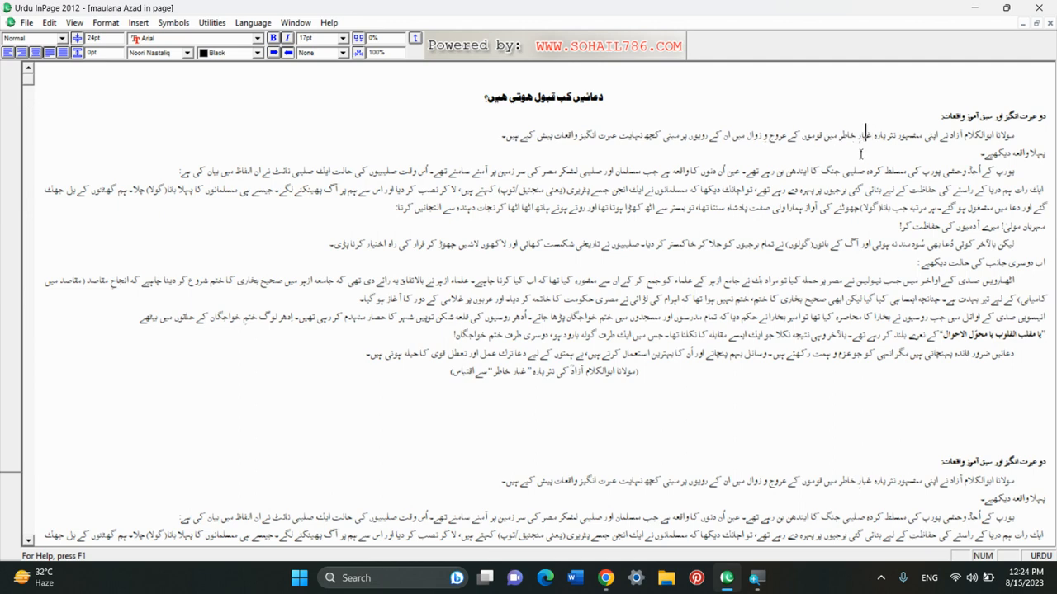
- Close the Story Editor and return to the page layout
left_click(863, 151)
left_click(48, 23)
left_click(124, 262)
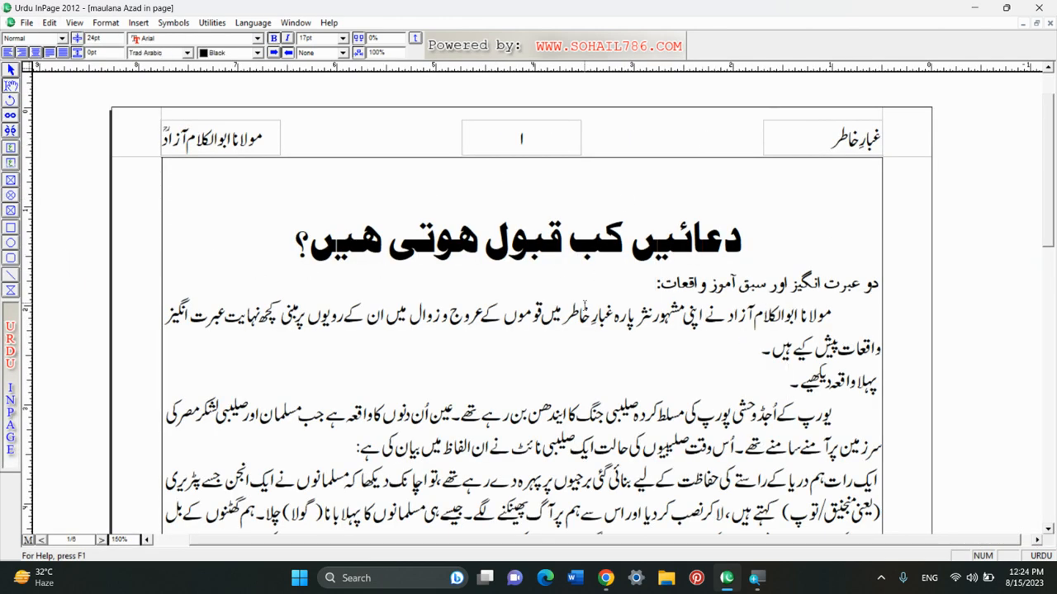
- Highlight the word قوموں in the first body paragraph and clear the selection again
key("Down")
key("Down")
left_click_drag(502, 314, 540, 315)
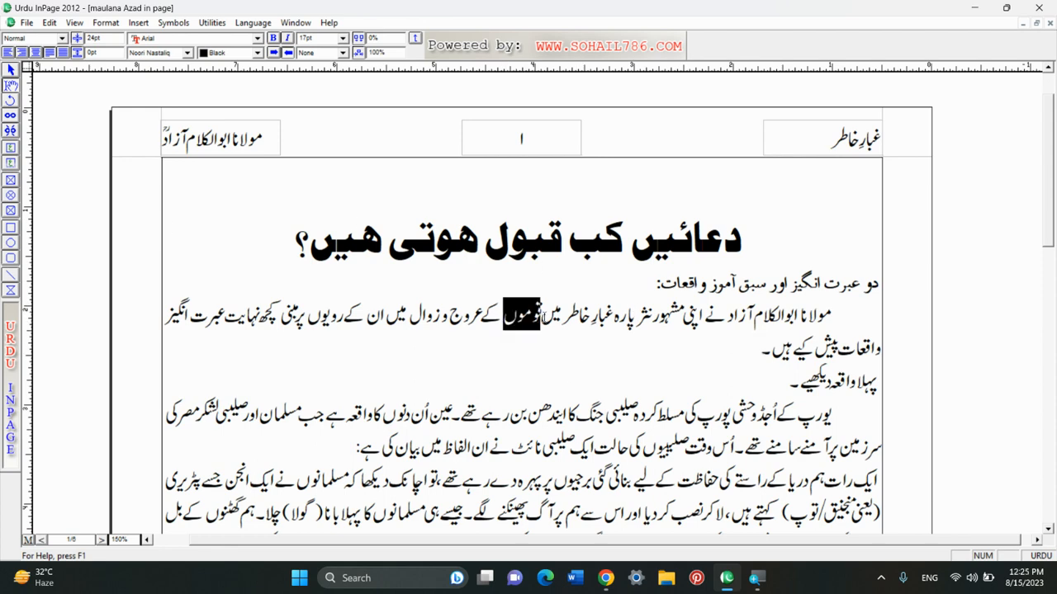
left_click(520, 313)
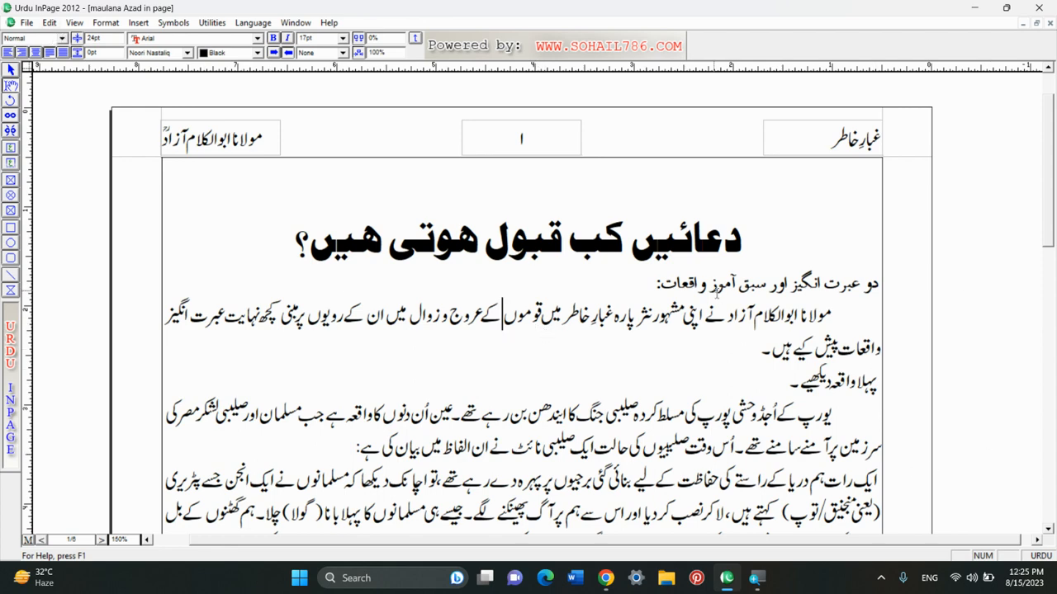
left_click_drag(1048, 185, 1050, 184)
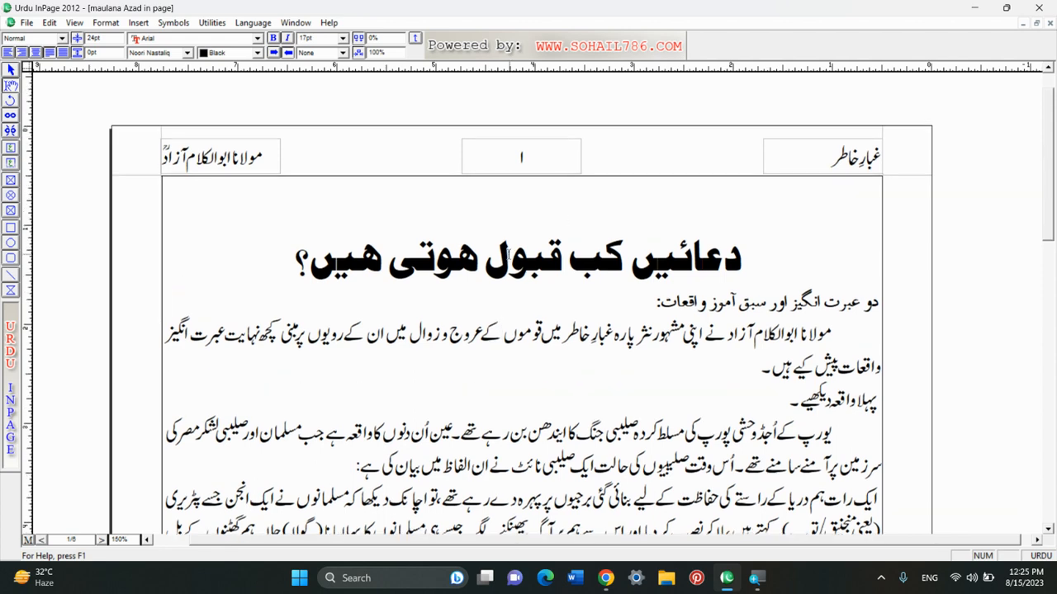
- Page through the document to page 6 and return to page 1
left_click(51, 22)
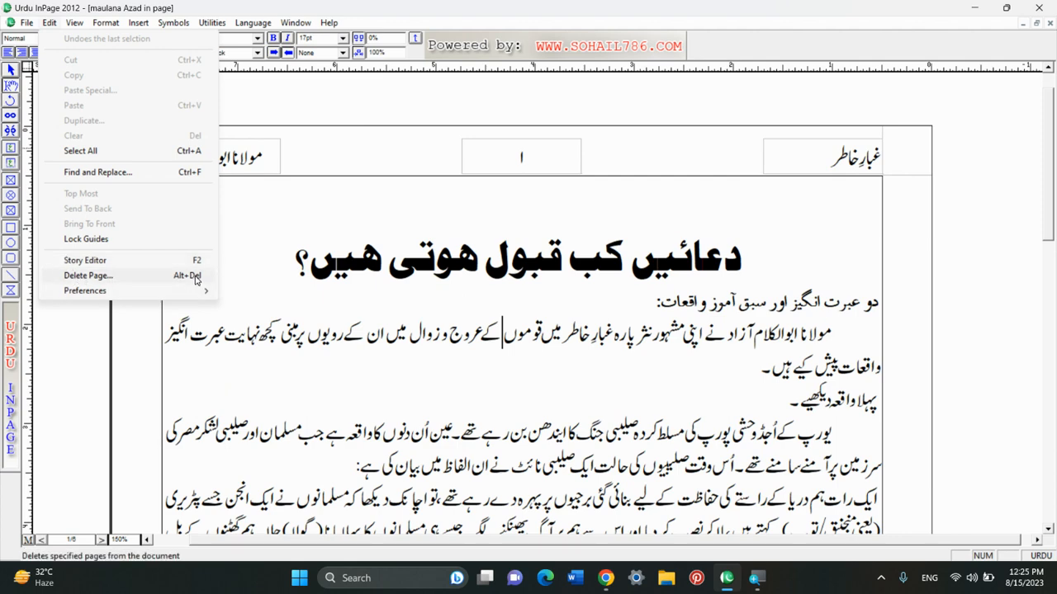
left_click(386, 256)
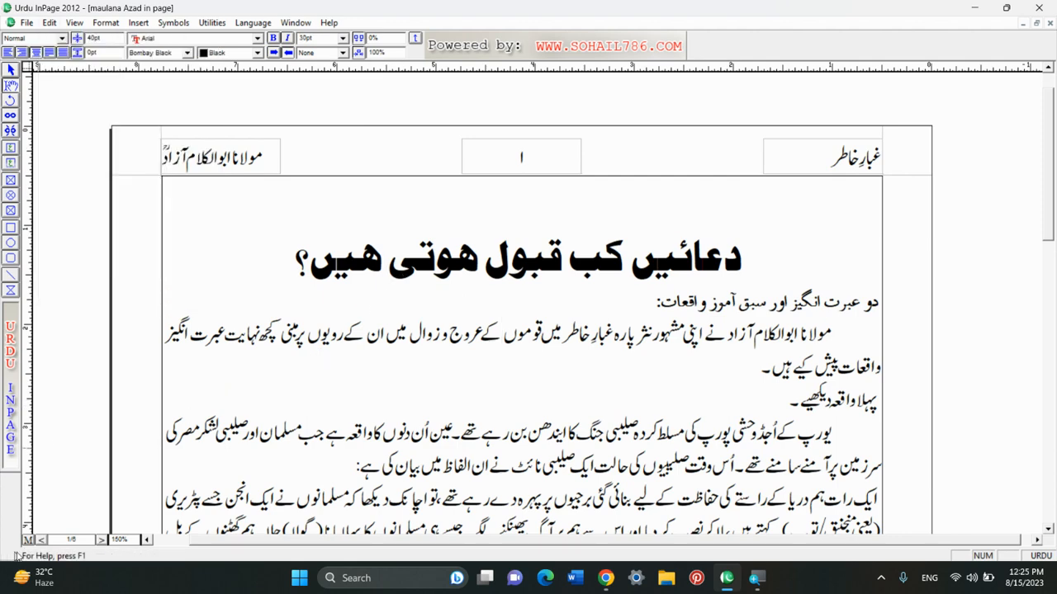
left_click(42, 540)
left_click(41, 540)
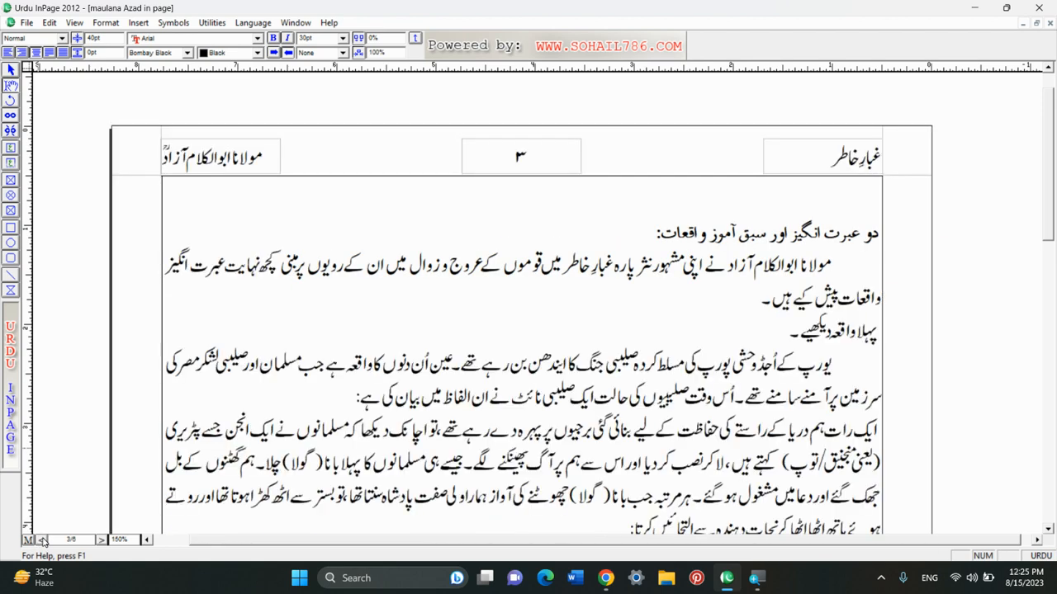
left_click(41, 539)
left_click(42, 540)
left_click(41, 540)
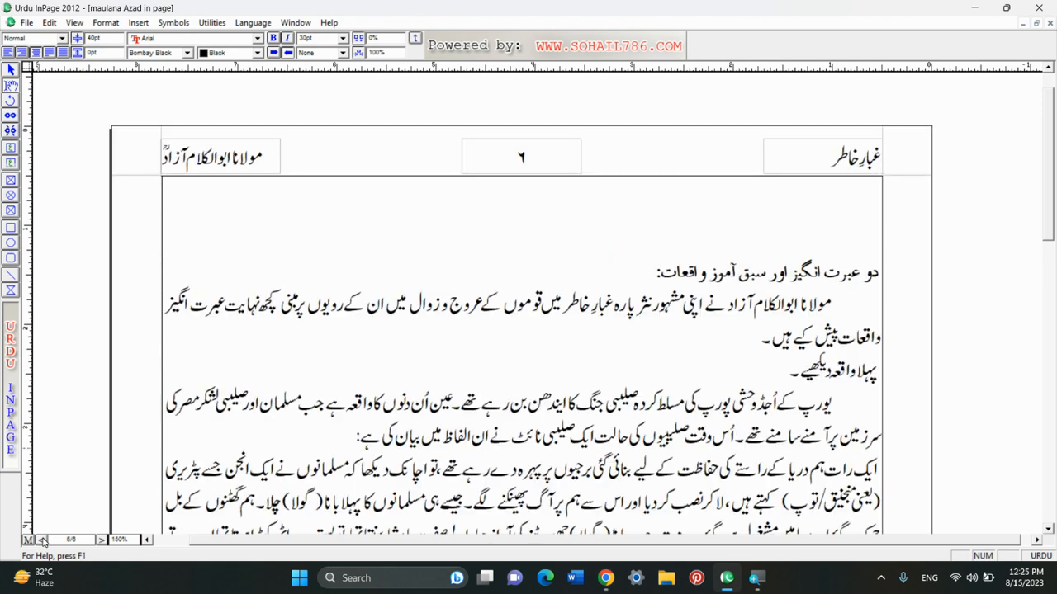
left_click(102, 540)
left_click(102, 540)
left_click(102, 539)
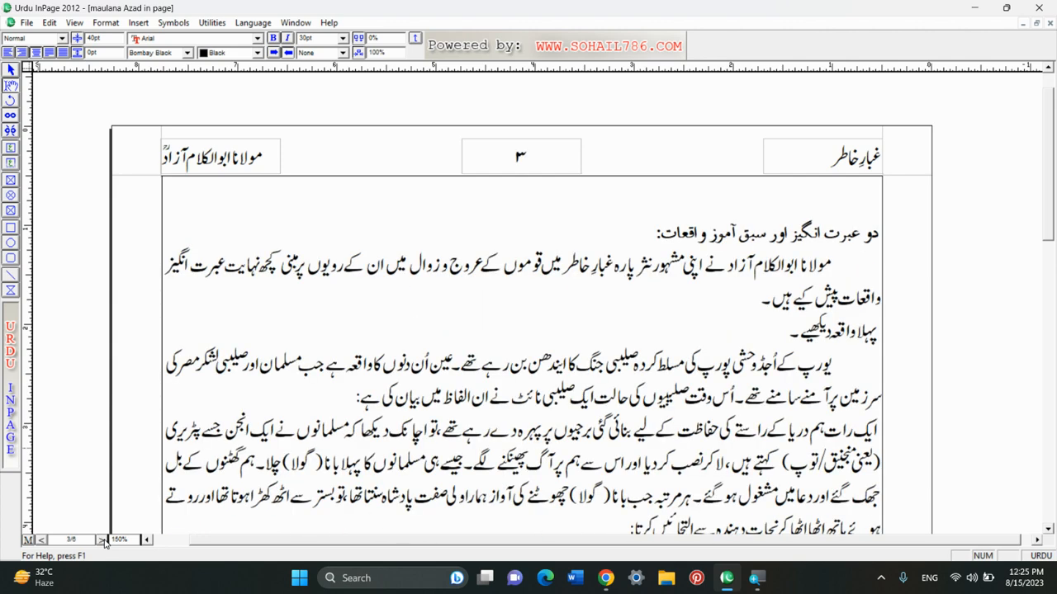
left_click(102, 539)
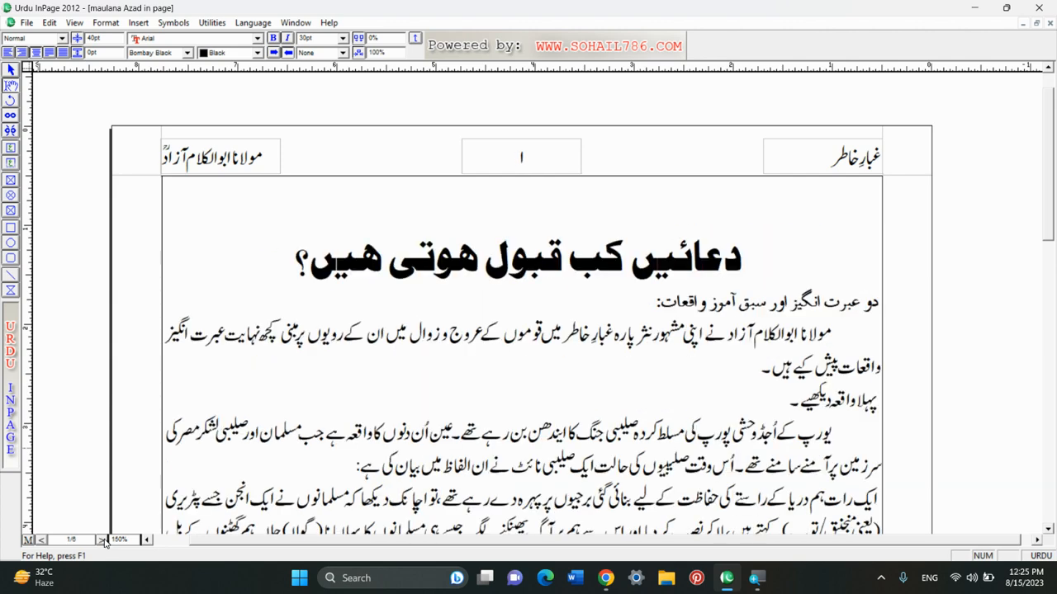
- Delete page 6 from the document, using 6 as both the first and last page of the range
left_click(310, 260)
left_click(50, 22)
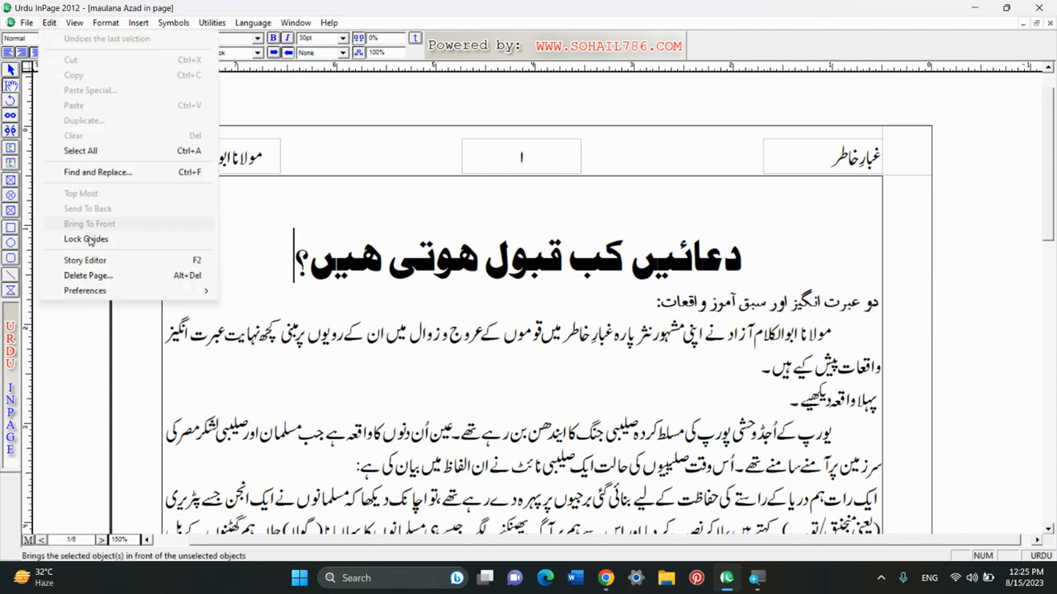
left_click(95, 277)
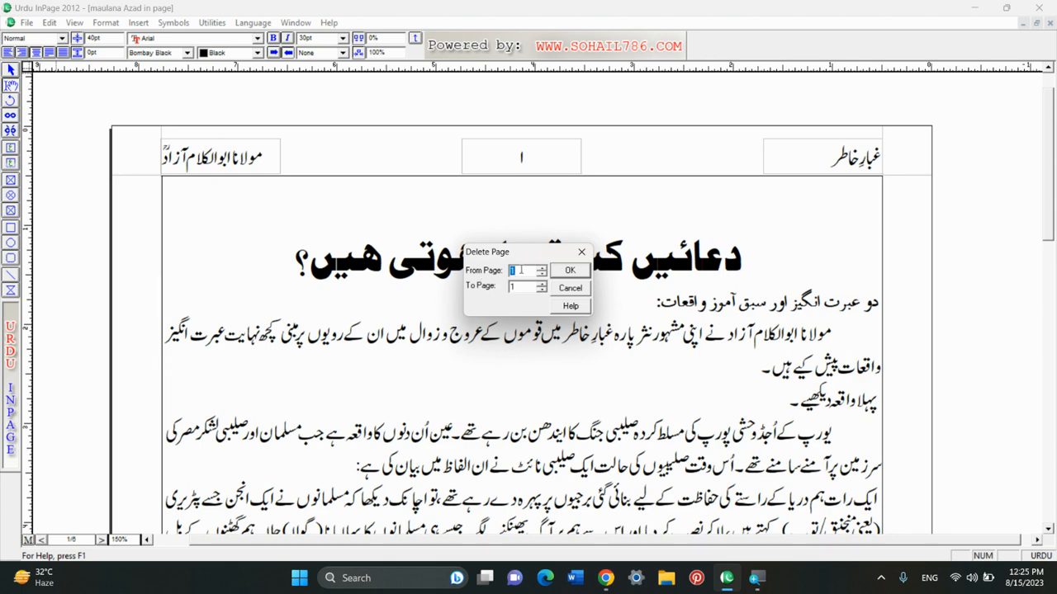
left_click_drag(529, 252, 532, 228)
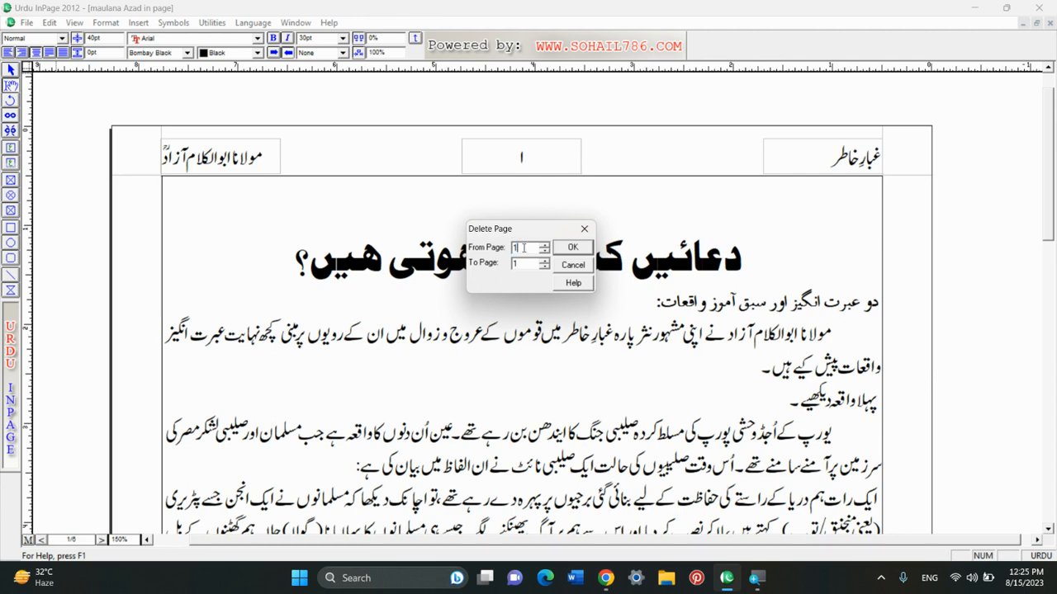
left_click_drag(524, 247, 512, 248)
type("6")
double_click(529, 262)
type("6")
left_click(572, 247)
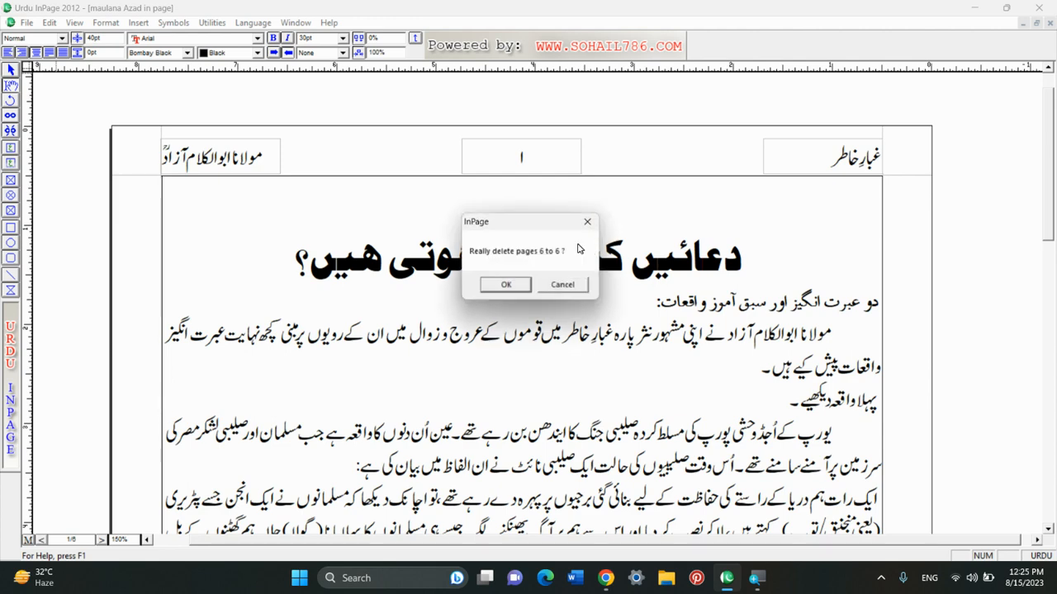
left_click(505, 284)
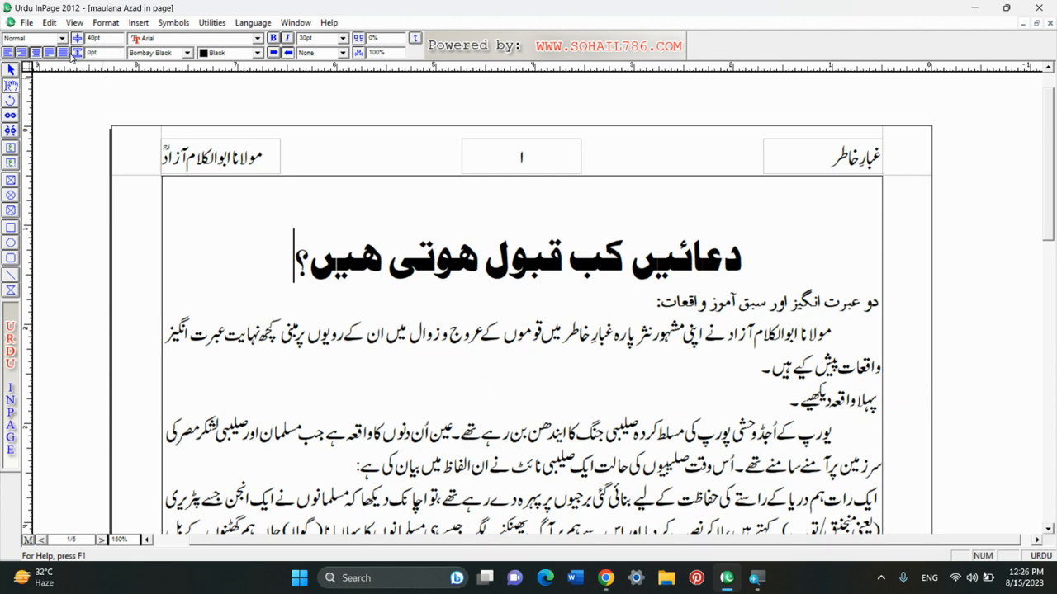
- Delete pages 3 through 5 from the document
left_click(48, 23)
left_click(428, 309)
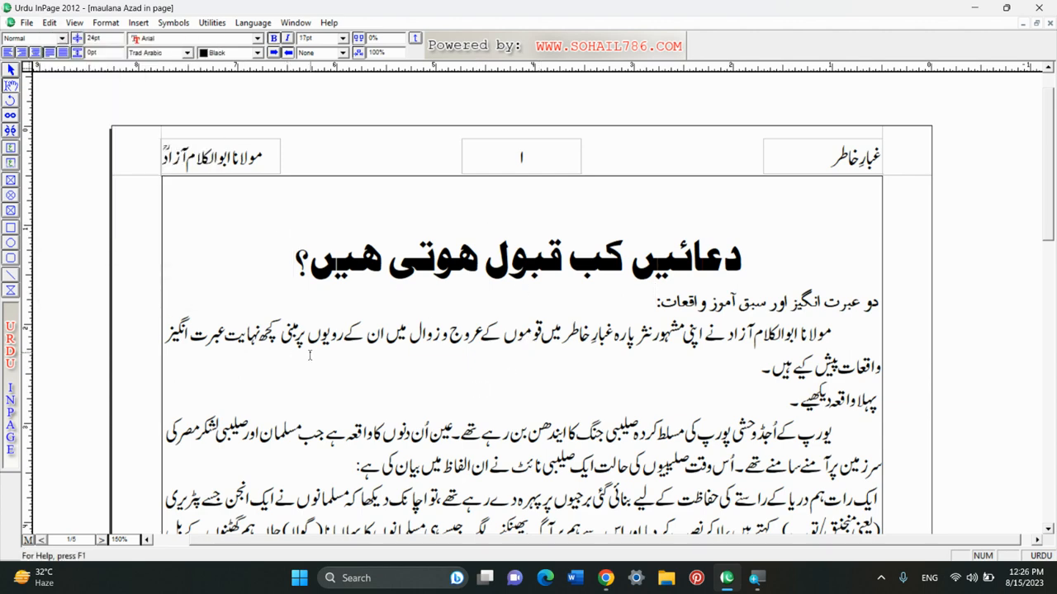
key("ctrl+Delete")
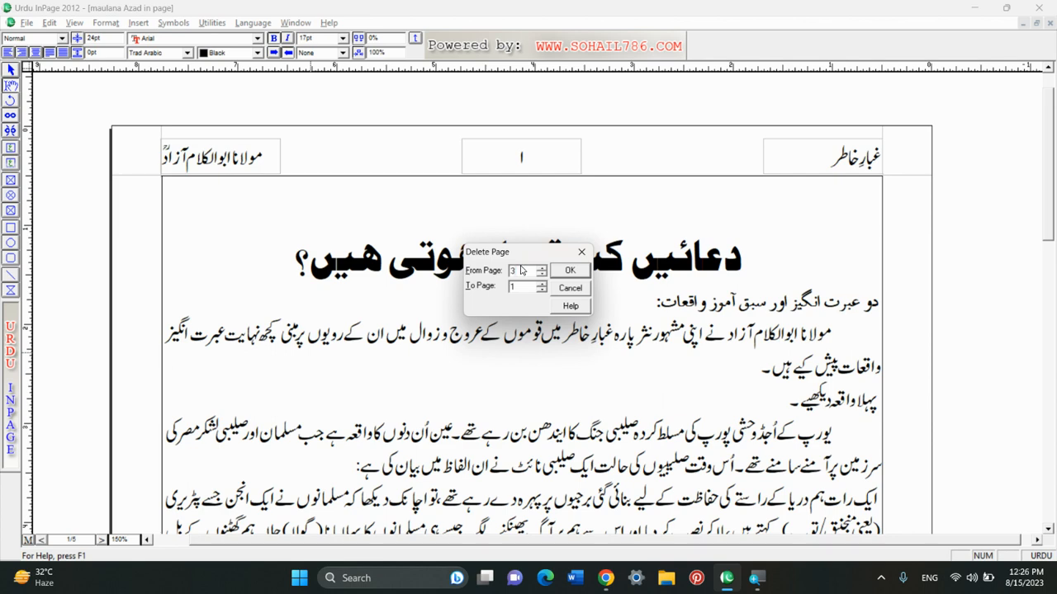
double_click(523, 286)
type("5")
left_click(570, 271)
left_click(501, 307)
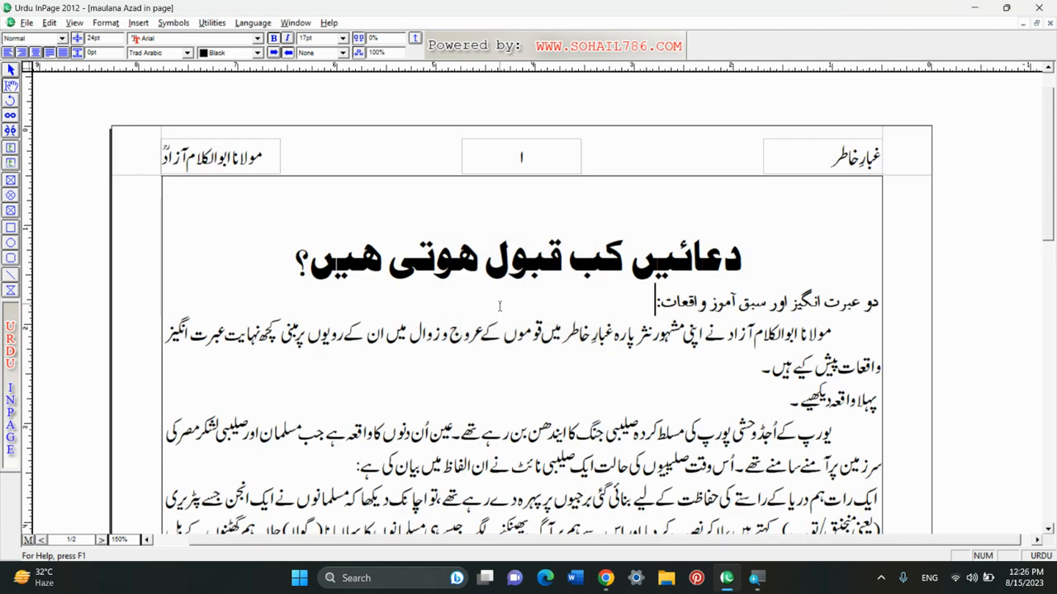
- Page back and forth between the two remaining pages to check their content, finishing at the top of page 1
left_click(41, 540)
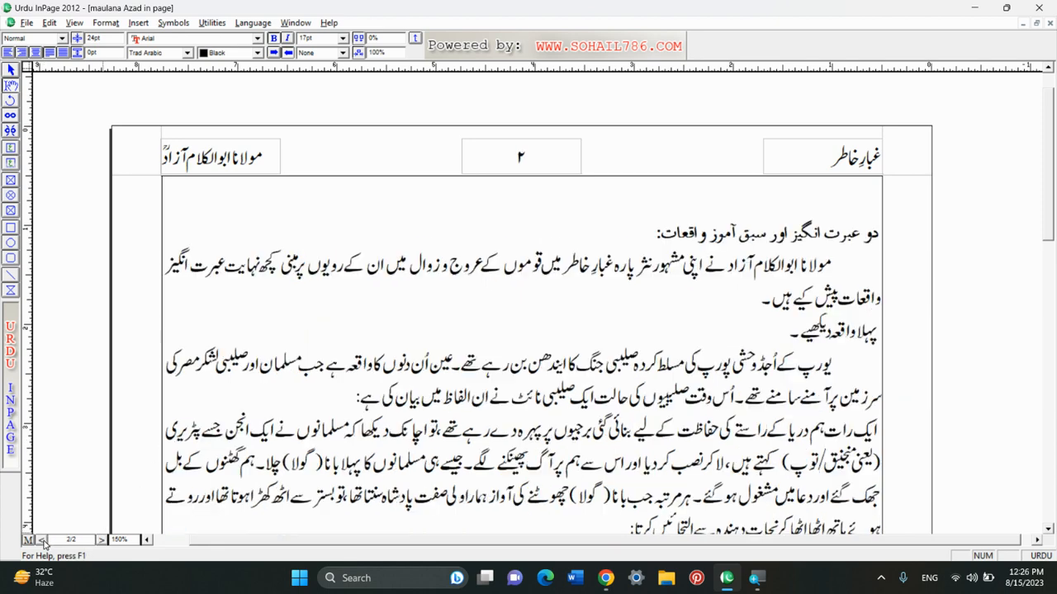
left_click(101, 542)
left_click(42, 542)
left_click(101, 540)
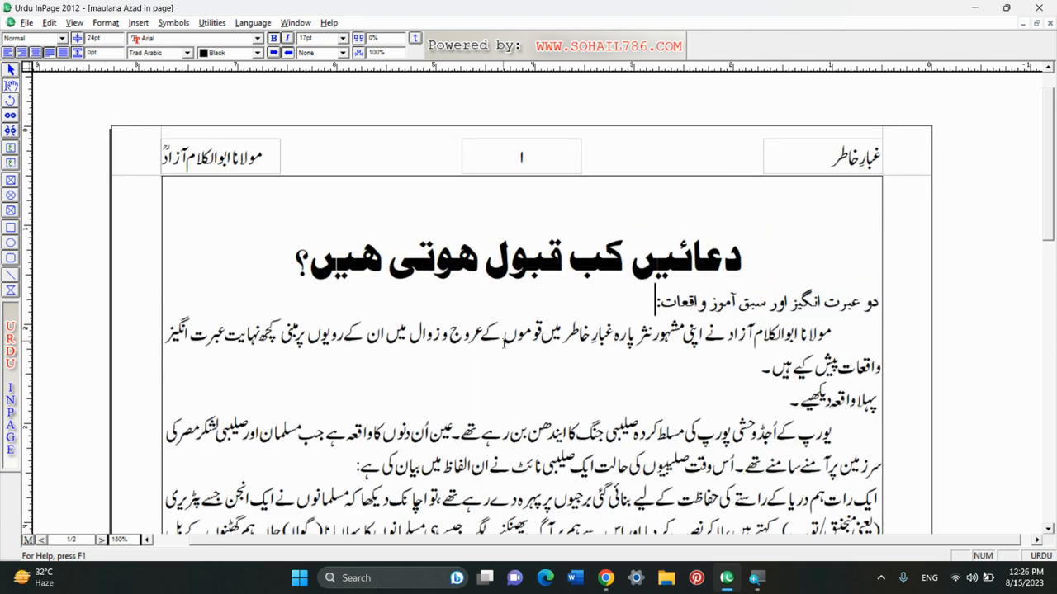
key("Page_Down")
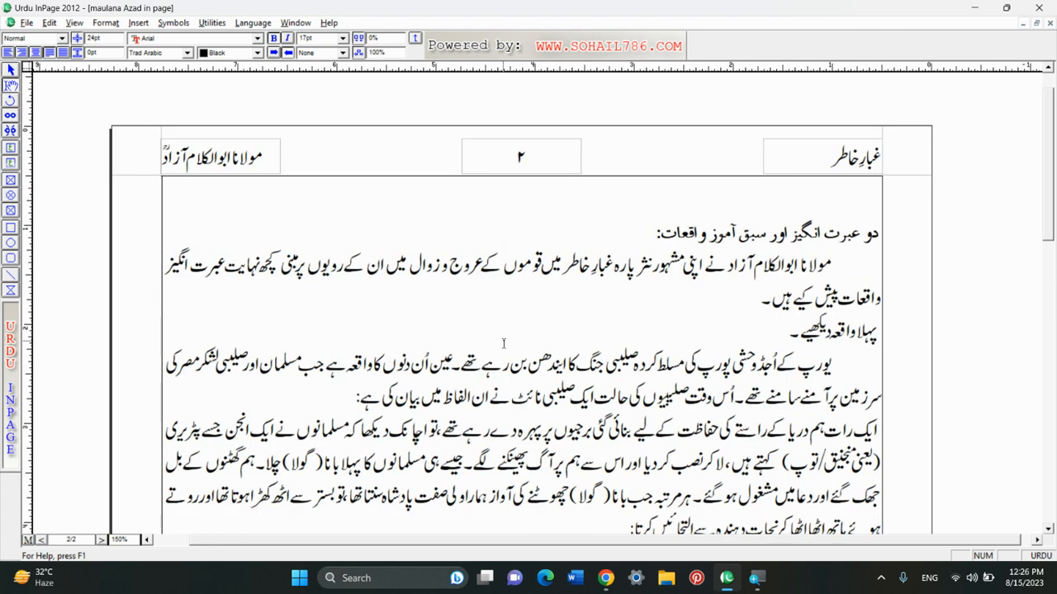
key("Page_Up")
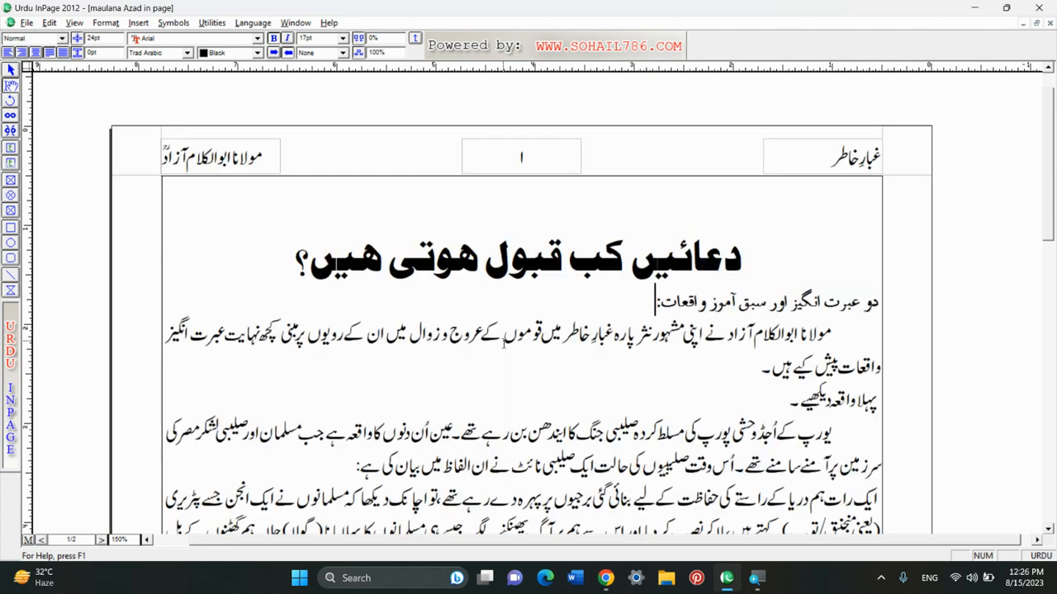
left_click(513, 226)
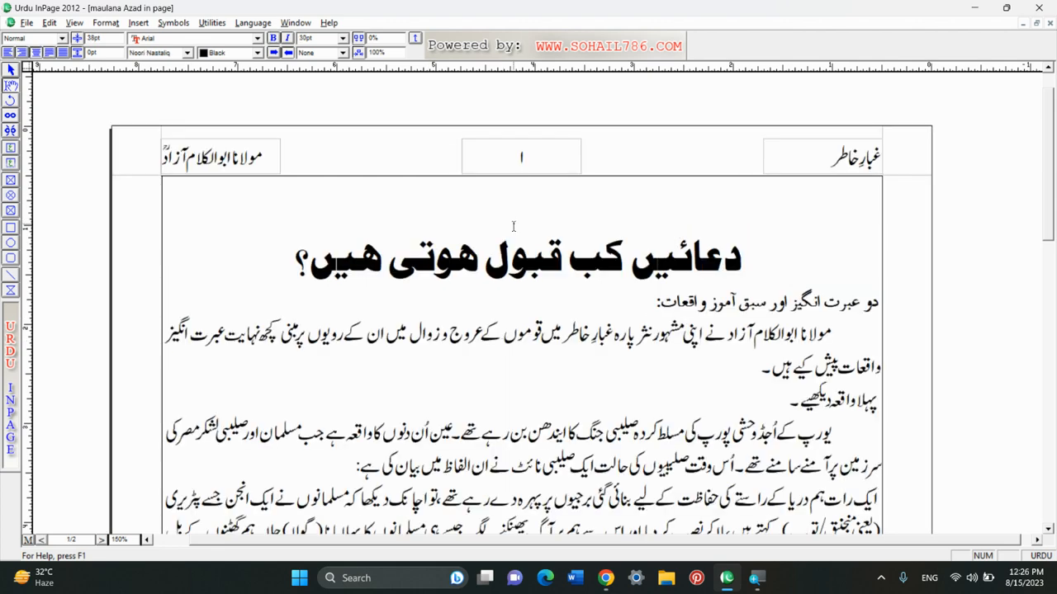
key("Page_Down")
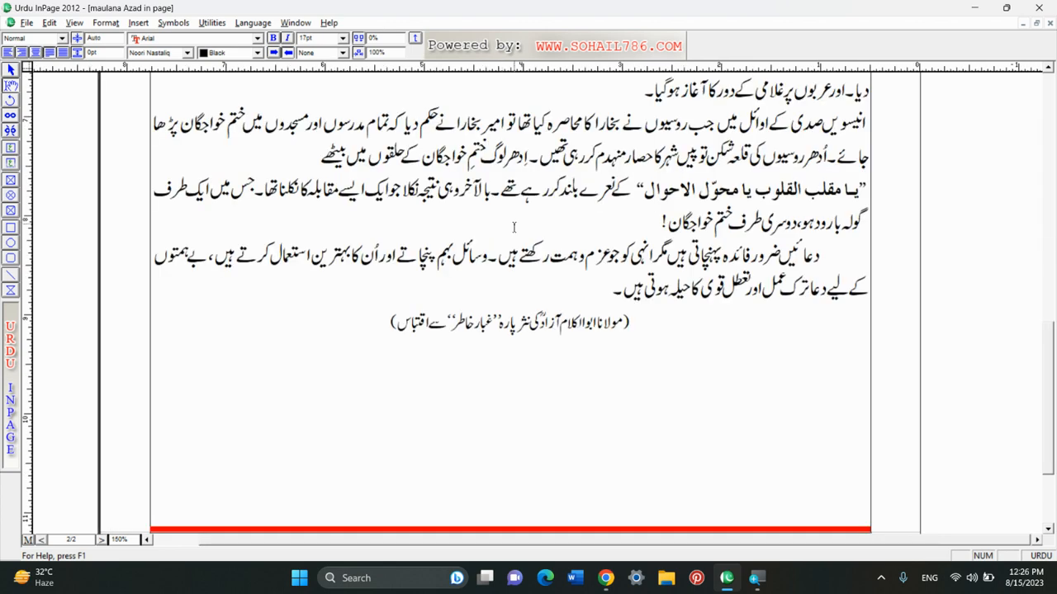
left_click(470, 478)
key("ctrl+Home")
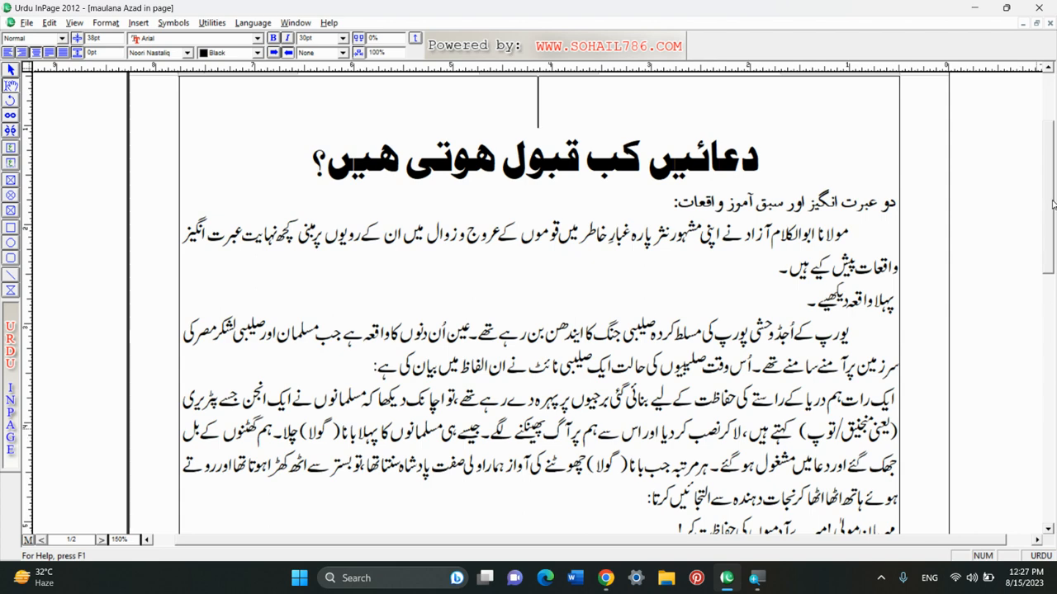
scroll(1047, 264, "up", 2)
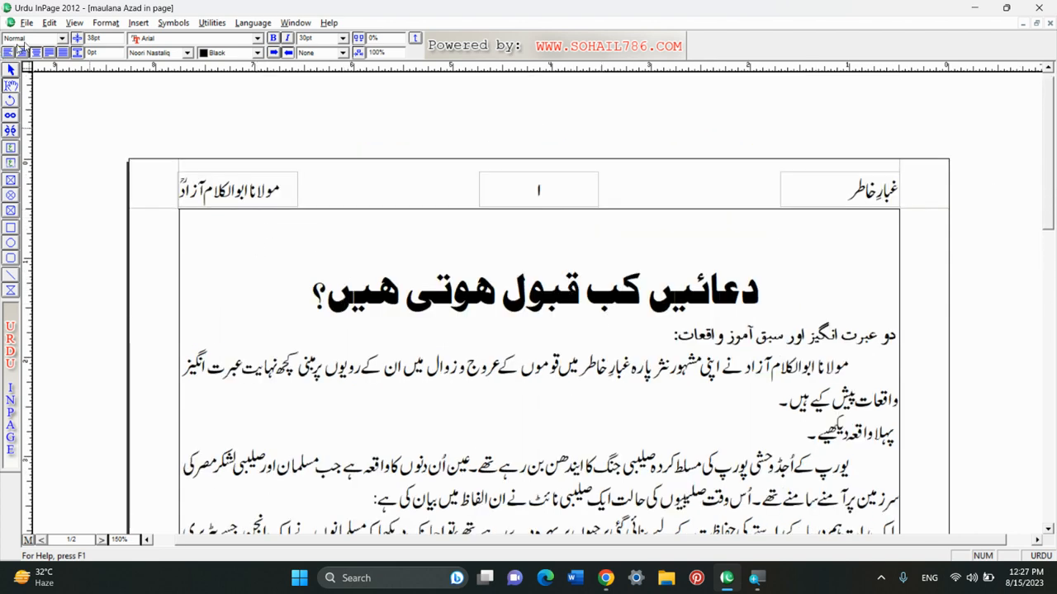
- Look over the available preference categories without opening any, and minimise the program window to show the desktop
left_click(49, 23)
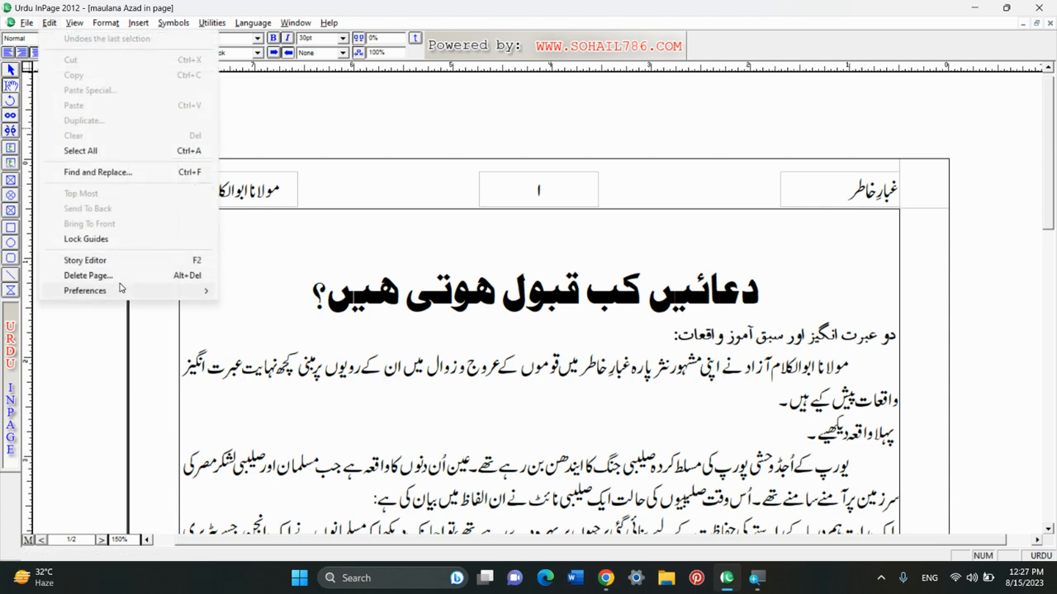
mouse_move(120, 288)
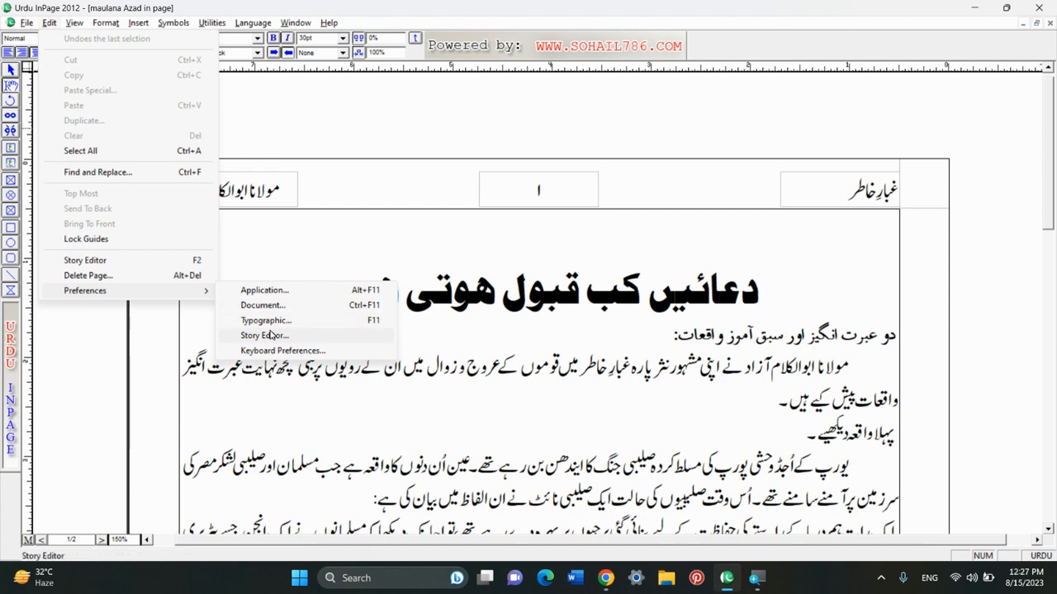
left_click(319, 258)
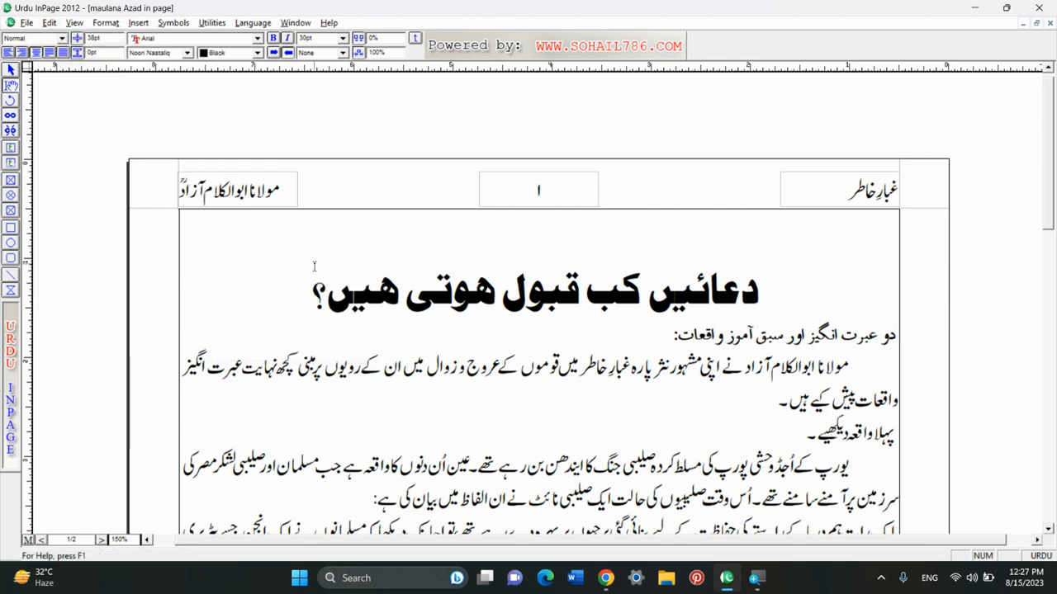
left_click(50, 23)
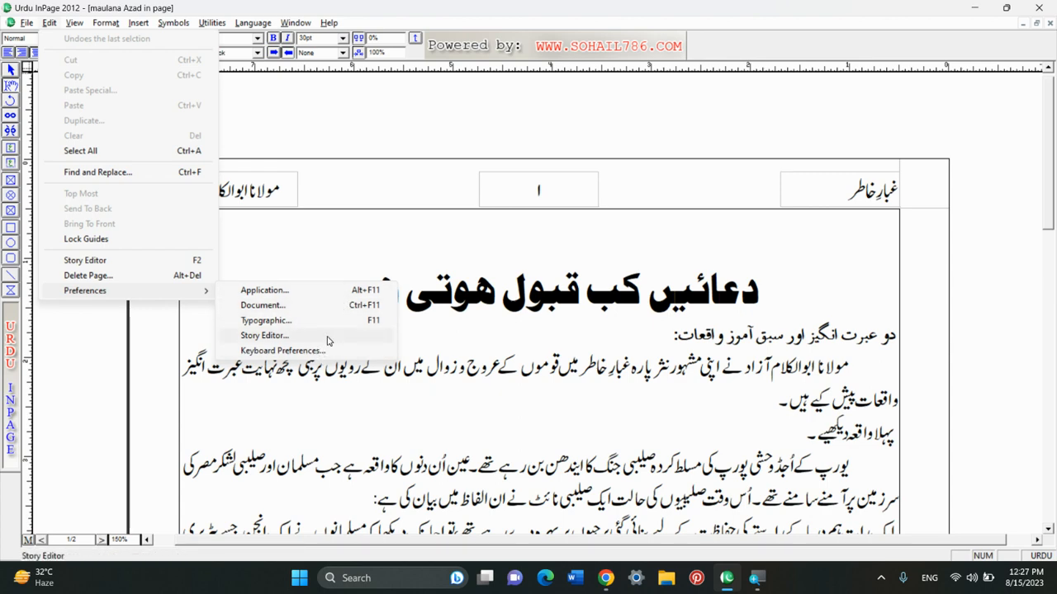
left_click(442, 250)
left_click(298, 308)
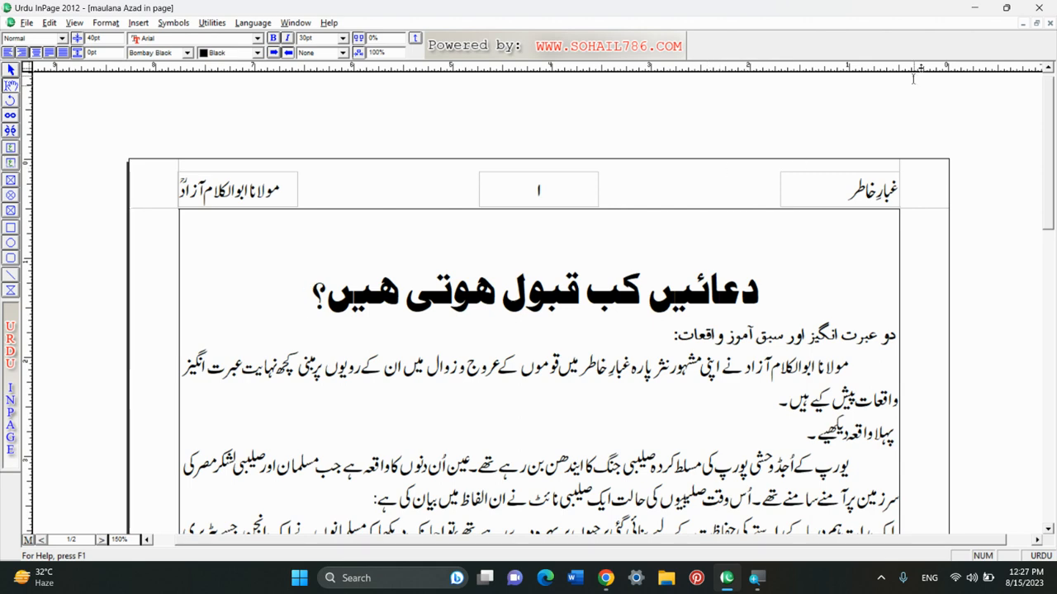
left_click(975, 10)
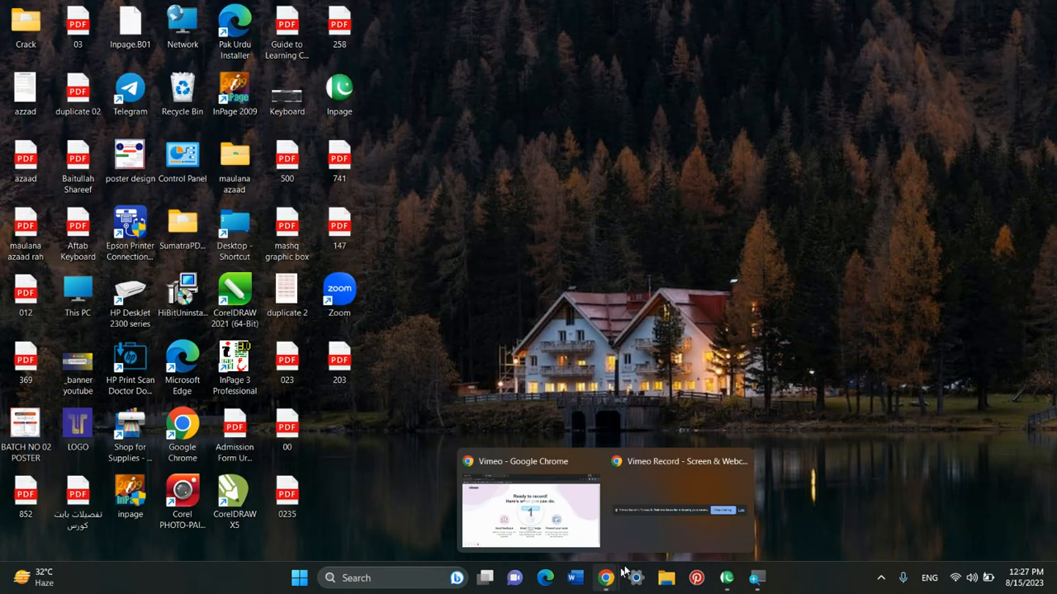